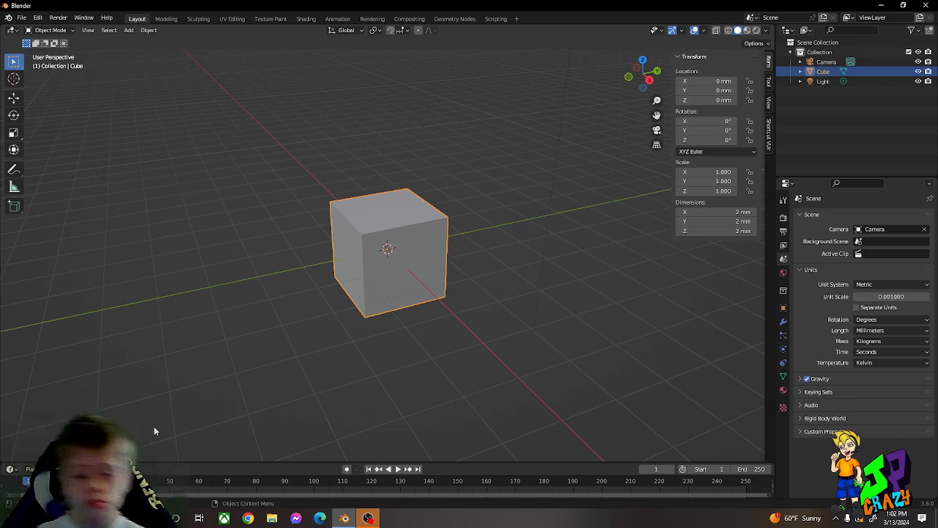
Start the Shortcut VUr key display and collapse its settings.
{"action": "key", "text": "g"}
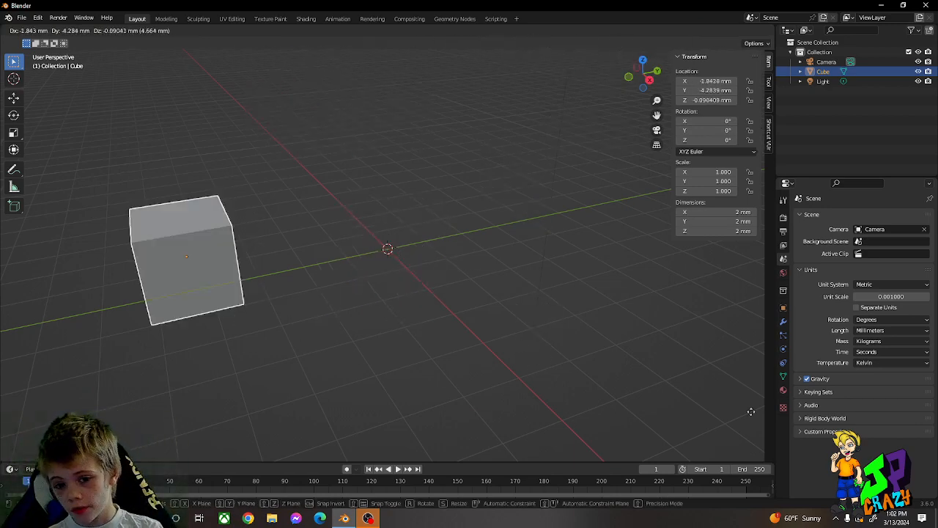
{"action": "key", "text": "Escape"}
{"action": "left_click", "coordinate": [770, 136]}
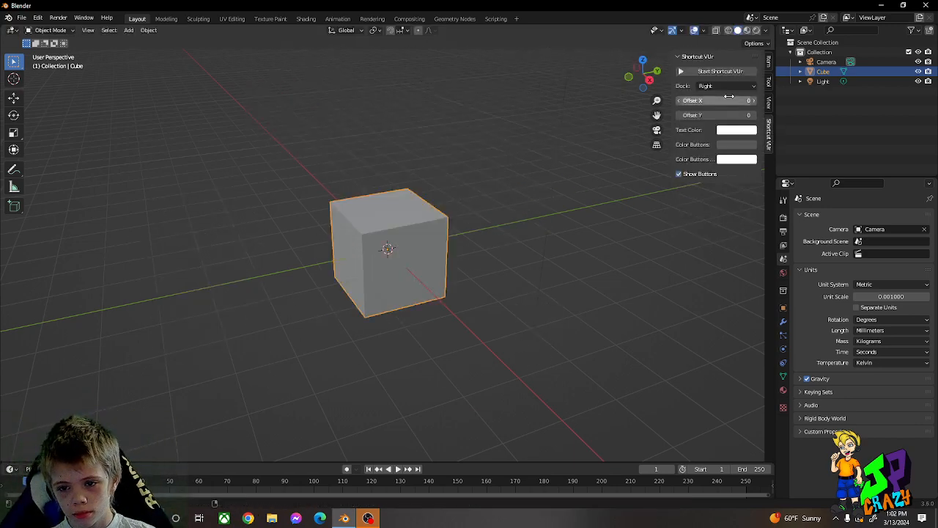
{"action": "left_click", "coordinate": [691, 59]}
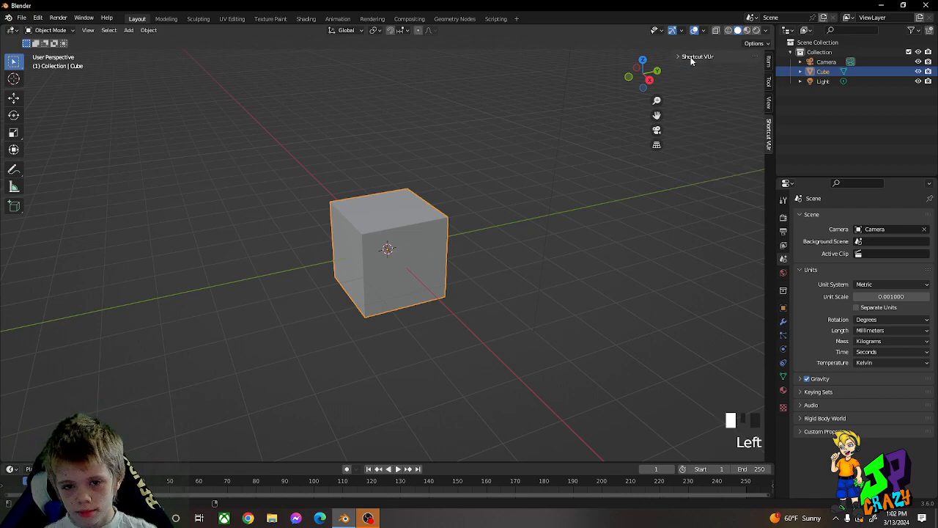
Try moving the cube freely and along the Y, X and Z axes, cancelling each move.
{"action": "key", "text": "g"}
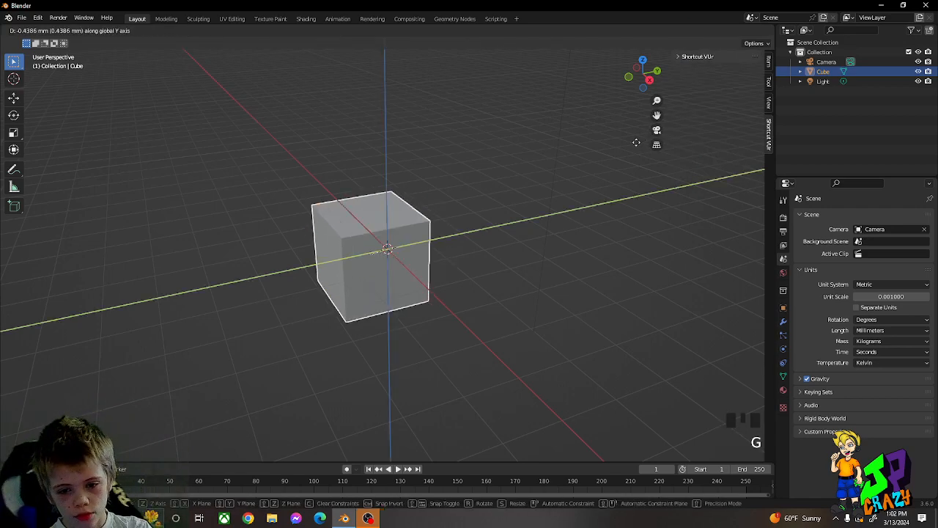
{"action": "key", "text": "Escape"}
{"action": "key", "text": "g"}
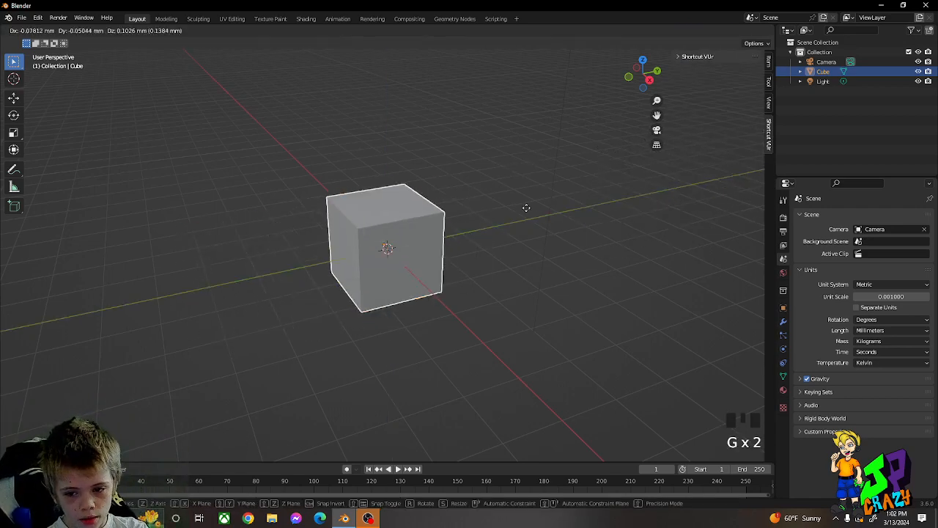
{"action": "key", "text": "Escape"}
{"action": "key", "text": "g"}
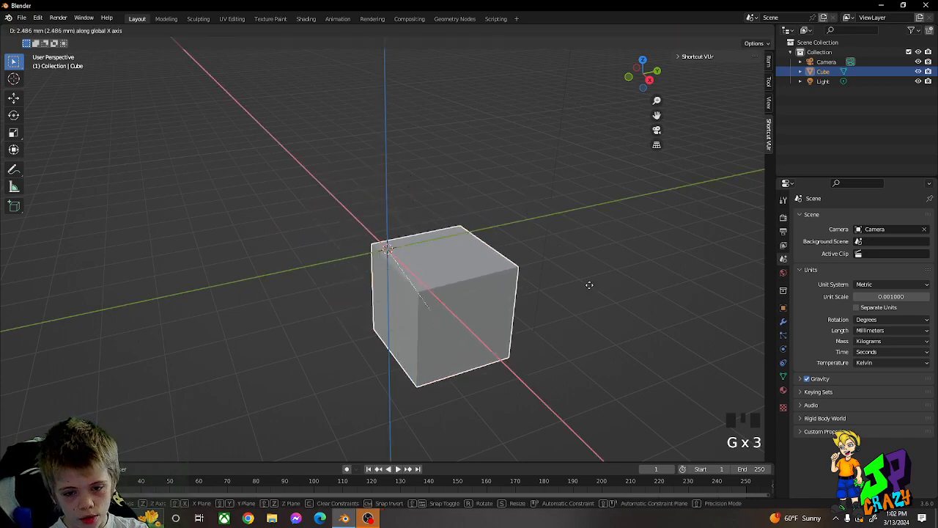
{"action": "key", "text": "Escape"}
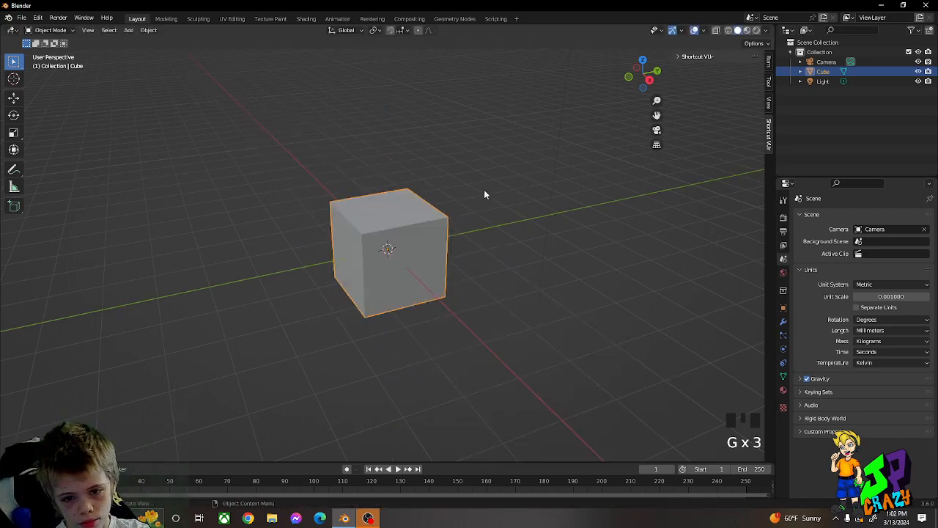
{"action": "key", "text": "g"}
{"action": "key", "text": "Escape"}
{"action": "key", "text": "g"}
{"action": "key", "text": "z"}
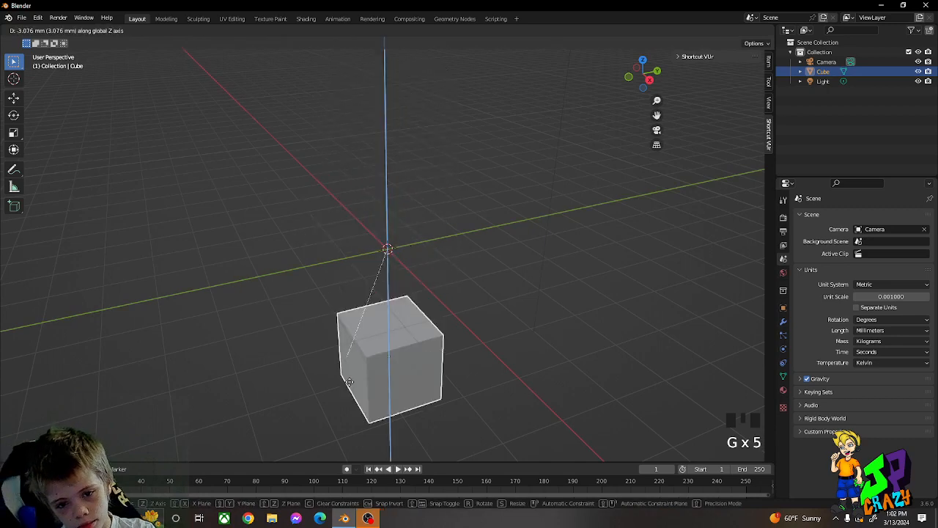
{"action": "key", "text": "Escape"}
Try rotating the cube several times, cancelling each rotation.
{"action": "key", "text": "r"}
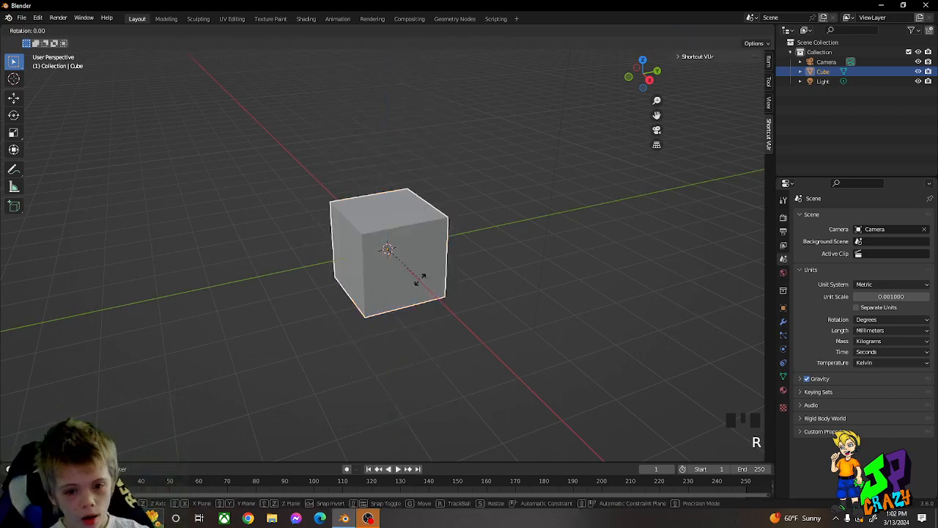
{"action": "right_click", "coordinate": [482, 277]}
{"action": "key", "text": "r"}
{"action": "right_click", "coordinate": [406, 219]}
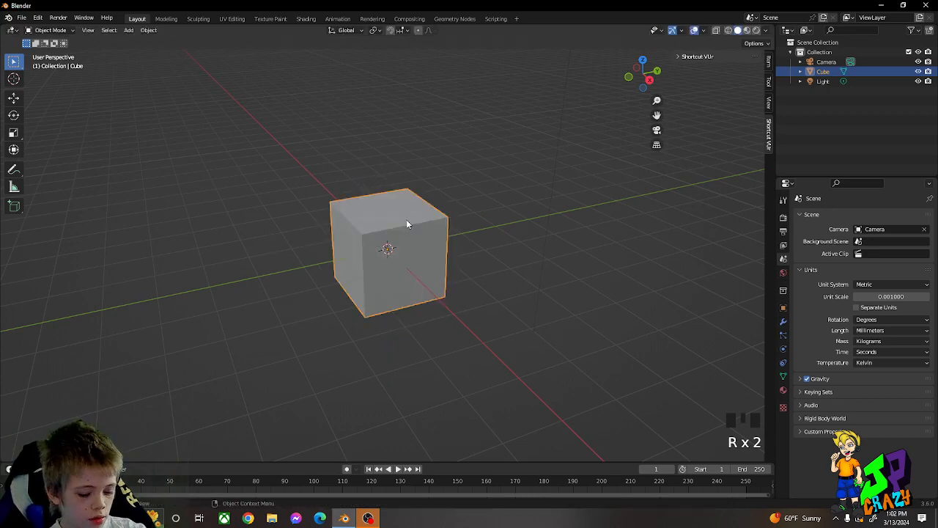
{"action": "key", "text": "r"}
{"action": "right_click", "coordinate": [358, 212]}
{"action": "key", "text": "r"}
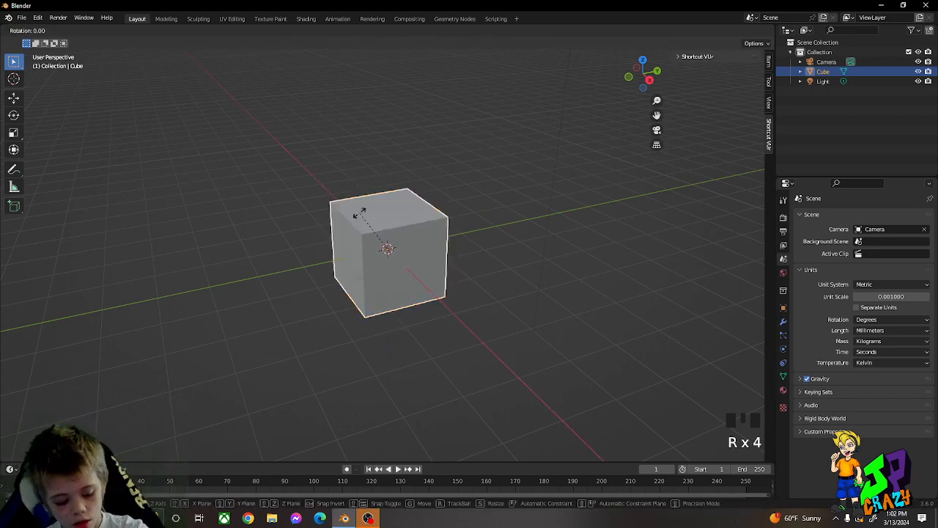
{"action": "right_click", "coordinate": [432, 309]}
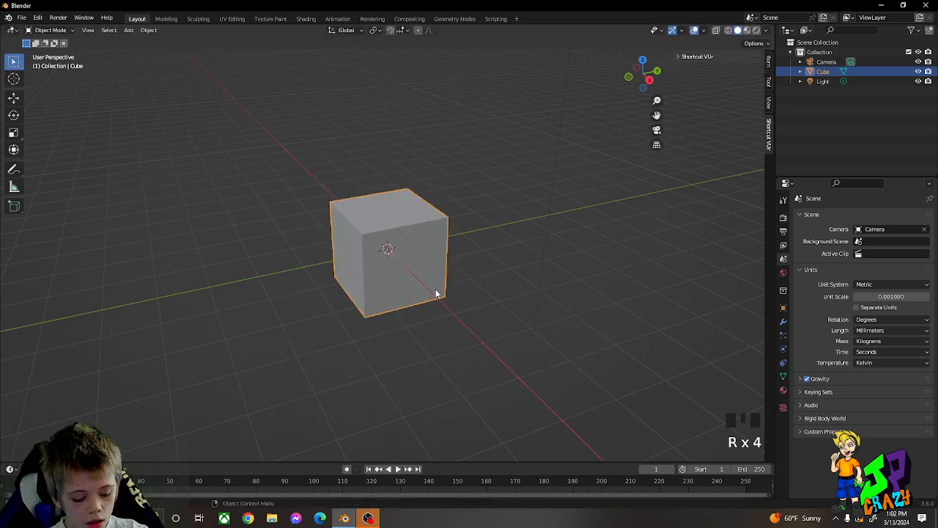
Try grabbing the cube freely a few more times, cancelling each move.
{"action": "key", "text": "g"}
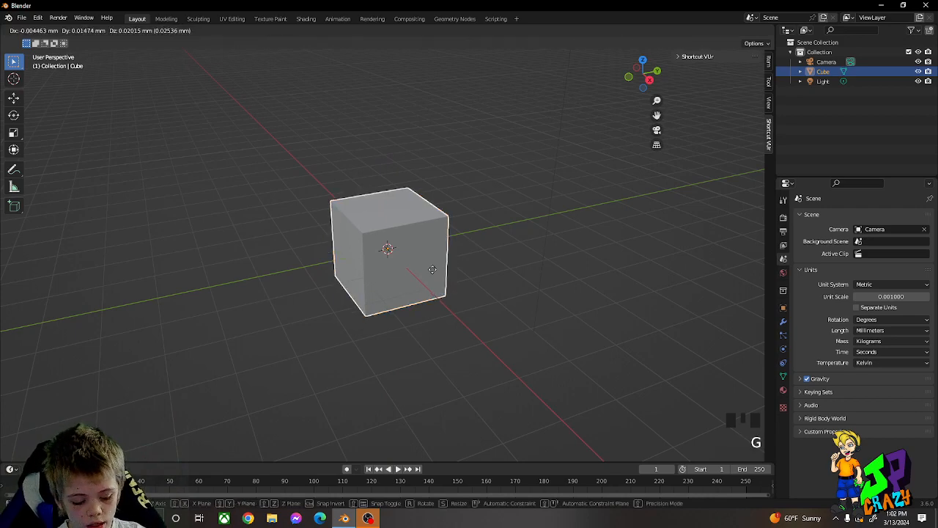
{"action": "right_click", "coordinate": [538, 251]}
{"action": "right_click", "coordinate": [538, 251]}
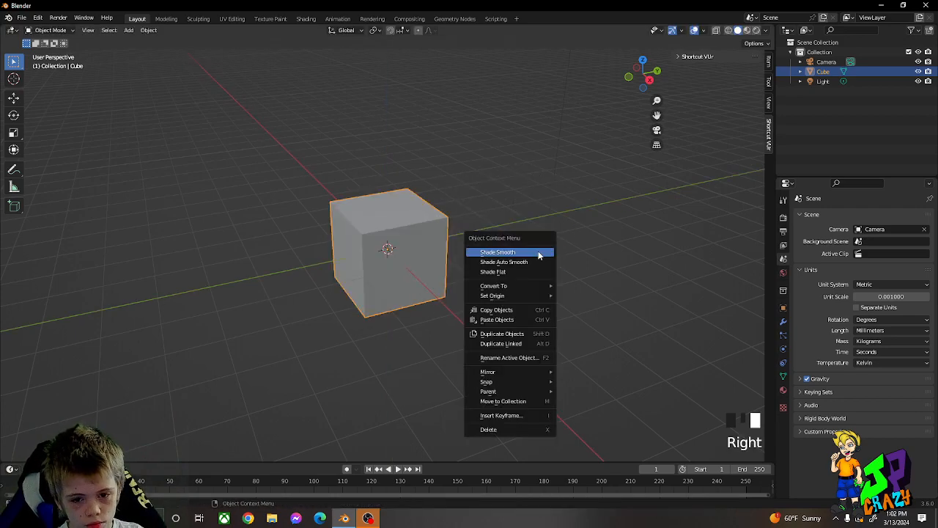
{"action": "key", "text": "g"}
{"action": "right_click", "coordinate": [498, 235]}
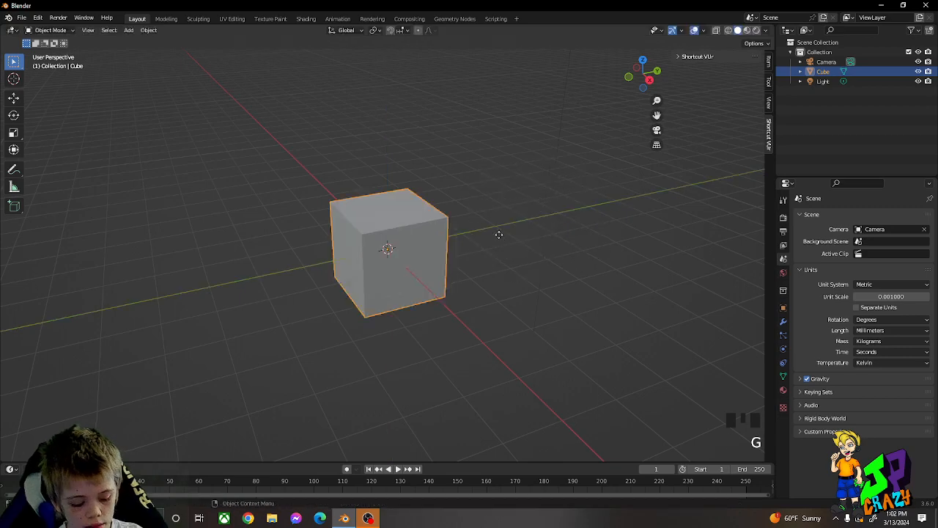
{"action": "key", "text": "g"}
{"action": "right_click", "coordinate": [473, 236]}
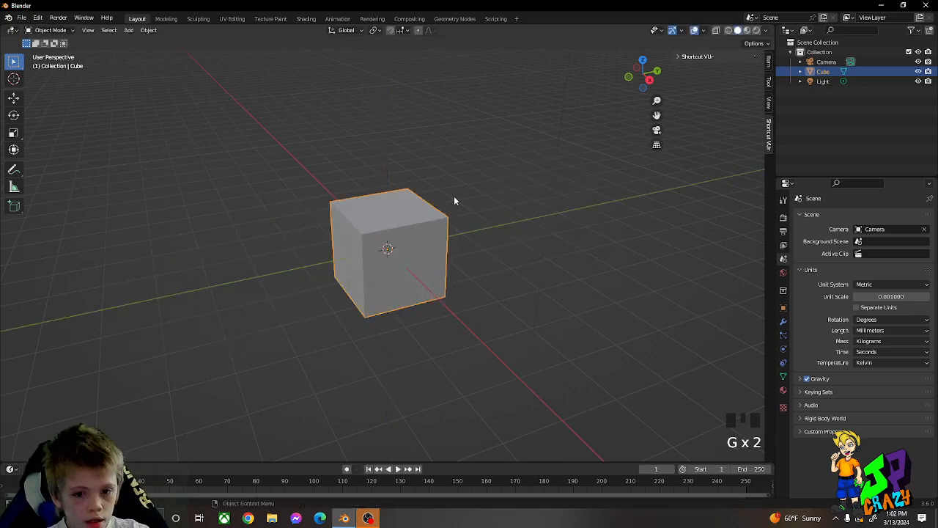
Try scaling the cube uniformly and along the Y, Z and X axes, cancelling each change.
{"action": "key", "text": "s"}
{"action": "right_click", "coordinate": [463, 285]}
{"action": "key", "text": "s"}
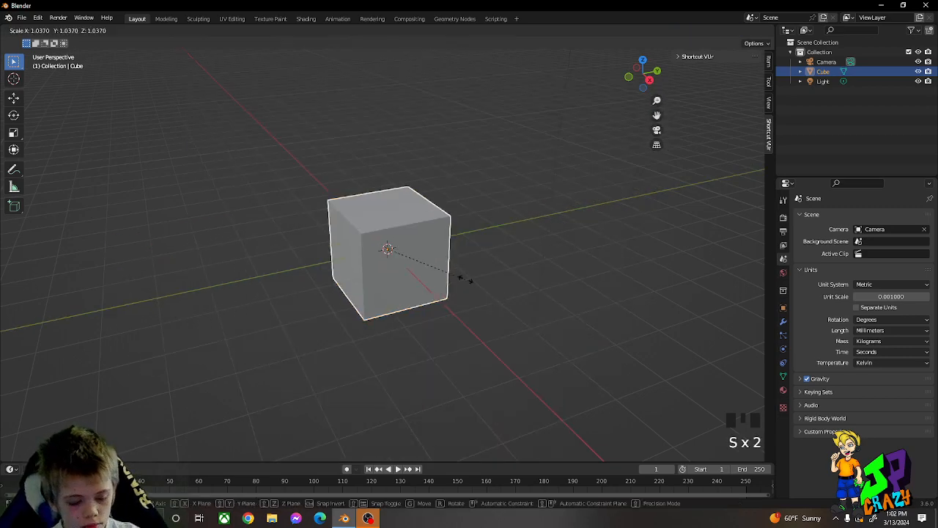
{"action": "key", "text": "y"}
{"action": "right_click", "coordinate": [389, 258]}
{"action": "key", "text": "s"}
{"action": "key", "text": "y"}
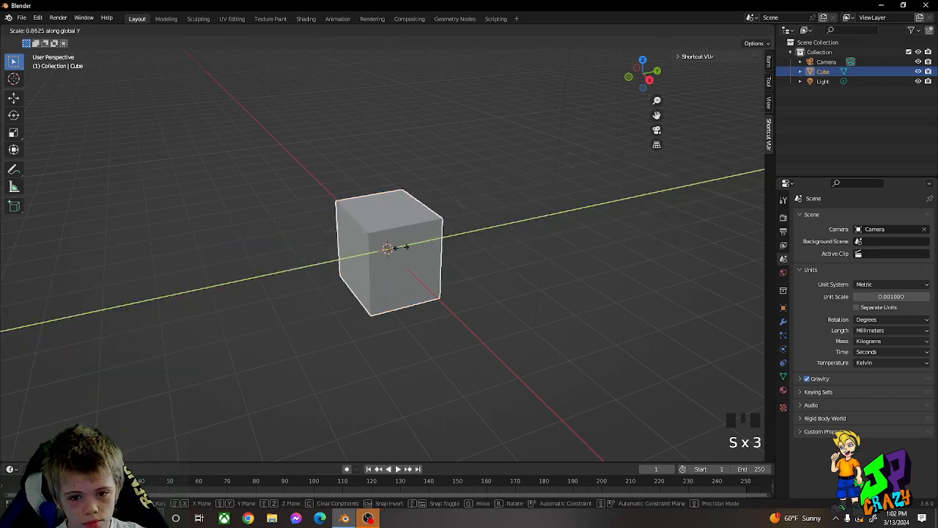
{"action": "right_click", "coordinate": [421, 248]}
{"action": "key", "text": "s"}
{"action": "key", "text": "z"}
{"action": "right_click", "coordinate": [323, 264]}
{"action": "key", "text": "s"}
{"action": "key", "text": "x"}
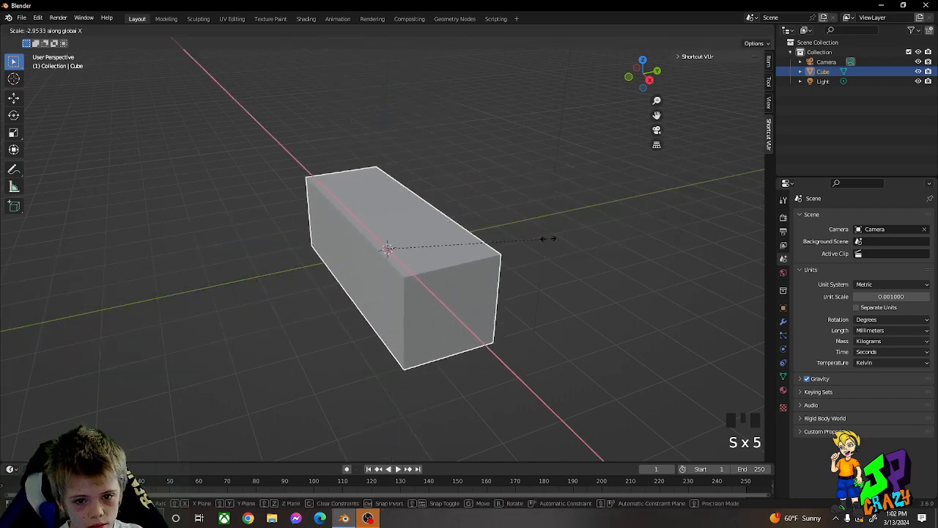
{"action": "right_click", "coordinate": [396, 304]}
Add a trial mesh primitive and delete it again, leaving the cube selected.
{"action": "key", "text": "Tab"}
{"action": "key", "text": "Tab"}
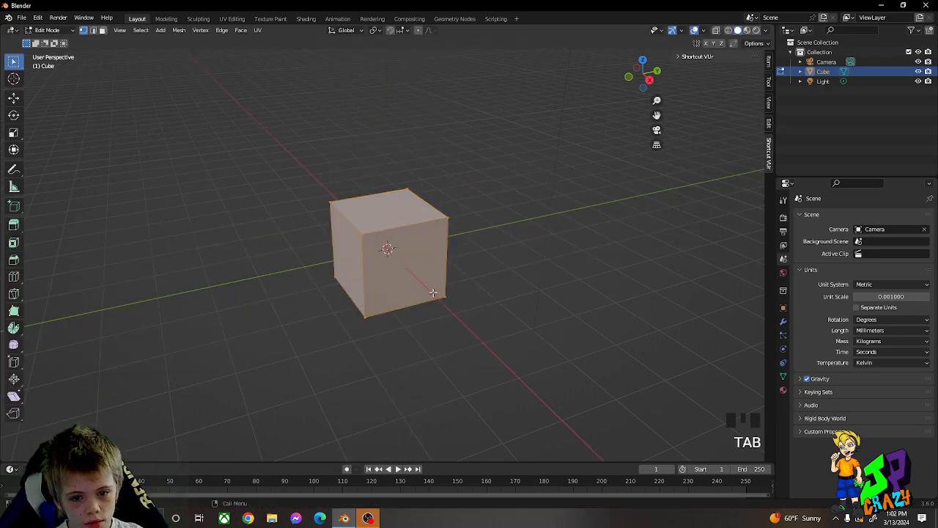
{"action": "key", "text": "shift+a"}
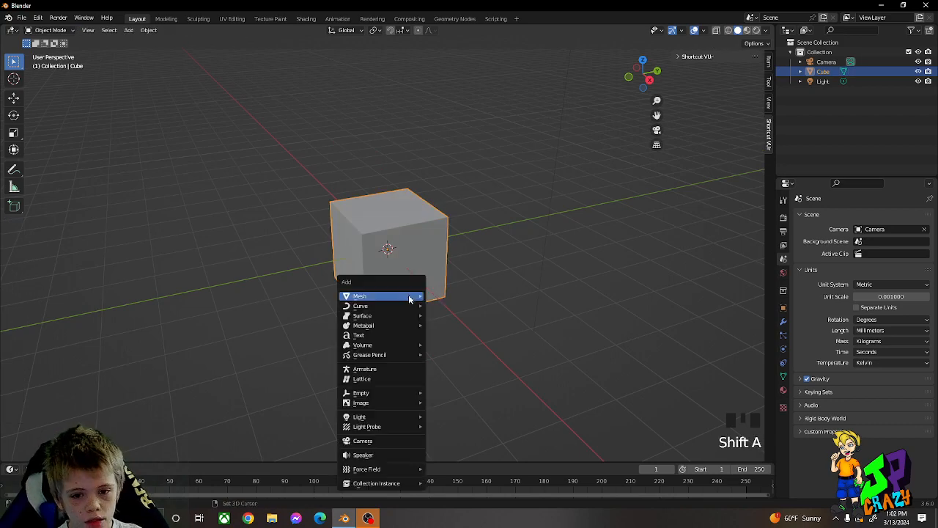
{"action": "mouse_move", "coordinate": [391, 296]}
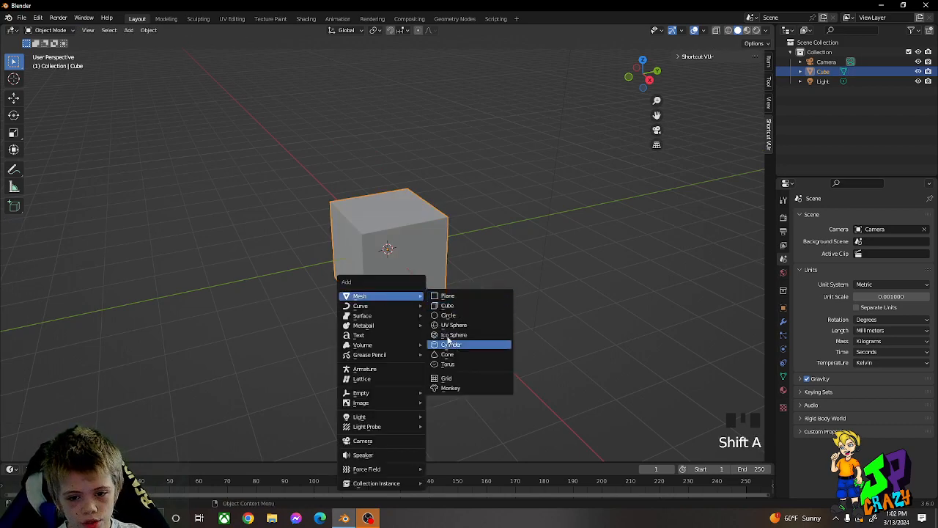
{"action": "left_click", "coordinate": [448, 339]}
{"action": "key", "text": "s"}
{"action": "key", "text": "Delete"}
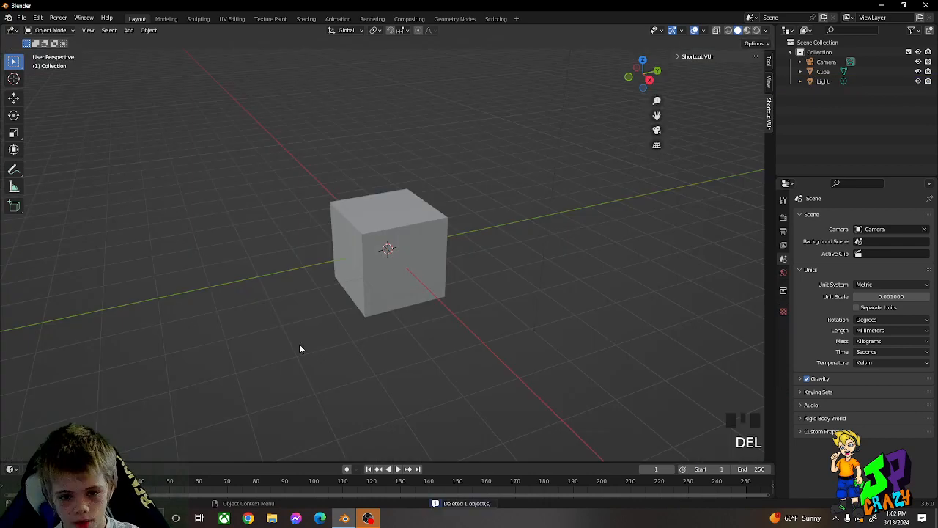
{"action": "left_click", "coordinate": [379, 254]}
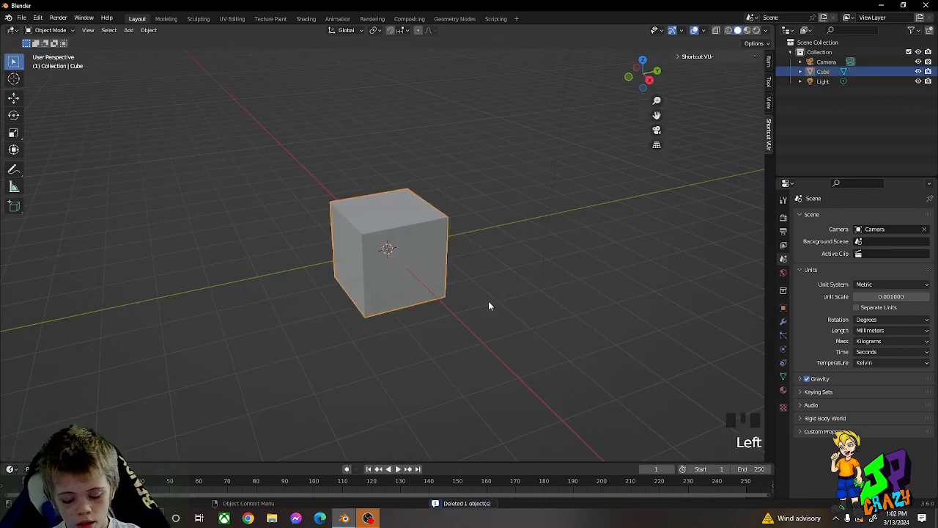
{"action": "right_click", "coordinate": [432, 291]}
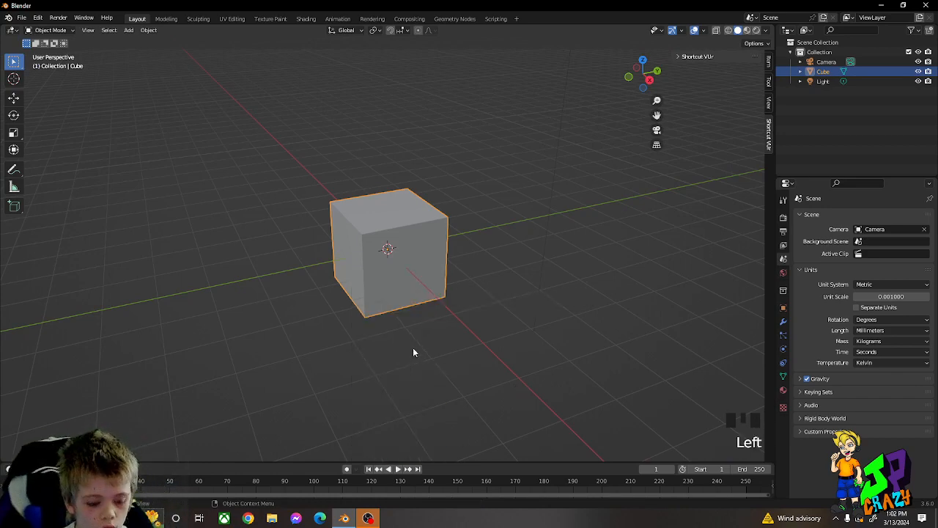
{"action": "key", "text": "x"}
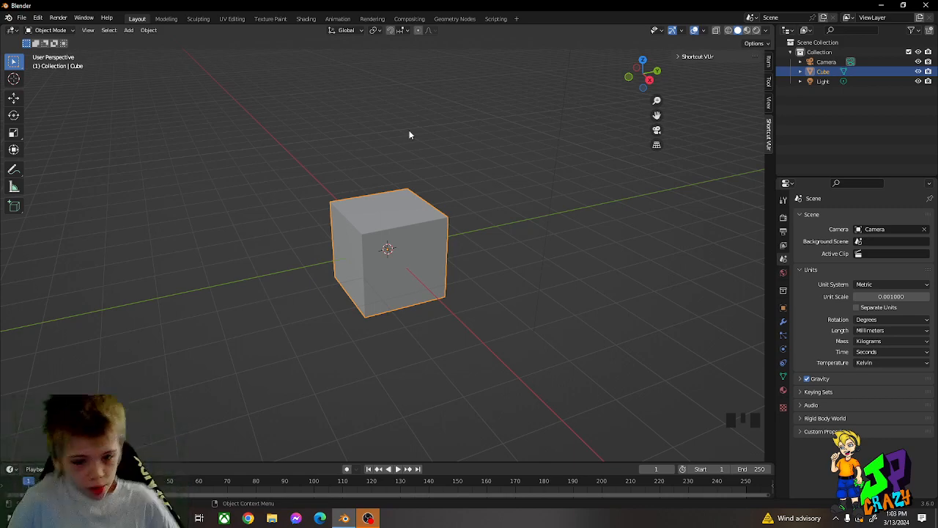
Enter Edit Mode with face selection and stretch the cube's top face far out along the Y axis.
{"action": "key", "text": "Tab"}
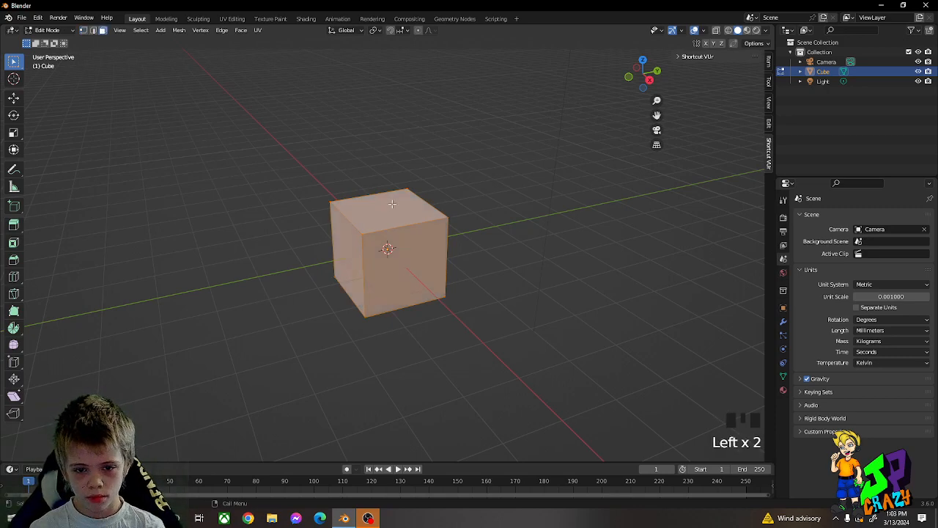
{"action": "left_click", "coordinate": [384, 231]}
{"action": "middle_click_drag", "start_coordinate": [385, 231], "coordinate": [369, 256]}
{"action": "key", "text": "s"}
{"action": "key", "text": "s"}
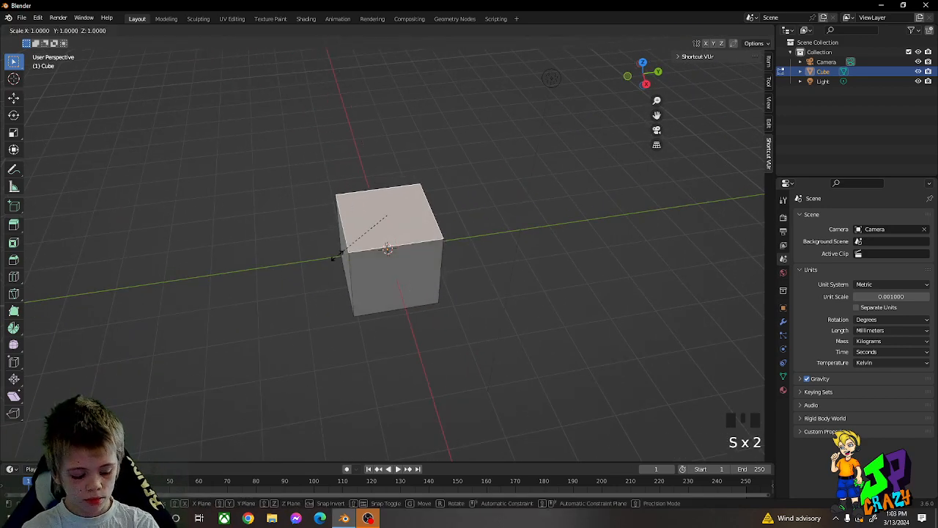
{"action": "key", "text": "y"}
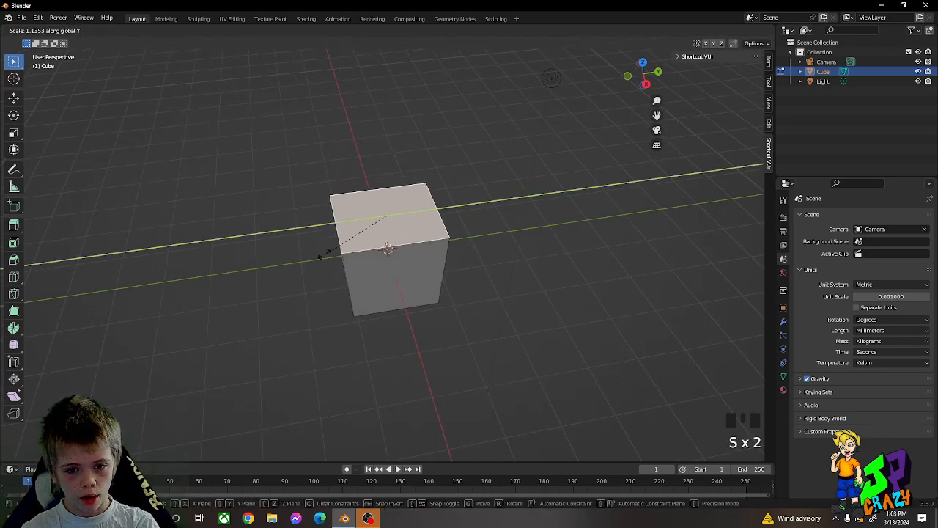
{"action": "left_click", "coordinate": [28, 297]}
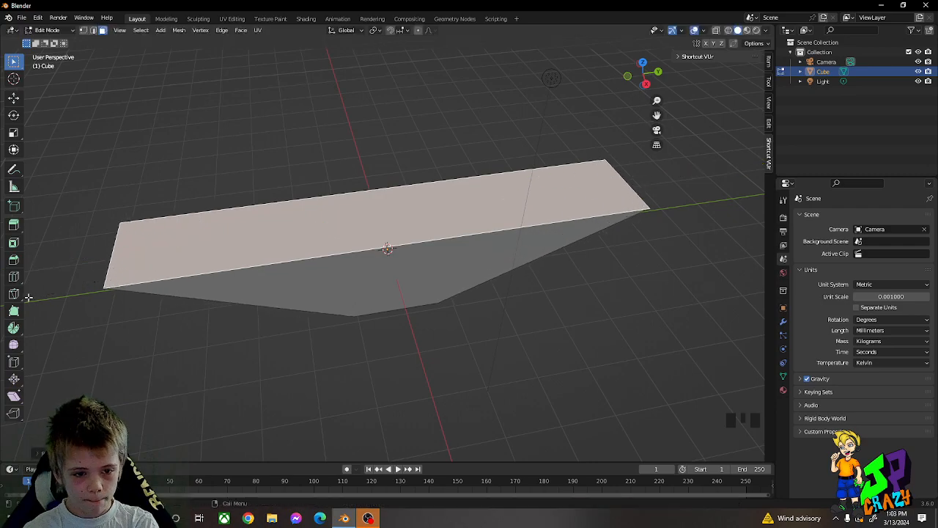
Select the two opposite long side faces and scale them apart along the X axis.
{"action": "middle_click_drag", "start_coordinate": [293, 262], "coordinate": [387, 272]}
{"action": "left_click", "coordinate": [375, 253]}
{"action": "key", "text": "s"}
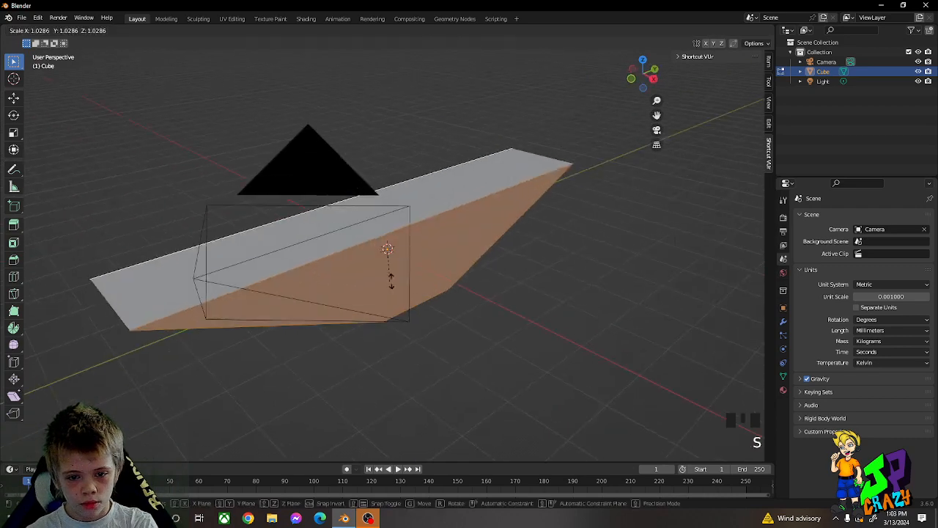
{"action": "key", "text": "x"}
{"action": "left_click", "coordinate": [462, 324]}
Try extruding the two side faces along the X axis, and undo the extrusion.
{"action": "middle_click_drag", "start_coordinate": [462, 323], "coordinate": [501, 319]}
{"action": "key", "text": "e"}
{"action": "key", "text": "x"}
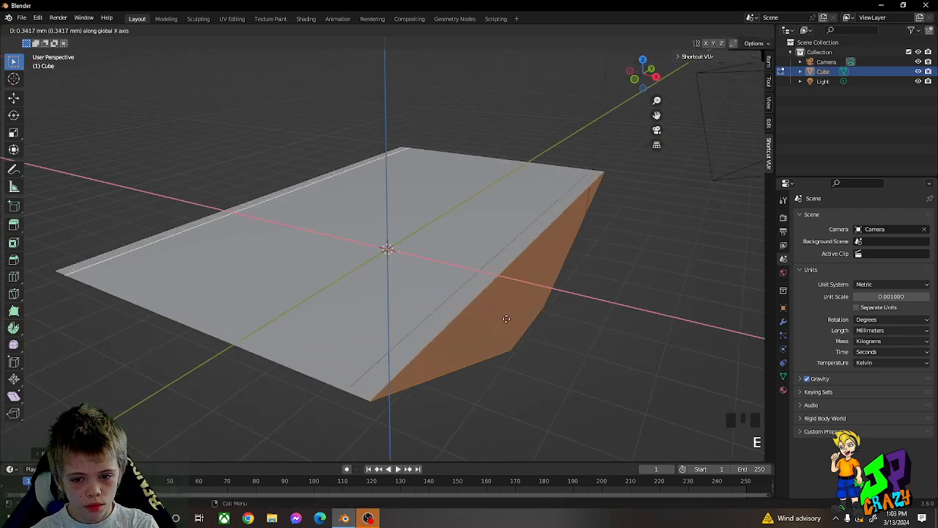
{"action": "left_click", "coordinate": [541, 331]}
{"action": "key", "text": "s"}
{"action": "key", "text": "x"}
{"action": "right_click", "coordinate": [564, 342]}
{"action": "key", "text": "ctrl+z"}
Scale the two side faces slightly further apart along the X axis.
{"action": "key", "text": "s"}
{"action": "key", "text": "x"}
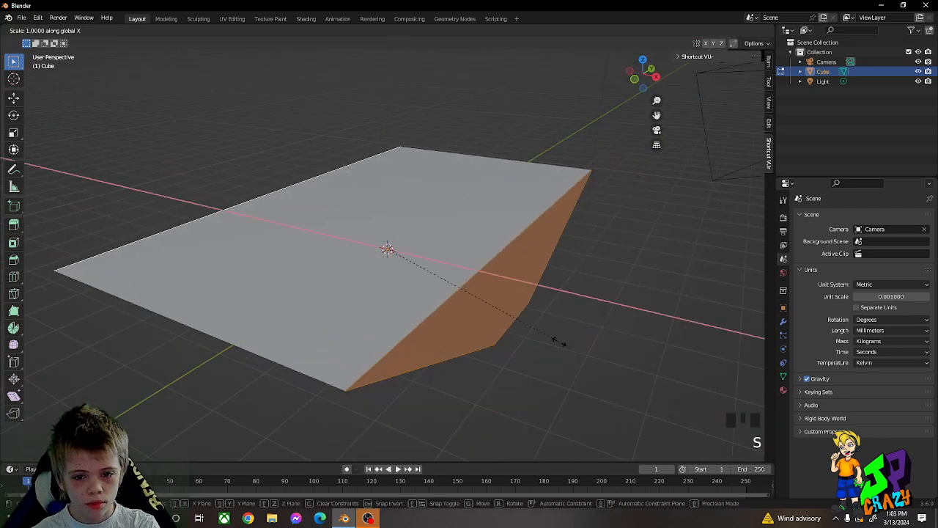
{"action": "left_click", "coordinate": [611, 347]}
{"action": "key", "text": "s"}
{"action": "right_click", "coordinate": [560, 339]}
Extrude the two side faces in place and try scaling the new faces uniformly.
{"action": "key", "text": "e"}
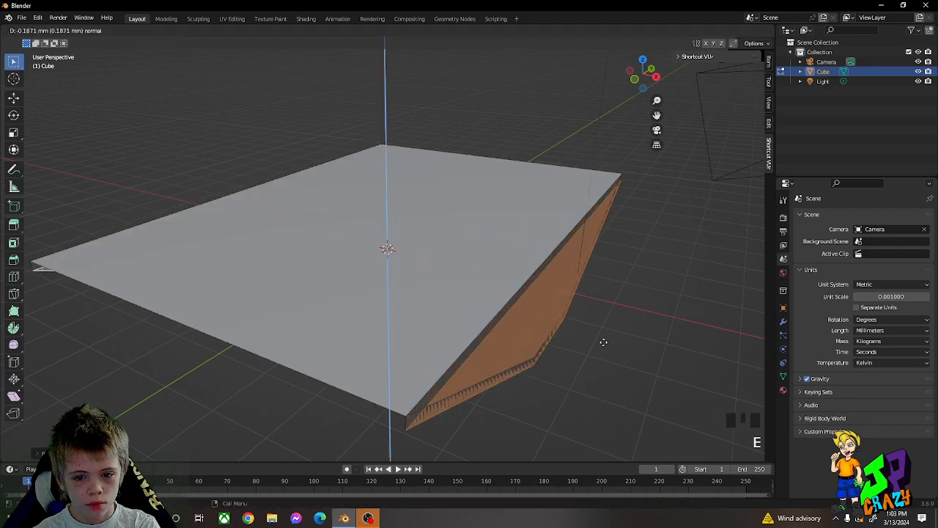
{"action": "right_click", "coordinate": [603, 342]}
{"action": "key", "text": "s"}
{"action": "key", "text": "s"}
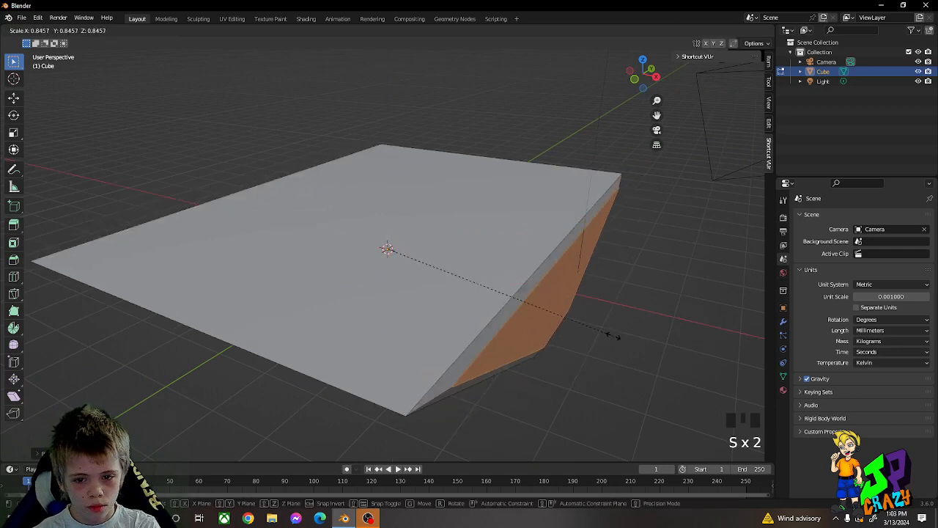
{"action": "right_click", "coordinate": [615, 336]}
Narrow the whole object slightly along the X axis in Object Mode.
{"action": "middle_click_drag", "start_coordinate": [614, 334], "coordinate": [469, 283]}
{"action": "scroll", "coordinate": [486, 362], "scroll_direction": "down", "scroll_amount": 2, "text": "ctrl"}
{"action": "key", "text": "s"}
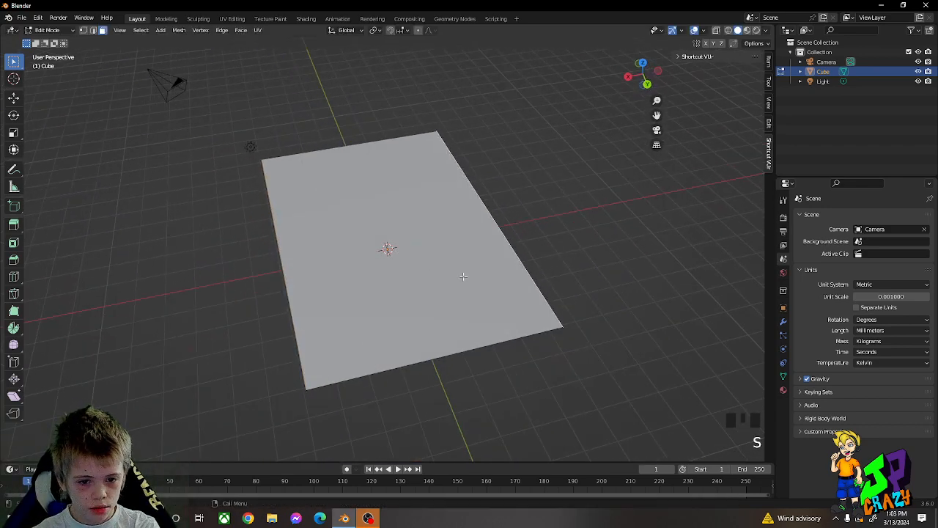
{"action": "key", "text": "Tab"}
{"action": "key", "text": "s"}
{"action": "key", "text": "x"}
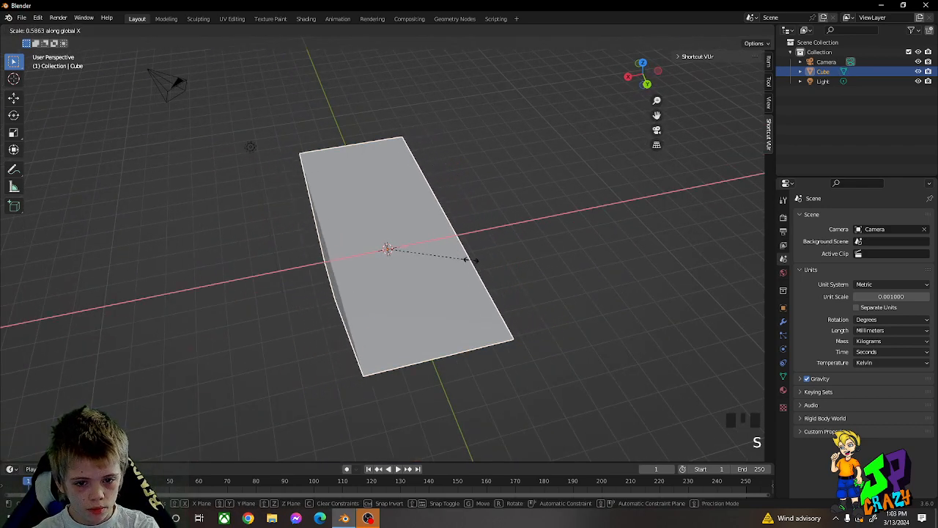
{"action": "left_click", "coordinate": [525, 250]}
Return to Edit Mode and scale the two extruded side faces down so their edges taper inward.
{"action": "key", "text": "Tab"}
{"action": "middle_click_drag", "start_coordinate": [524, 250], "coordinate": [505, 273]}
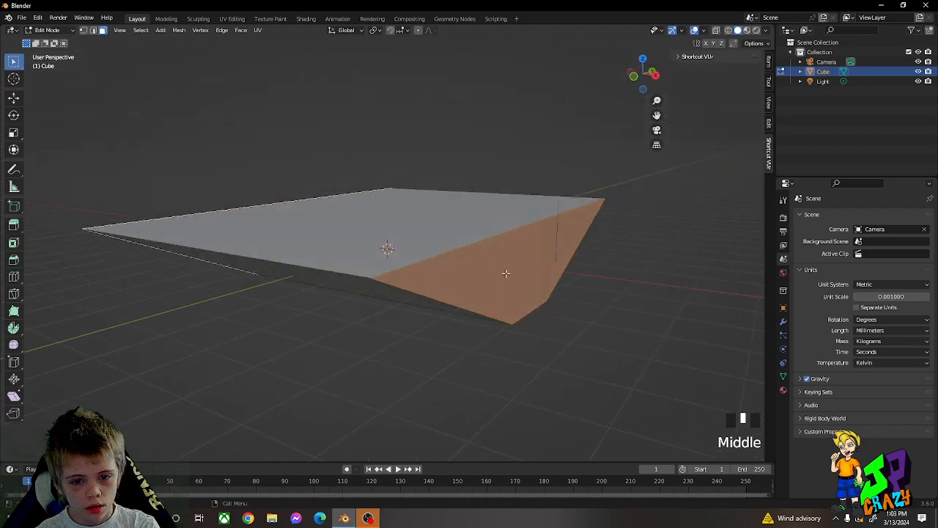
{"action": "key", "text": "s"}
{"action": "key", "text": "s"}
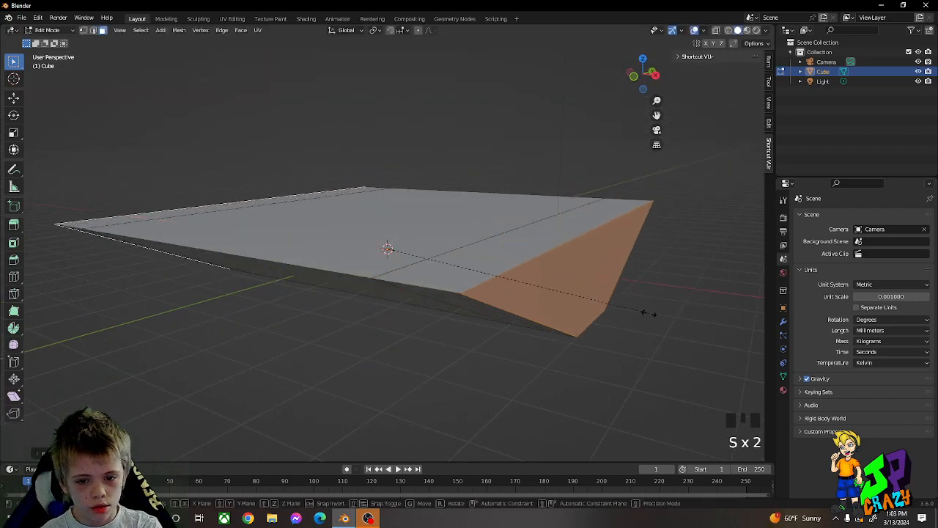
{"action": "middle_click", "coordinate": [609, 285]}
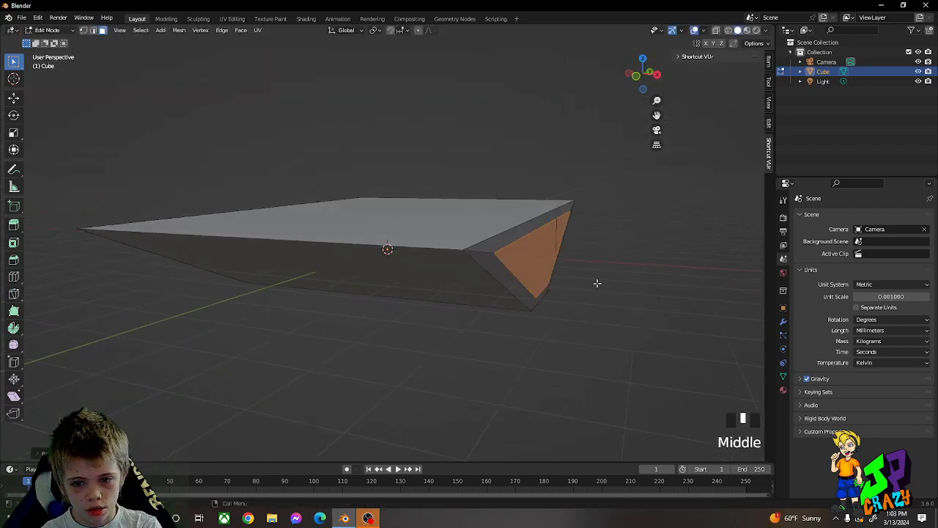
{"action": "key", "text": "g"}
{"action": "left_click", "coordinate": [601, 283]}
Scale the two tapered side faces apart along the X axis and raise them slightly along the Z axis.
{"action": "key", "text": "s"}
{"action": "middle_click", "coordinate": [622, 283]}
{"action": "left_click", "coordinate": [650, 286]}
{"action": "key", "text": "g"}
{"action": "middle_click", "coordinate": [650, 282]}
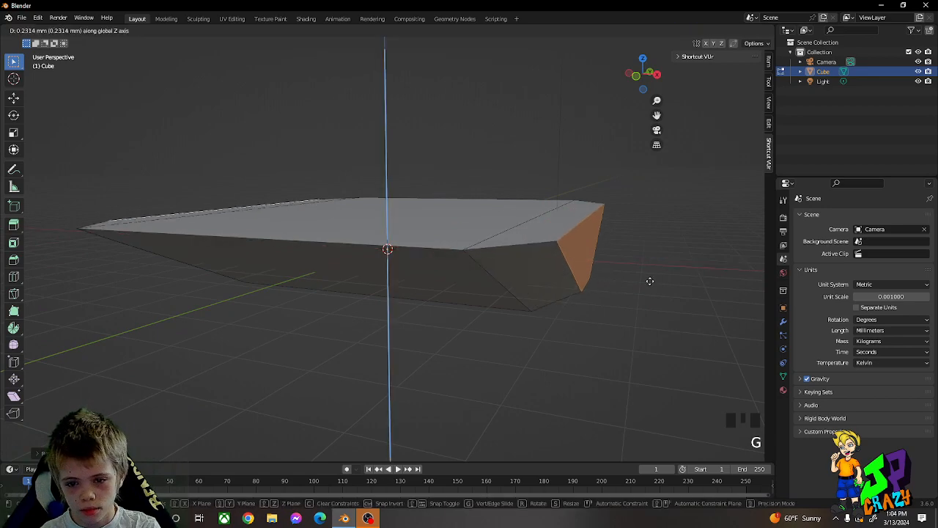
{"action": "left_click", "coordinate": [650, 285]}
Rescale the whole object along a single axis in Object Mode.
{"action": "key", "text": "Tab"}
{"action": "middle_click_drag", "start_coordinate": [650, 285], "coordinate": [425, 281]}
{"action": "key", "text": "s"}
{"action": "middle_click", "coordinate": [613, 299]}
{"action": "left_click", "coordinate": [607, 295]}
Reposition the two extruded side faces with two axis-constrained moves in Edit Mode.
{"action": "key", "text": "Tab"}
{"action": "key", "text": "g"}
{"action": "middle_click", "coordinate": [547, 261]}
{"action": "left_click", "coordinate": [548, 256]}
{"action": "key", "text": "g"}
{"action": "middle_click", "coordinate": [571, 249]}
{"action": "left_click", "coordinate": [576, 255]}
{"action": "key", "text": "Tab"}
{"action": "key", "text": "Tab"}
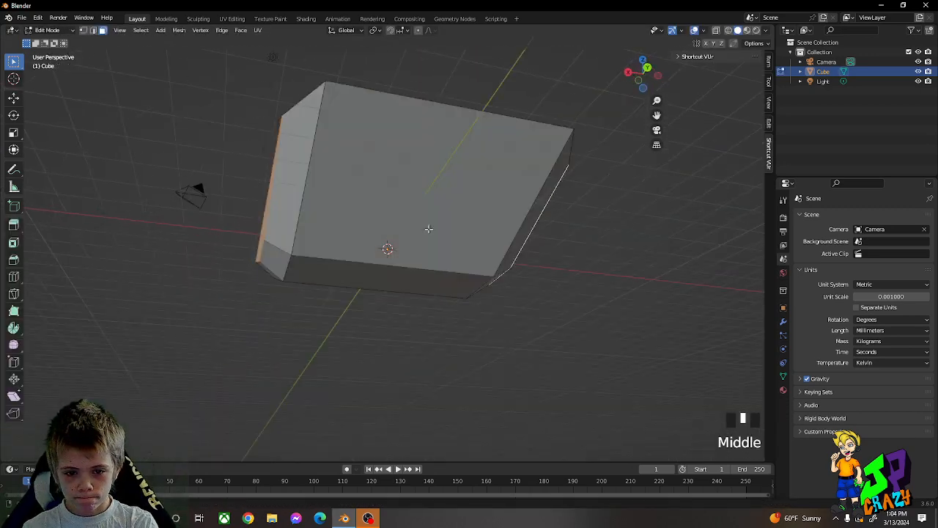
{"action": "left_click", "coordinate": [425, 282]}
{"action": "key", "text": "s"}
{"action": "key", "text": "x"}
{"action": "key", "text": "Escape"}
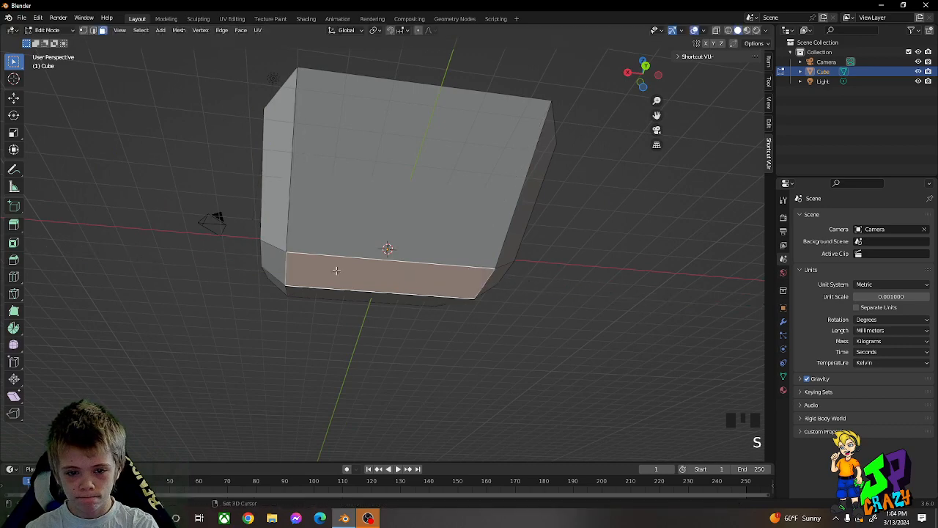
{"action": "left_click", "coordinate": [281, 269], "text": "shift"}
{"action": "key", "text": "x"}
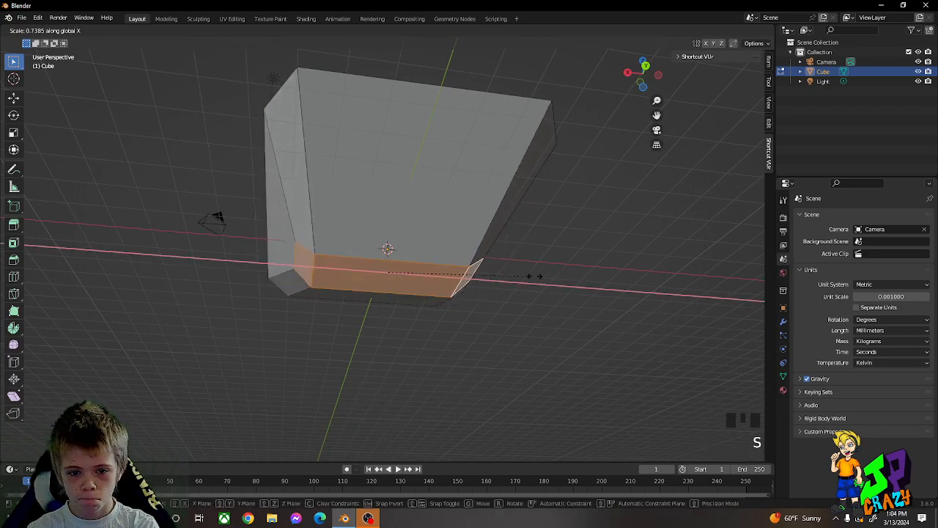
{"action": "right_click", "coordinate": [534, 276]}
Select the narrow bottom face with both slanted end faces and try scaling them along the X axis.
{"action": "middle_click_drag", "start_coordinate": [463, 276], "coordinate": [491, 276]}
{"action": "middle_click_drag", "start_coordinate": [345, 177], "coordinate": [416, 215]}
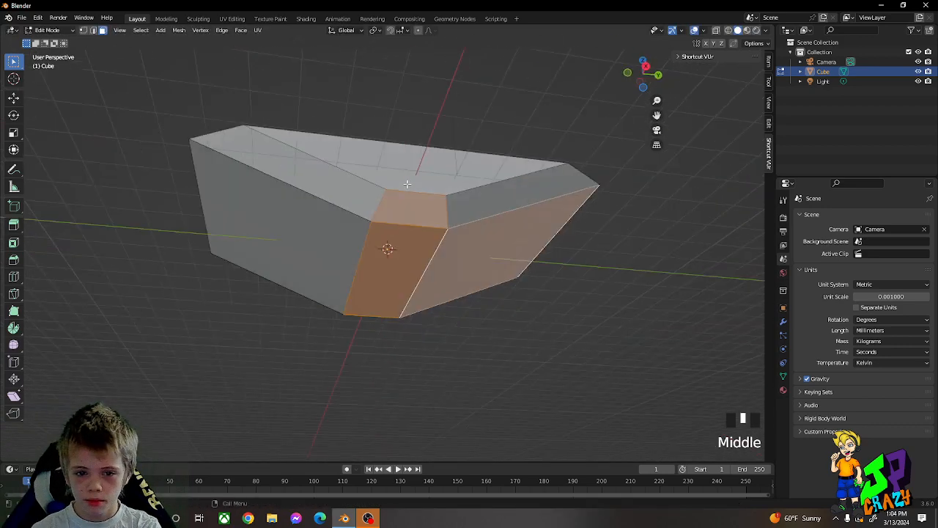
{"action": "left_click", "coordinate": [415, 214]}
{"action": "left_click", "coordinate": [316, 242]}
{"action": "left_click", "coordinate": [393, 251], "text": "shift"}
{"action": "left_click", "coordinate": [484, 251], "text": "shift"}
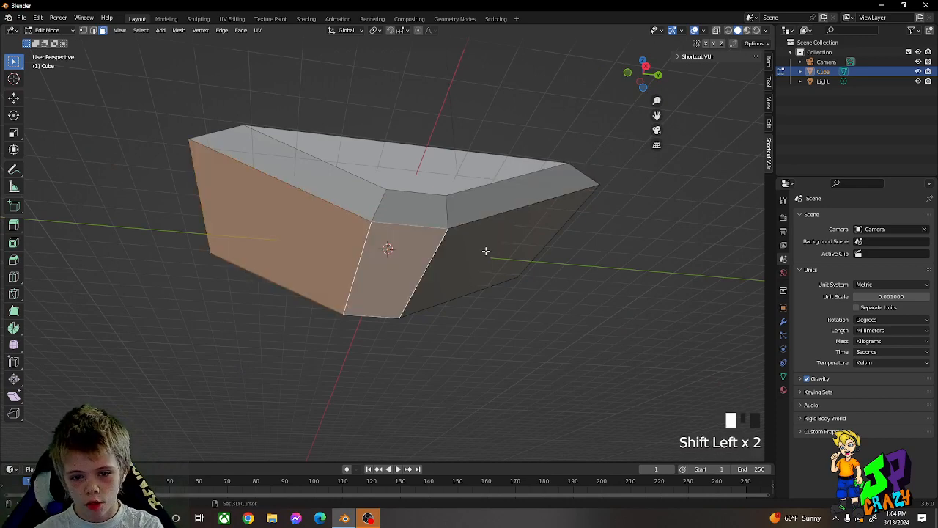
{"action": "key", "text": "s"}
{"action": "key", "text": "x"}
{"action": "right_click", "coordinate": [394, 238]}
{"action": "key", "text": "shift+s"}
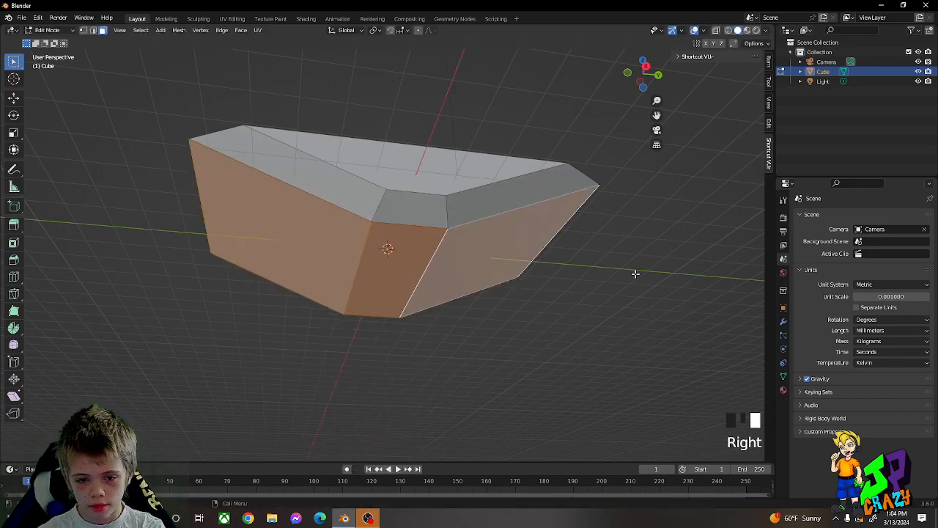
Add the bevel faces on both sides to the selection and scale all selected faces along the X axis.
{"action": "left_click", "coordinate": [388, 206], "text": "shift"}
{"action": "left_click", "coordinate": [372, 194], "text": "shift"}
{"action": "left_click", "coordinate": [477, 215], "text": "shift"}
{"action": "middle_click_drag", "start_coordinate": [479, 217], "coordinate": [402, 226]}
{"action": "middle_click_drag", "start_coordinate": [475, 231], "coordinate": [390, 240]}
{"action": "left_click", "coordinate": [454, 227], "text": "shift"}
{"action": "left_click", "coordinate": [475, 239], "text": "shift"}
{"action": "left_click", "coordinate": [531, 242], "text": "shift"}
{"action": "key", "text": "s"}
{"action": "key", "text": "z"}
{"action": "right_click", "coordinate": [541, 250]}
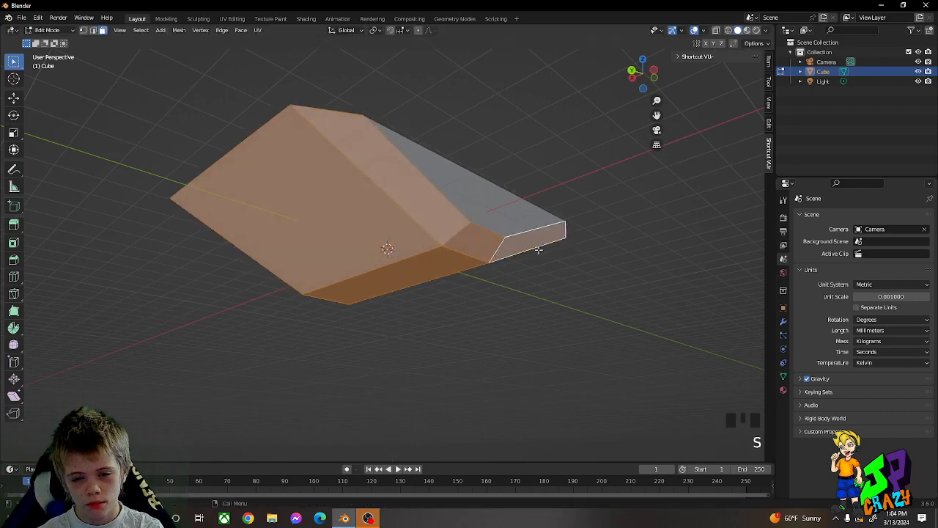
{"action": "key", "text": "s"}
{"action": "key", "text": "x"}
{"action": "left_click", "coordinate": [517, 245]}
{"action": "middle_click_drag", "start_coordinate": [517, 245], "coordinate": [493, 264]}
{"action": "key", "text": "s"}
{"action": "key", "text": "x"}
{"action": "right_click", "coordinate": [513, 275]}
Select the bottom face and all side bevel faces without the slanted ends, and scale them inward along the X axis.
{"action": "middle_click_drag", "start_coordinate": [547, 285], "coordinate": [548, 253]}
{"action": "middle_click_drag", "start_coordinate": [541, 301], "coordinate": [473, 249]}
{"action": "left_click", "coordinate": [364, 214]}
{"action": "left_click", "coordinate": [434, 248]}
{"action": "left_click", "coordinate": [453, 204], "text": "shift"}
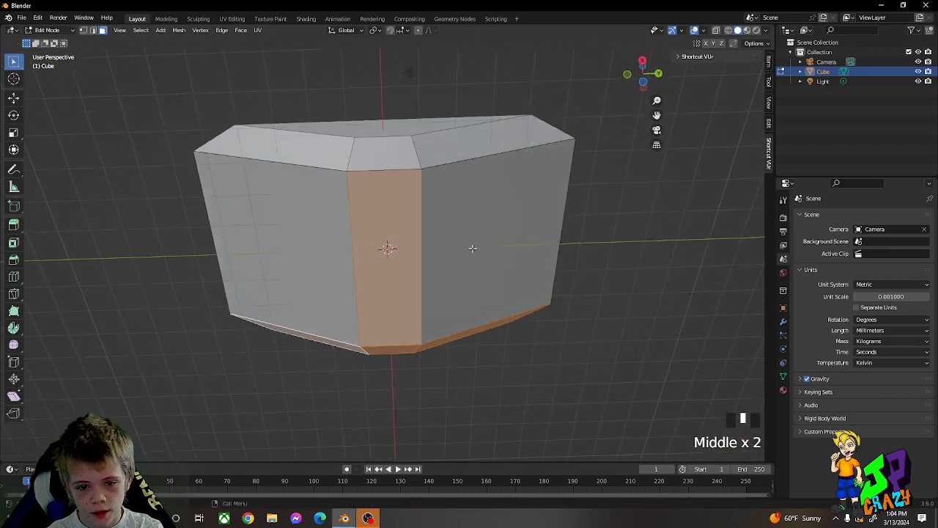
{"action": "left_click", "coordinate": [326, 157], "text": "shift"}
{"action": "left_click", "coordinate": [382, 152], "text": "shift"}
{"action": "left_click", "coordinate": [485, 152], "text": "shift"}
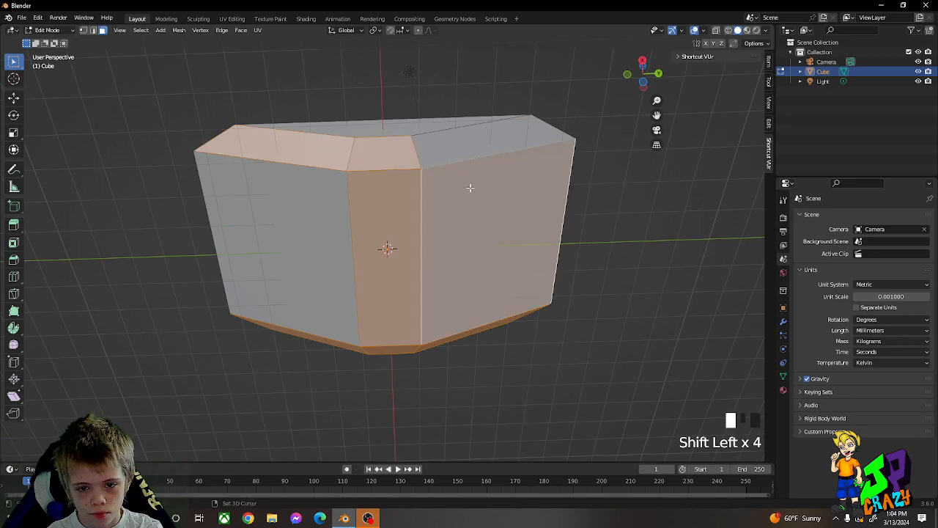
{"action": "left_click", "coordinate": [470, 188], "text": "shift"}
{"action": "left_click", "coordinate": [500, 145], "text": "shift"}
{"action": "key", "text": "s"}
{"action": "key", "text": "z"}
{"action": "right_click", "coordinate": [543, 161]}
{"action": "key", "text": "s"}
{"action": "key", "text": "x"}
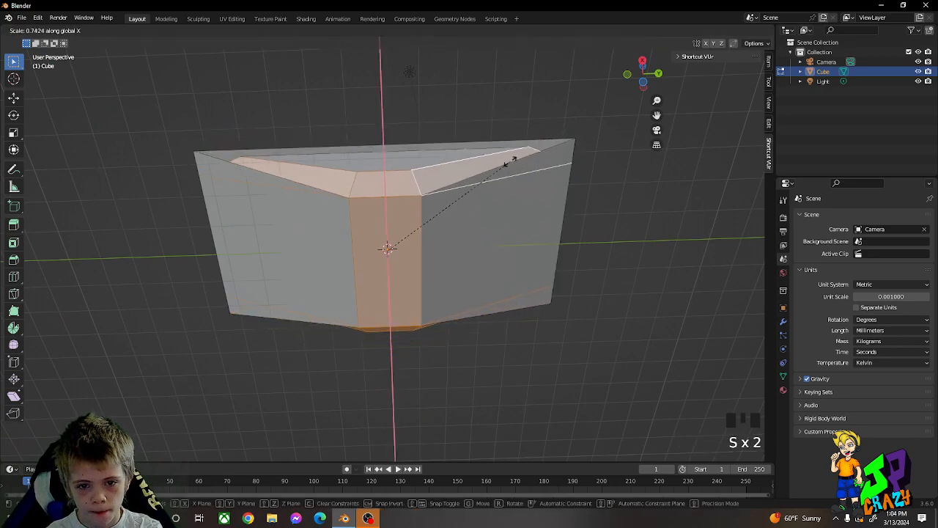
{"action": "left_click", "coordinate": [490, 203]}
{"action": "middle_click_drag", "start_coordinate": [490, 203], "coordinate": [461, 268]}
{"action": "key", "text": "Tab"}
{"action": "key", "text": "Tab"}
Select the narrow bottom face with its two adjoining side bevels and scale them along the X axis.
{"action": "middle_click_drag", "start_coordinate": [365, 263], "coordinate": [497, 193]}
{"action": "left_click", "coordinate": [459, 237]}
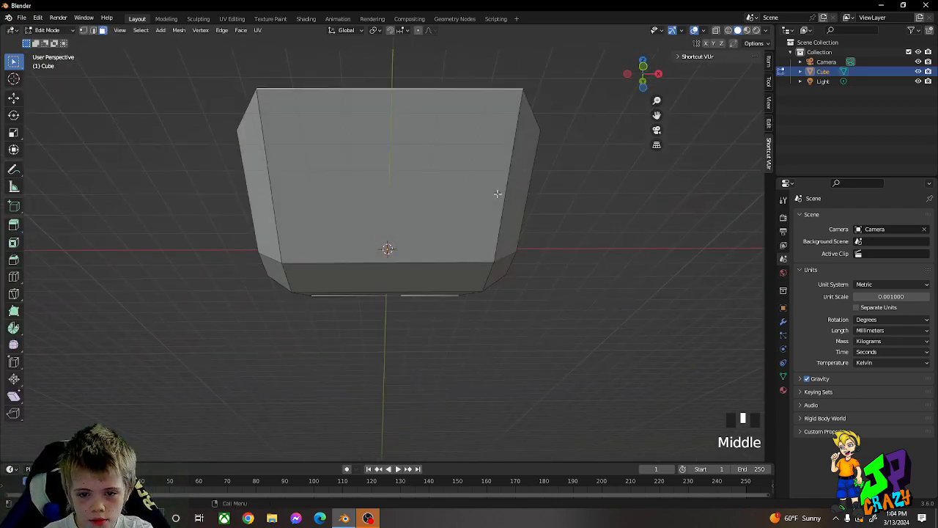
{"action": "left_click", "coordinate": [466, 274]}
{"action": "key", "text": "s"}
{"action": "key", "text": "x"}
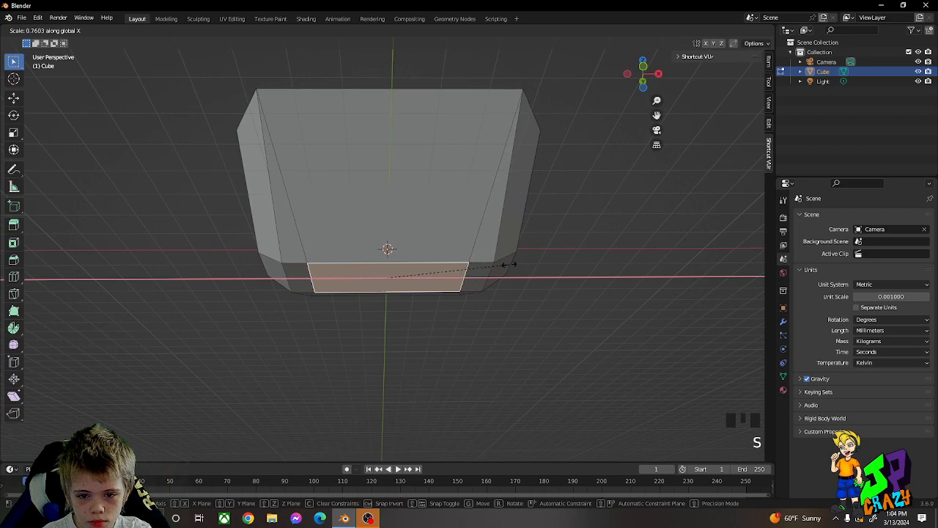
{"action": "right_click", "coordinate": [508, 264]}
{"action": "left_click", "coordinate": [501, 269], "text": "shift"}
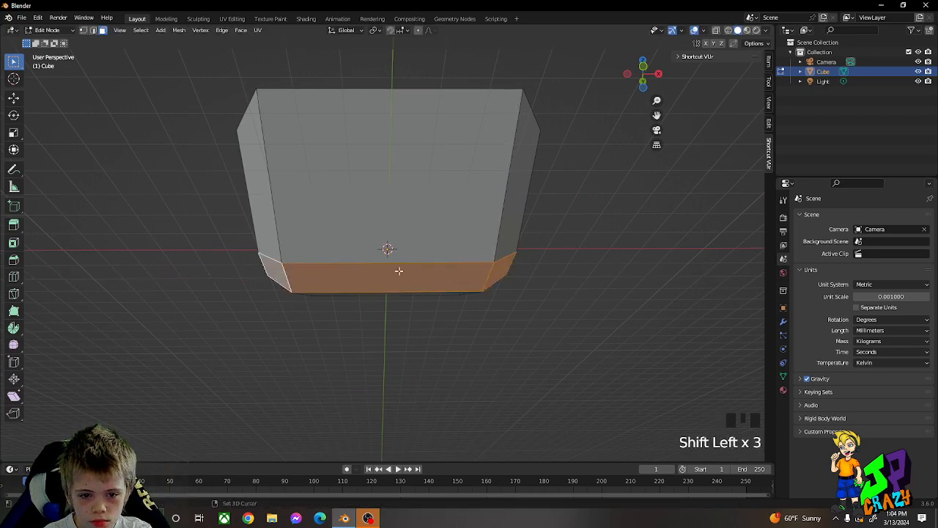
{"action": "key", "text": "s"}
{"action": "left_click", "coordinate": [511, 260]}
{"action": "middle_click_drag", "start_coordinate": [511, 260], "coordinate": [585, 290]}
{"action": "key", "text": "s"}
{"action": "key", "text": "x"}
{"action": "left_click", "coordinate": [557, 251]}
Scale the whole object along the Z axis and along the X axis in Object Mode.
{"action": "key", "text": "Tab"}
{"action": "key", "text": "s"}
{"action": "key", "text": "z"}
{"action": "left_click", "coordinate": [502, 258]}
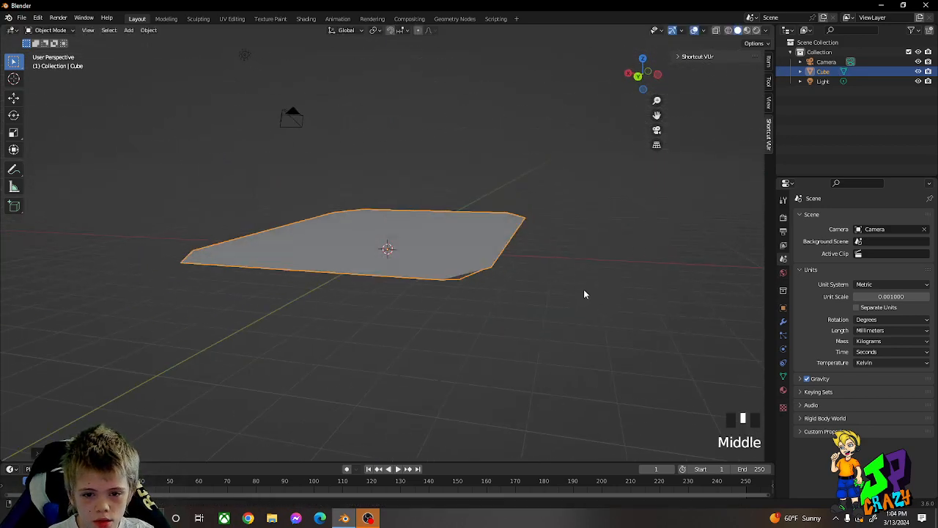
{"action": "key", "text": "s"}
{"action": "key", "text": "x"}
{"action": "left_click", "coordinate": [484, 245]}
Shorten the whole object along the Y axis in Object Mode.
{"action": "middle_click_drag", "start_coordinate": [484, 245], "coordinate": [461, 219]}
{"action": "key", "text": "Tab"}
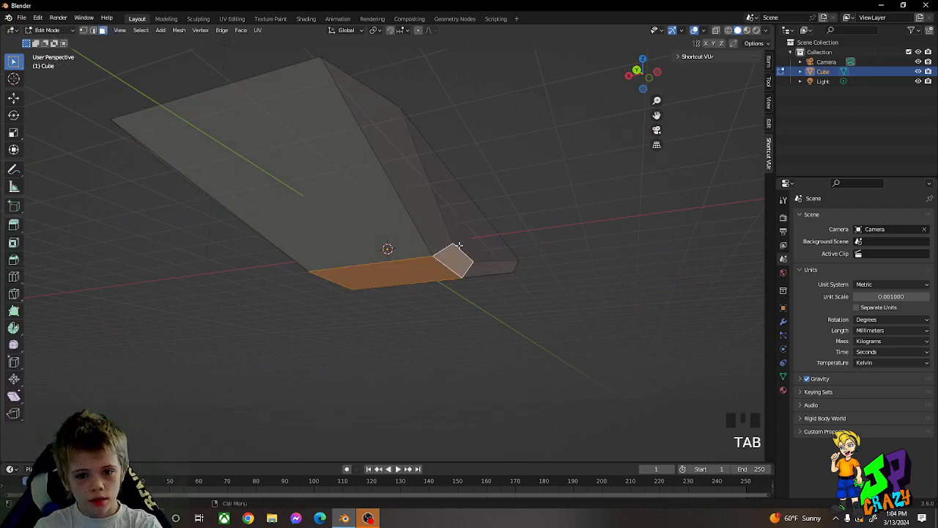
{"action": "middle_click_drag", "start_coordinate": [452, 230], "coordinate": [360, 283]}
{"action": "left_click", "coordinate": [360, 280]}
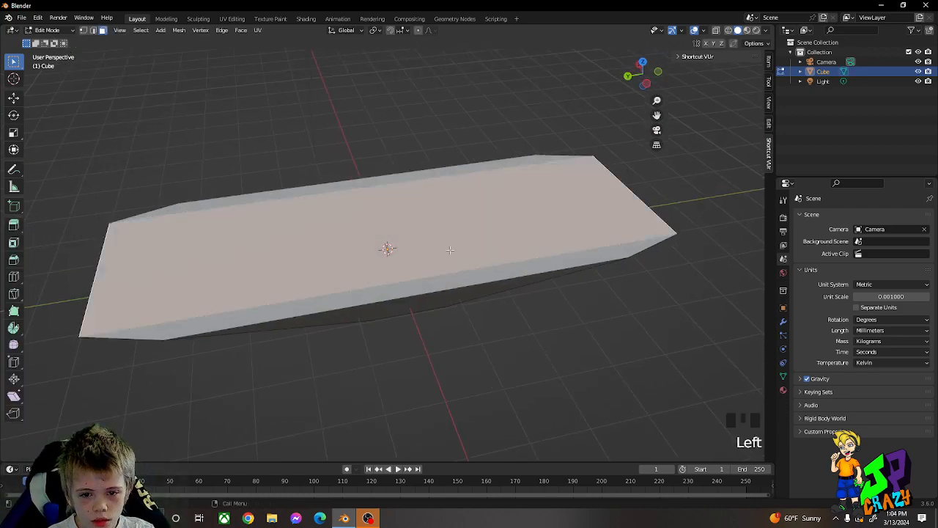
{"action": "key", "text": "Tab"}
{"action": "scroll", "coordinate": [504, 235], "scroll_direction": "down", "scroll_amount": 2}
{"action": "key", "text": "s"}
{"action": "left_click", "coordinate": [614, 221]}
{"action": "key", "text": "s"}
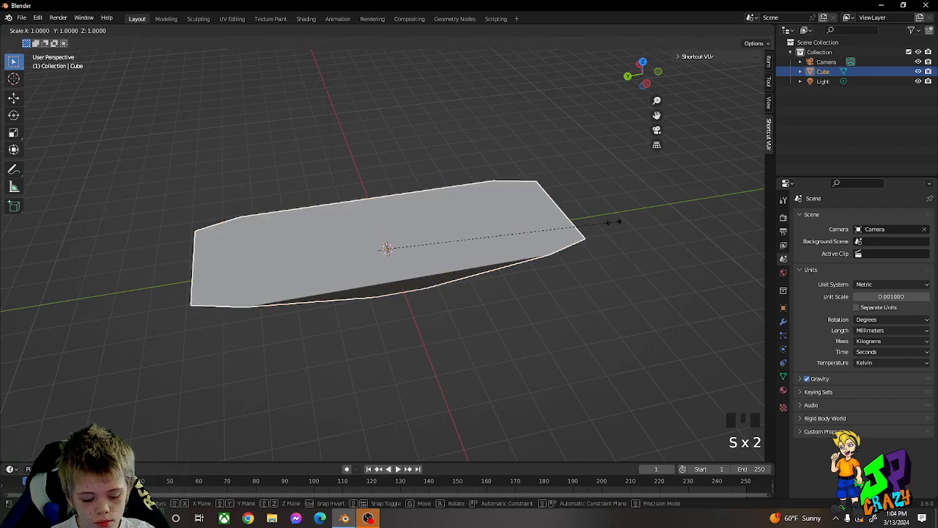
{"action": "key", "text": "y"}
{"action": "left_click", "coordinate": [503, 245]}
Widen the bottom face along the Y axis to about 2.5 times its width in Edit Mode.
{"action": "scroll", "coordinate": [488, 207], "scroll_direction": "up", "scroll_amount": 2}
{"action": "middle_click_drag", "start_coordinate": [503, 245], "coordinate": [454, 238]}
{"action": "key", "text": "Tab"}
{"action": "key", "text": "s"}
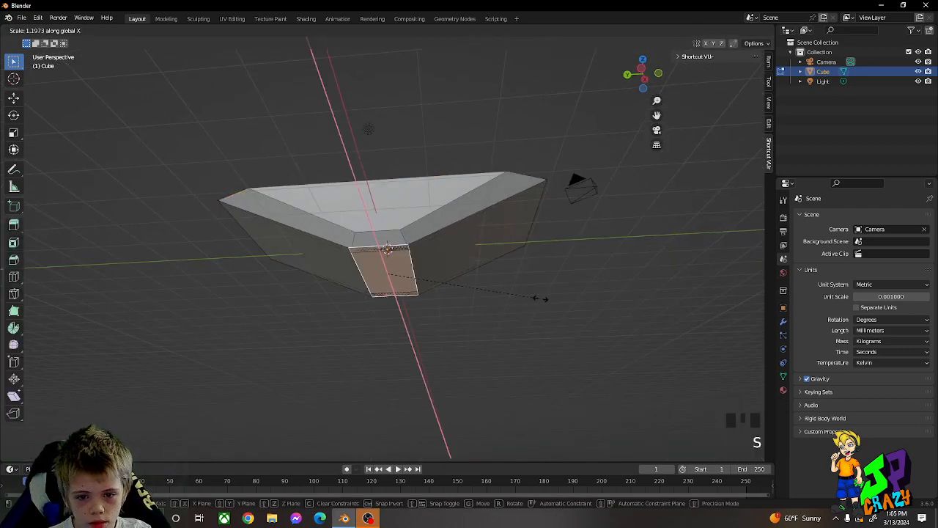
{"action": "key", "text": "s"}
{"action": "key", "text": "y"}
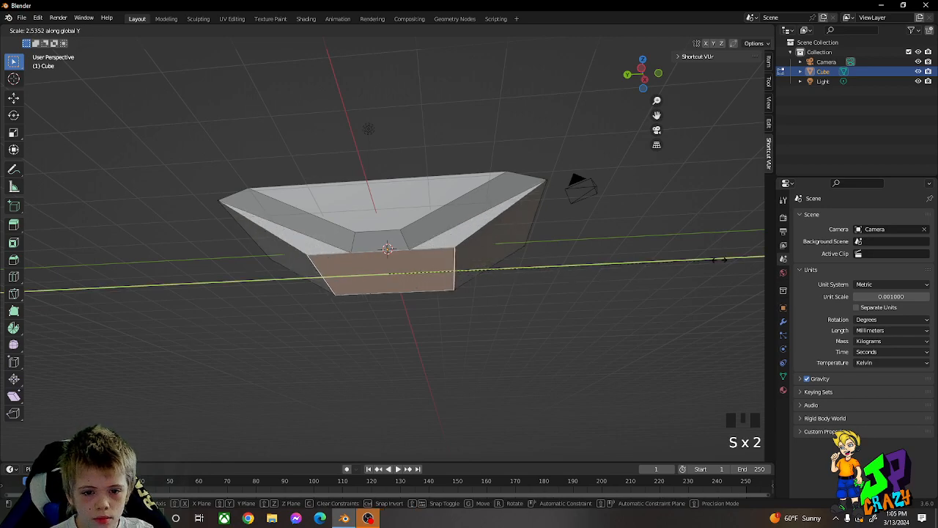
{"action": "left_click", "coordinate": [742, 258]}
Select the two diagonal bevel strips on one long side and scale them slightly along the Y axis.
{"action": "middle_click_drag", "start_coordinate": [453, 310], "coordinate": [512, 315]}
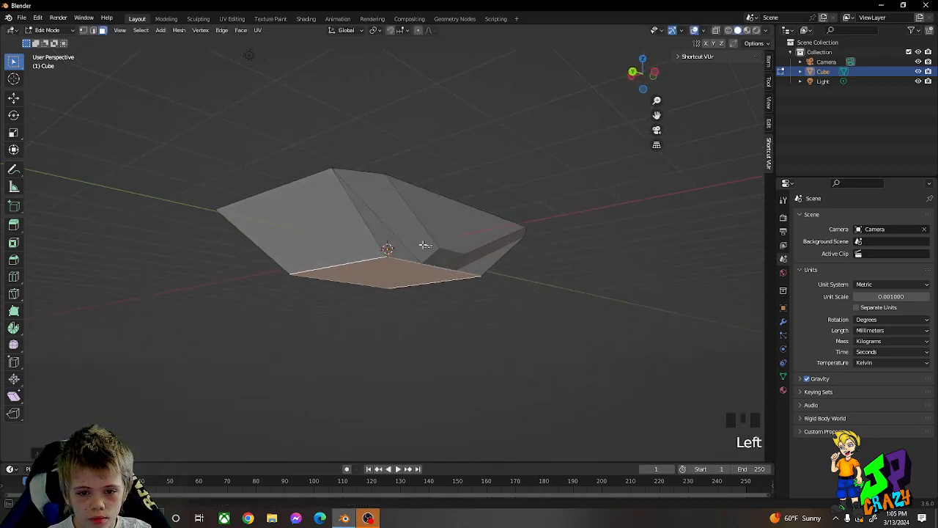
{"action": "left_click_drag", "start_coordinate": [432, 247], "coordinate": [423, 245]}
{"action": "middle_click_drag", "start_coordinate": [410, 236], "coordinate": [286, 249]}
{"action": "left_click", "coordinate": [401, 250]}
{"action": "left_click", "coordinate": [435, 250], "text": "shift"}
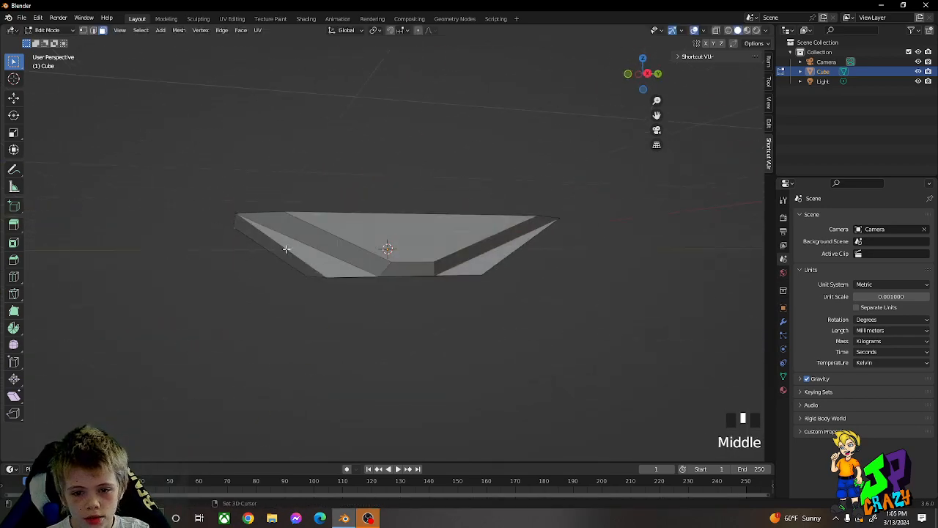
{"action": "left_click", "coordinate": [342, 247], "text": "shift"}
{"action": "left_click", "coordinate": [480, 247], "text": "shift"}
{"action": "key", "text": "s"}
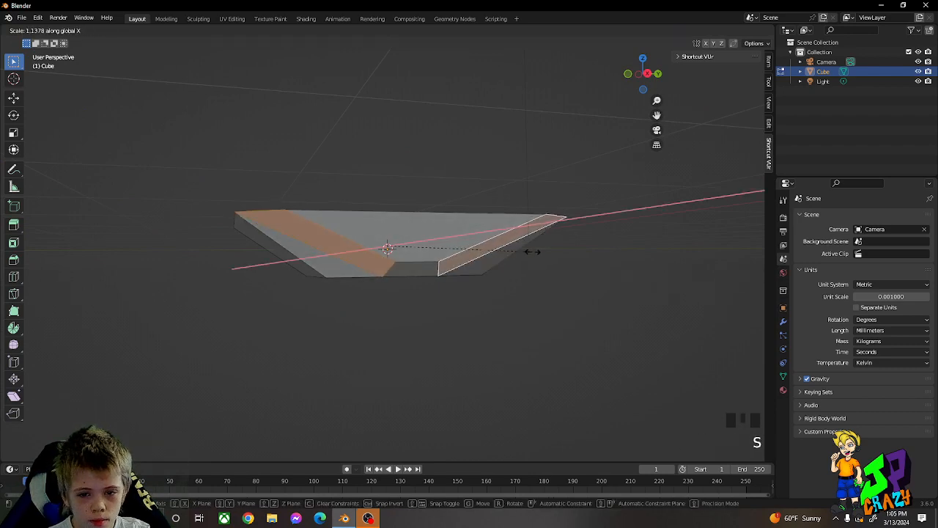
{"action": "key", "text": "s"}
{"action": "key", "text": "y"}
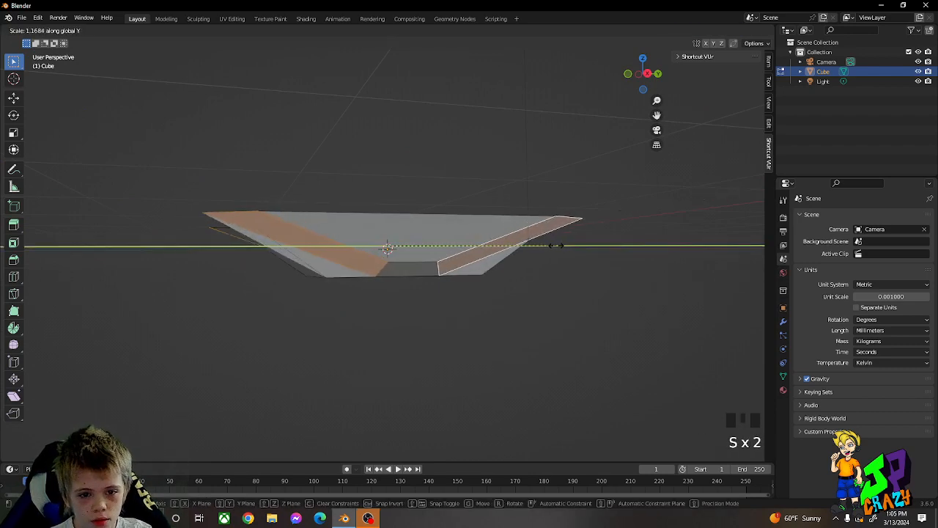
{"action": "left_click", "coordinate": [517, 246]}
Switch to Object Mode and try scaling the whole object along the X axis.
{"action": "key", "text": "Tab"}
{"action": "middle_click_drag", "start_coordinate": [517, 247], "coordinate": [492, 234]}
{"action": "key", "text": "s"}
{"action": "key", "text": "x"}
{"action": "right_click", "coordinate": [481, 235]}
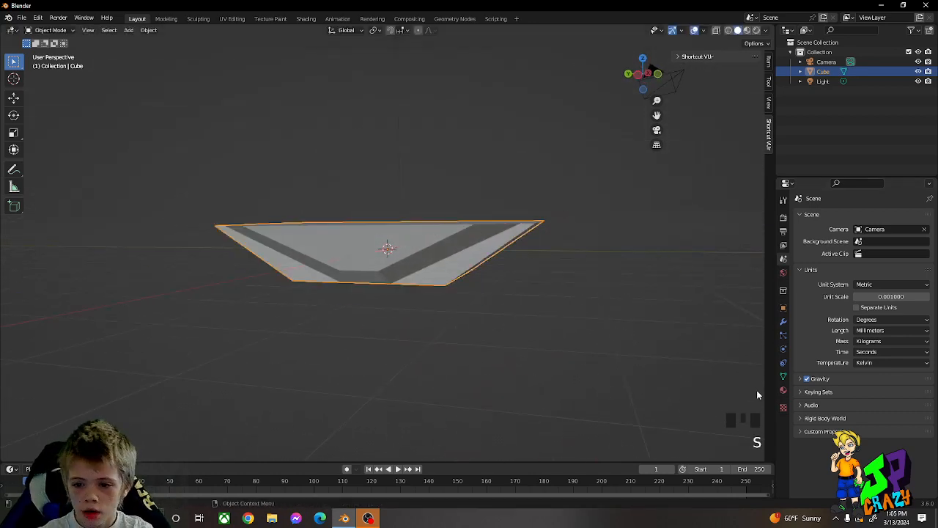
Switch the viewport to Material Preview shading and link an Image Texture to the hull material's Base Color.
{"action": "left_click", "coordinate": [748, 31]}
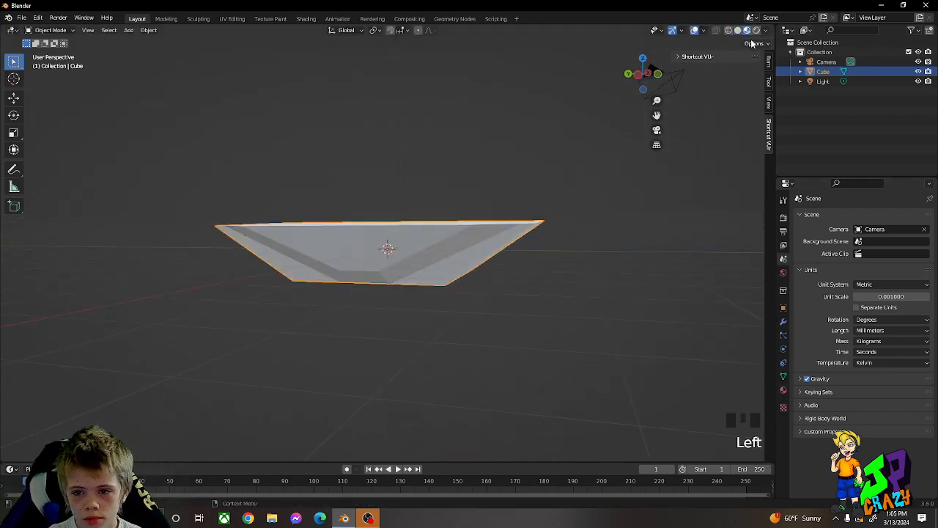
{"action": "left_click", "coordinate": [784, 391]}
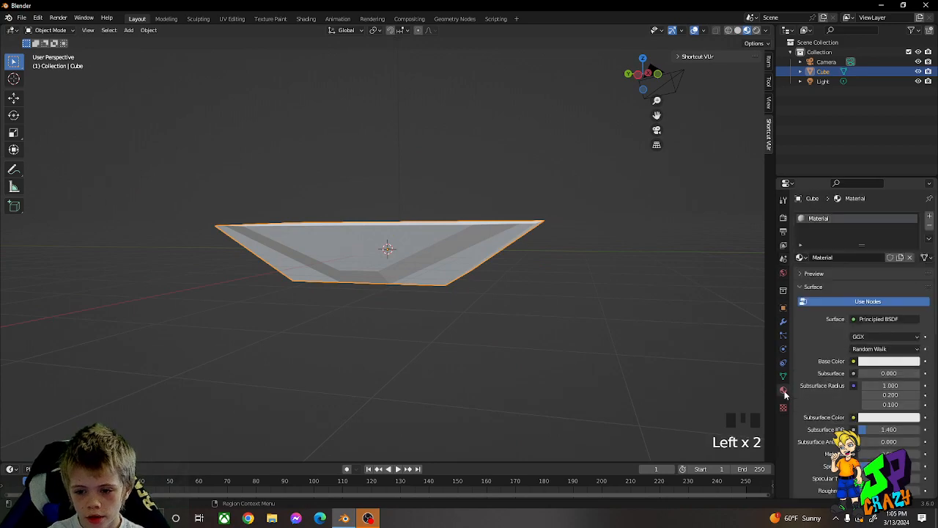
{"action": "left_click", "coordinate": [853, 361]}
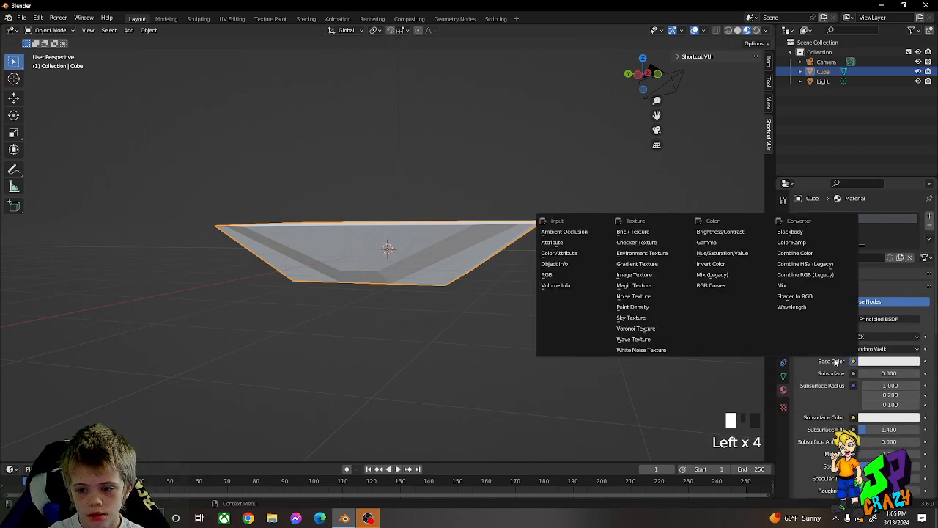
{"action": "left_click", "coordinate": [648, 275]}
Load the camouflage .webp image from the Downloads folder into the hull's Base Color texture.
{"action": "left_click", "coordinate": [905, 373]}
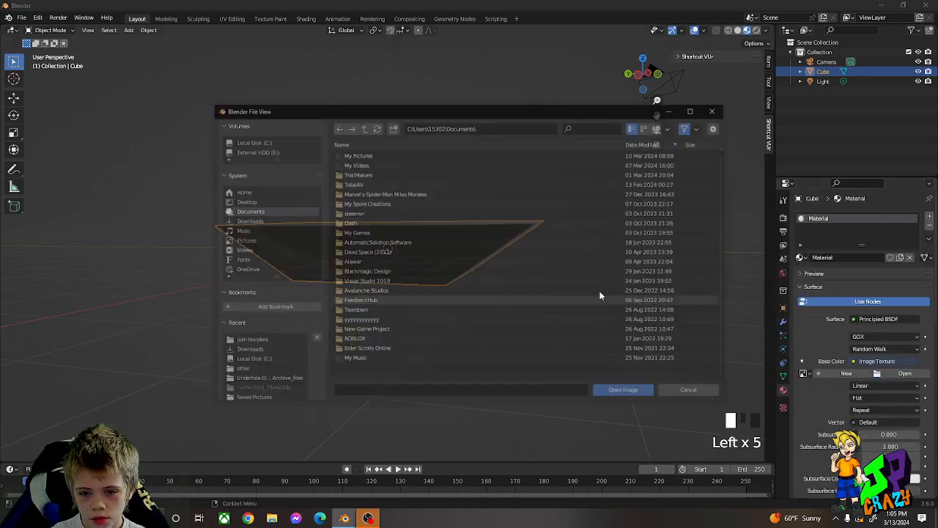
{"action": "left_click", "coordinate": [274, 221]}
{"action": "left_click", "coordinate": [440, 223]}
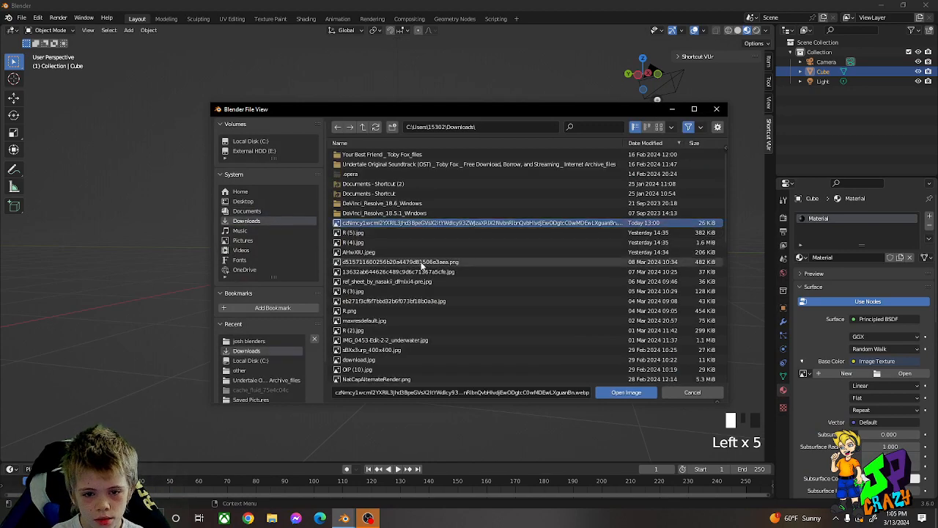
{"action": "left_click", "coordinate": [627, 392]}
{"action": "middle_click_drag", "start_coordinate": [521, 327], "coordinate": [450, 279]}
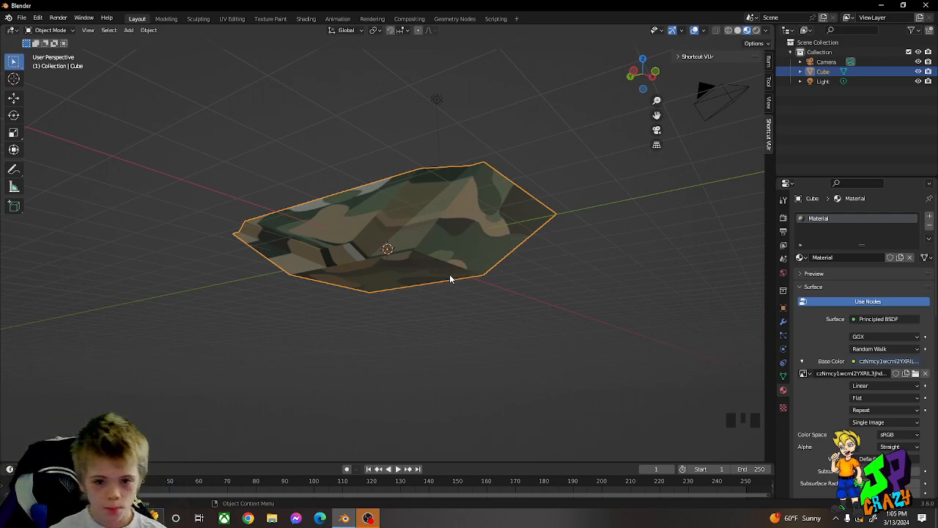
Duplicate the hull and move the copy up along the Z axis until it sits just above the original.
{"action": "middle_click_drag", "start_coordinate": [450, 277], "coordinate": [459, 295]}
{"action": "key", "text": "shift+d"}
{"action": "key", "text": "z"}
{"action": "right_click", "coordinate": [468, 221]}
{"action": "middle_click_drag", "start_coordinate": [467, 222], "coordinate": [434, 206]}
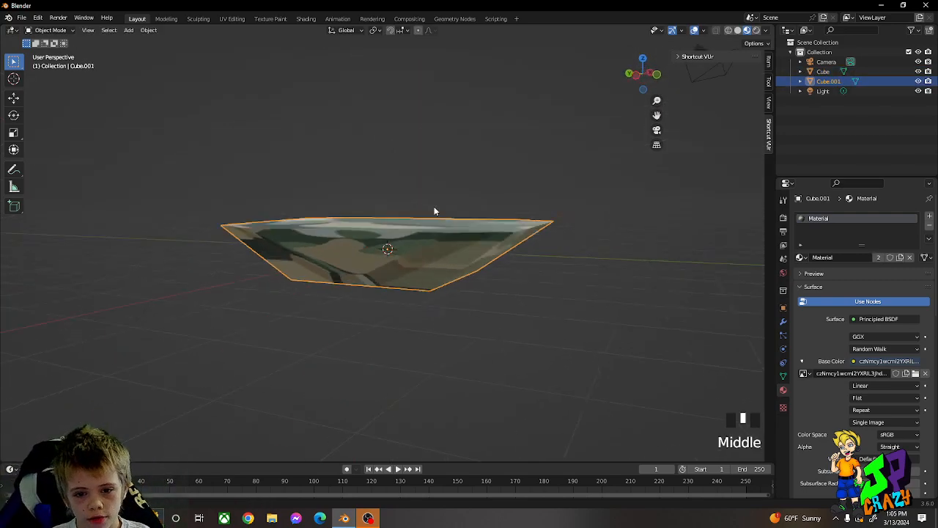
{"action": "key", "text": "g"}
{"action": "key", "text": "z"}
{"action": "left_click", "coordinate": [451, 146]}
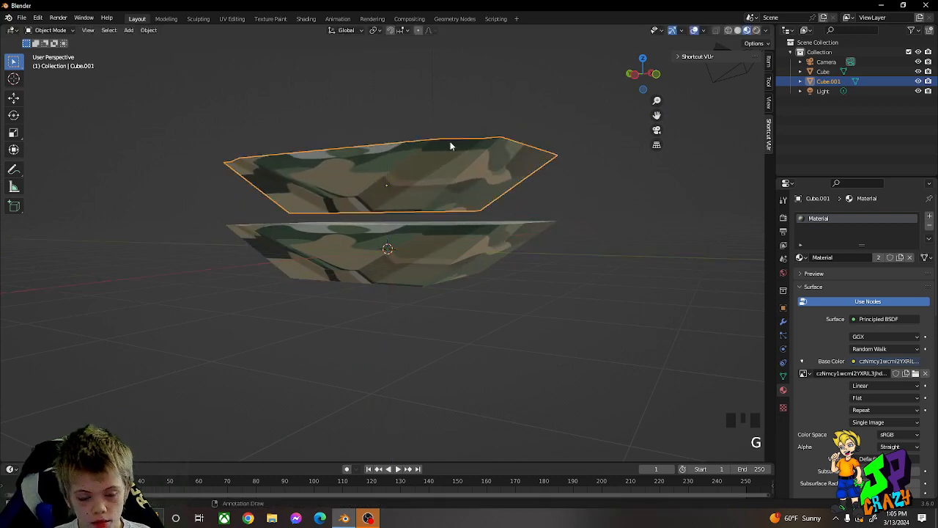
{"action": "key", "text": "r"}
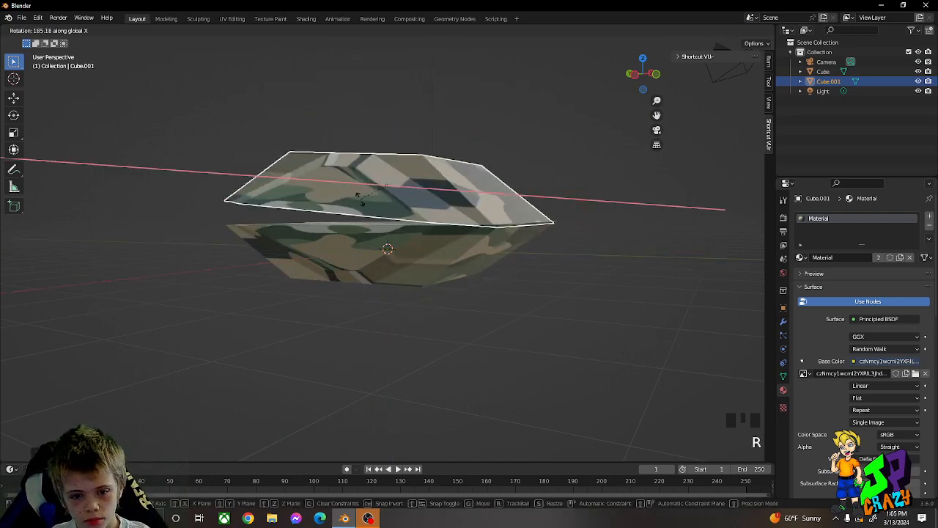
{"action": "right_click", "coordinate": [361, 208]}
{"action": "key", "text": "r"}
{"action": "key", "text": "x"}
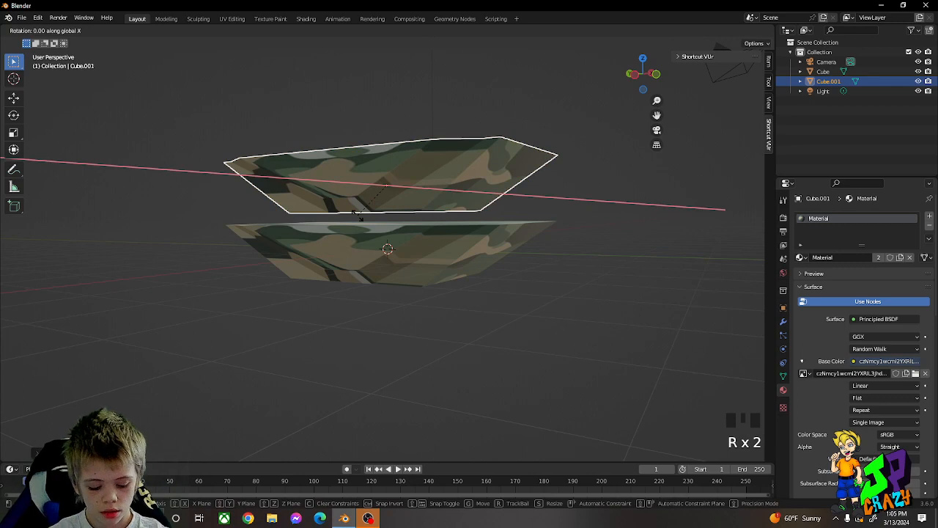
{"action": "right_click", "coordinate": [357, 216]}
Flip the upper copy upside down by rotating it 90° about the X axis twice.
{"action": "type", "text": "r"}
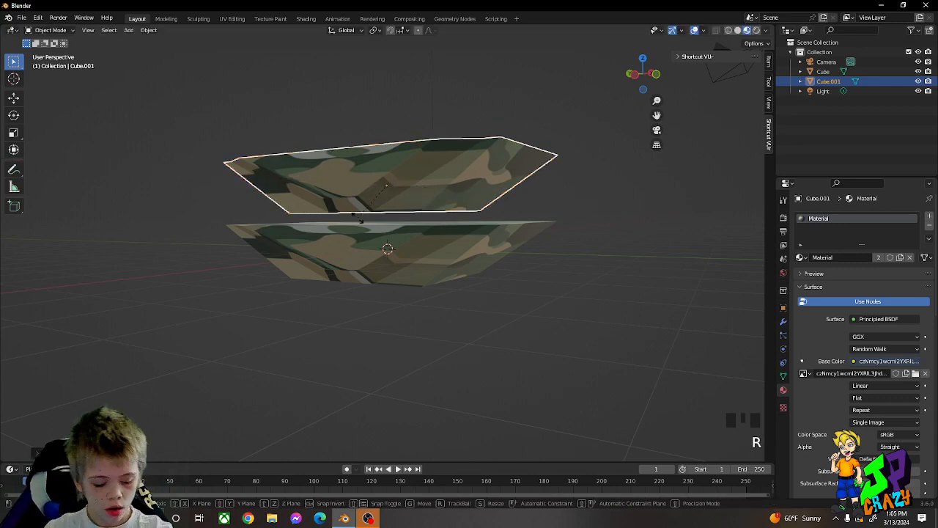
{"action": "type", "text": "x"}
{"action": "type", "text": "90"}
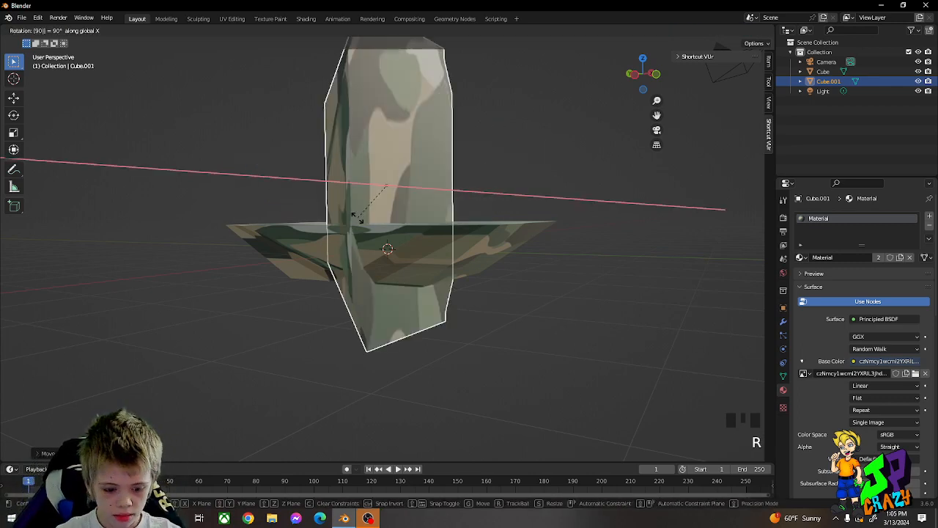
{"action": "key", "text": "Return"}
{"action": "type", "text": "rx"}
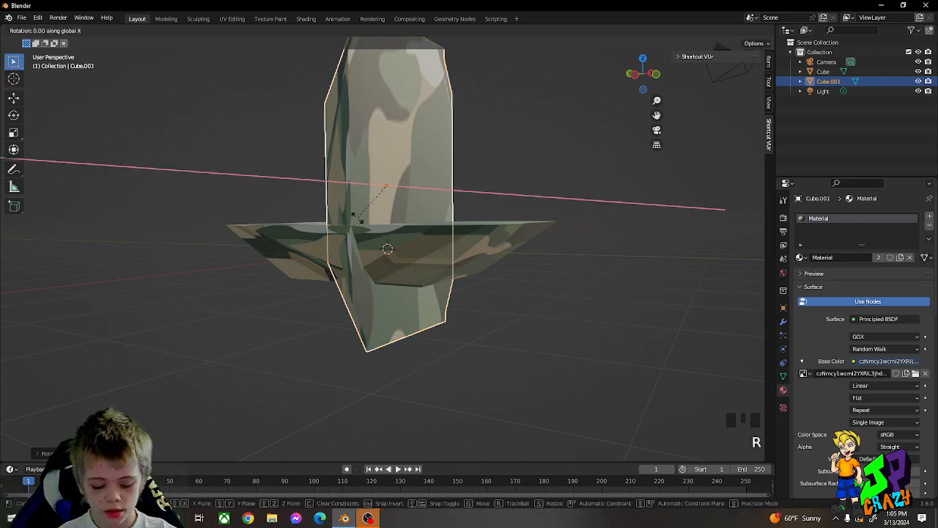
{"action": "type", "text": "90"}
{"action": "key", "text": "Return"}
Scale the flipped copy down uniformly so it is clearly smaller than the hull below.
{"action": "key", "text": "s"}
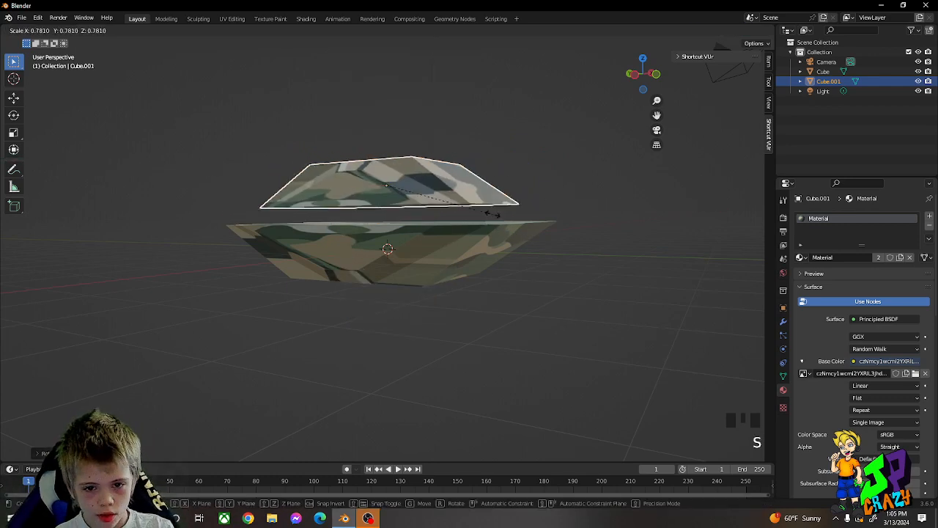
{"action": "left_click", "coordinate": [467, 209]}
{"action": "middle_click_drag", "start_coordinate": [467, 210], "coordinate": [483, 223]}
{"action": "middle_click_drag", "start_coordinate": [359, 148], "coordinate": [395, 173]}
Raise the top face of the upper piece about 0.8 mm along the Z axis in Edit Mode.
{"action": "key", "text": "Tab"}
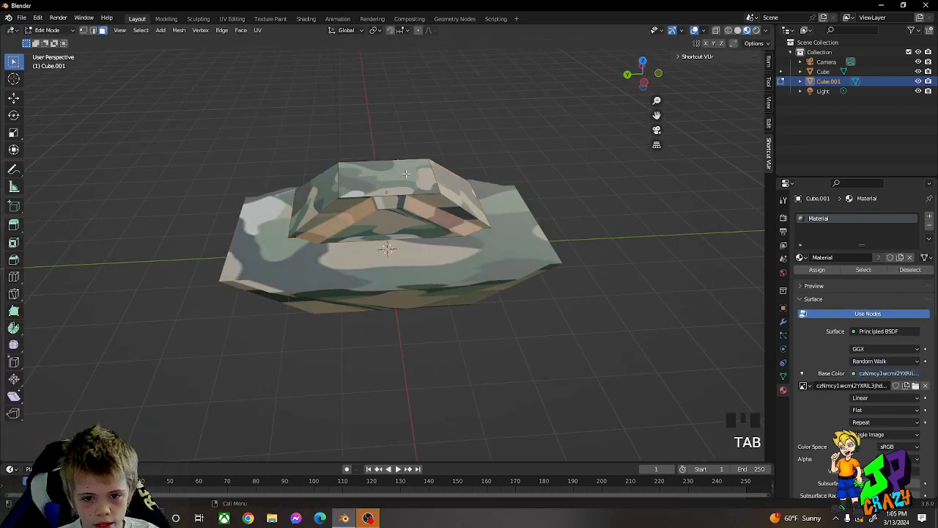
{"action": "left_click", "coordinate": [406, 174]}
{"action": "key", "text": "g"}
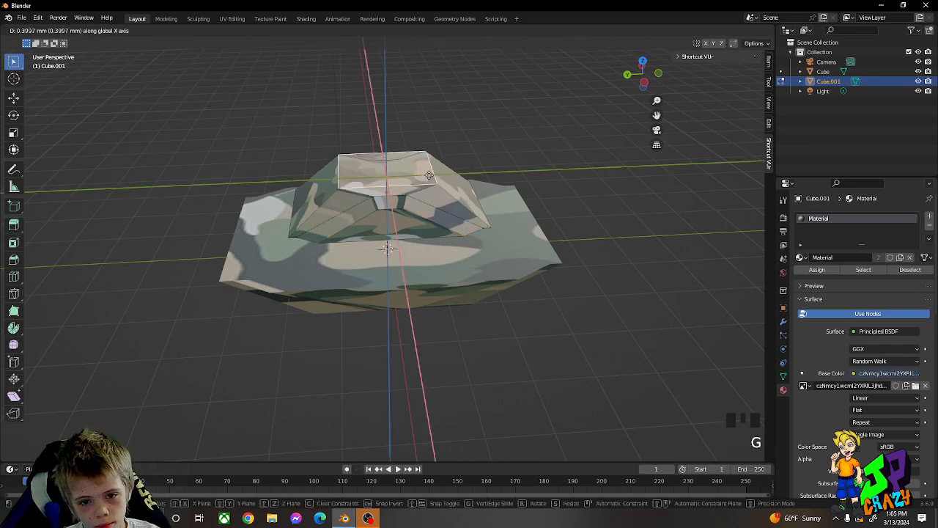
{"action": "right_click", "coordinate": [404, 166]}
{"action": "middle_click_drag", "start_coordinate": [545, 207], "coordinate": [429, 146]}
{"action": "key", "text": "g"}
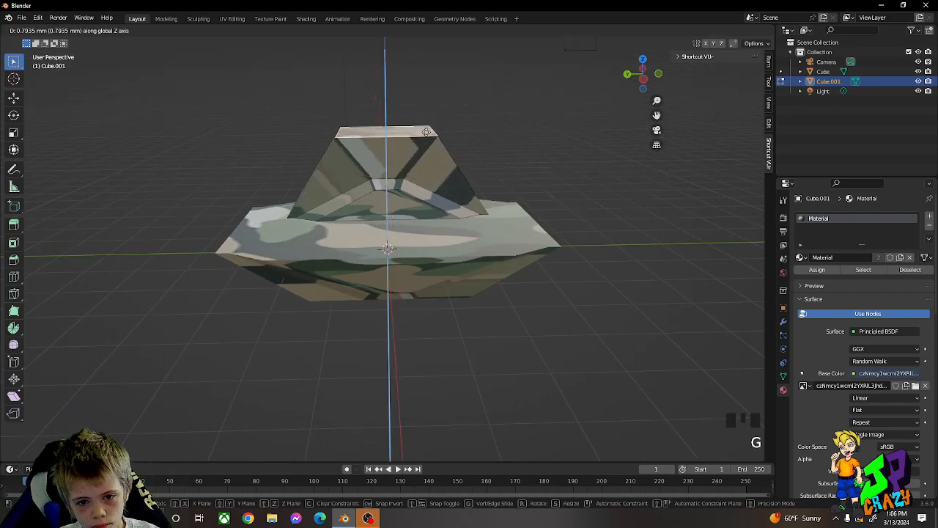
{"action": "left_click", "coordinate": [440, 128]}
Select the upper piece's sloped end face and triangular side faces and scale them inward along the Y axis.
{"action": "middle_click_drag", "start_coordinate": [471, 168], "coordinate": [434, 171]}
{"action": "left_click", "coordinate": [468, 203]}
{"action": "middle_click_drag", "start_coordinate": [468, 202], "coordinate": [384, 200]}
{"action": "left_click", "coordinate": [405, 203], "text": "shift"}
{"action": "left_click", "coordinate": [384, 199], "text": "shift"}
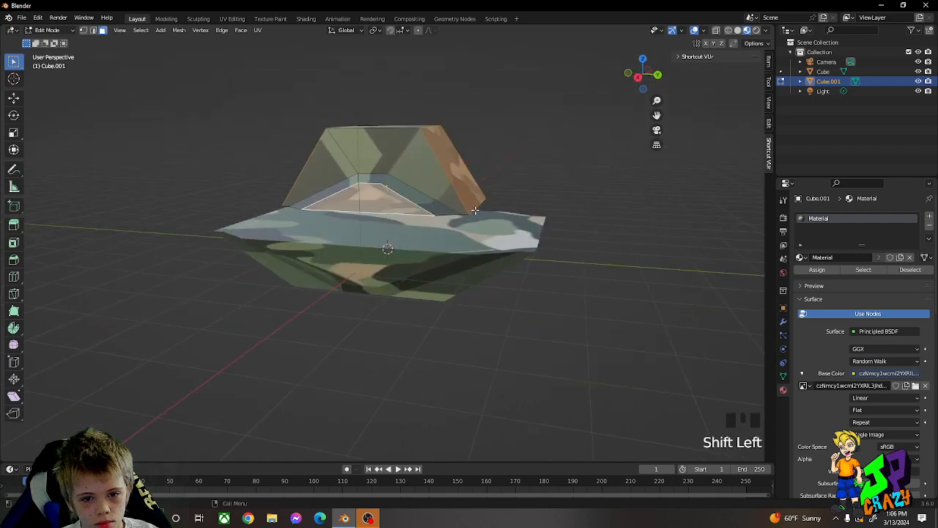
{"action": "key", "text": "s"}
{"action": "key", "text": "s"}
{"action": "right_click", "coordinate": [505, 196]}
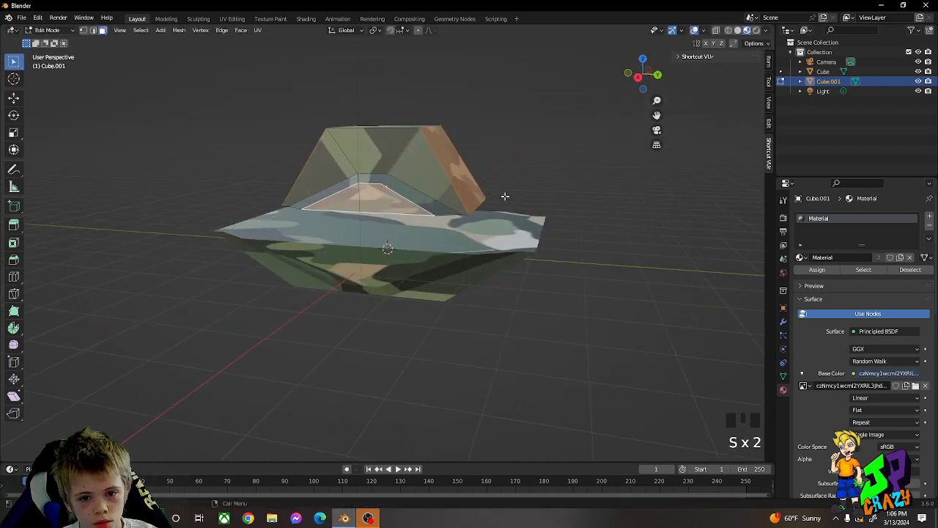
{"action": "key", "text": "s"}
{"action": "key", "text": "y"}
{"action": "left_click", "coordinate": [484, 189]}
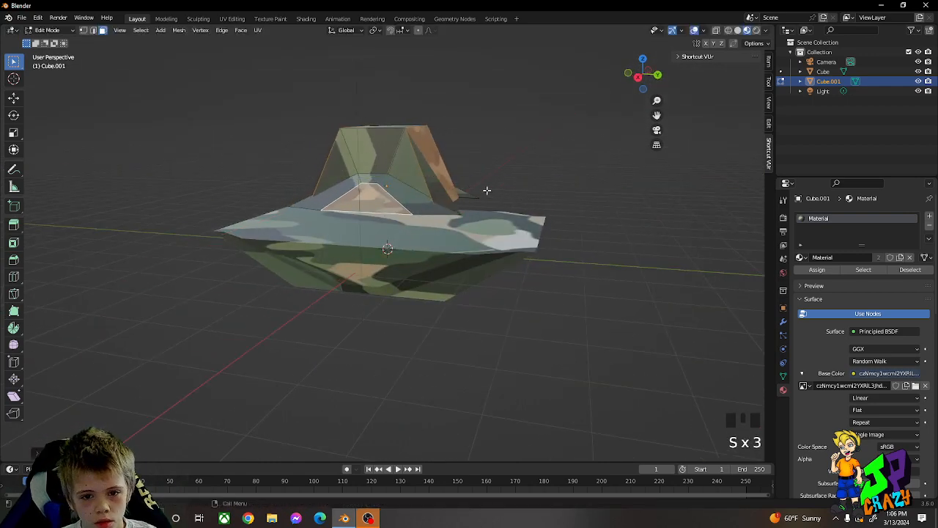
Select the lower diagonal bevel strips on both sides of the upper piece and narrow them along the Y axis.
{"action": "middle_click_drag", "start_coordinate": [484, 189], "coordinate": [457, 209]}
{"action": "left_click", "coordinate": [457, 209], "text": "shift"}
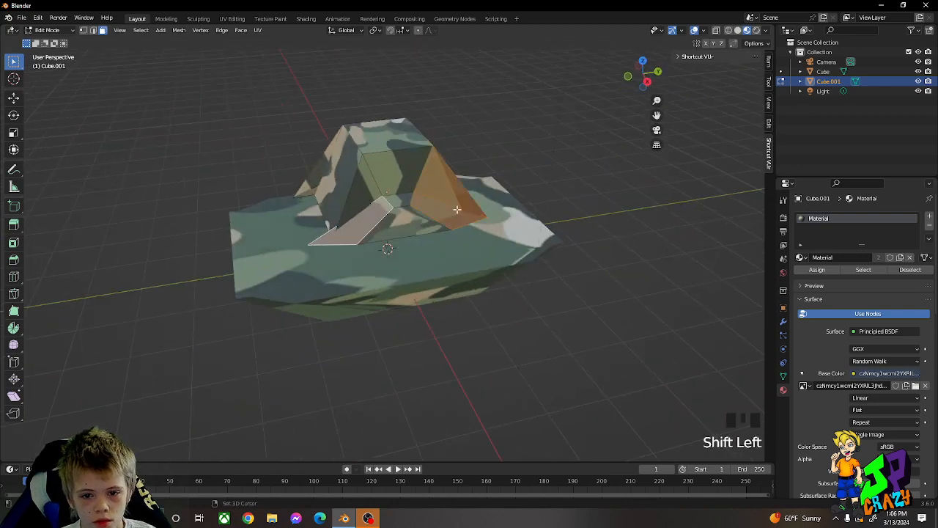
{"action": "left_click", "coordinate": [456, 220]}
{"action": "left_click", "coordinate": [354, 227]}
{"action": "middle_click_drag", "start_coordinate": [353, 226], "coordinate": [531, 208]}
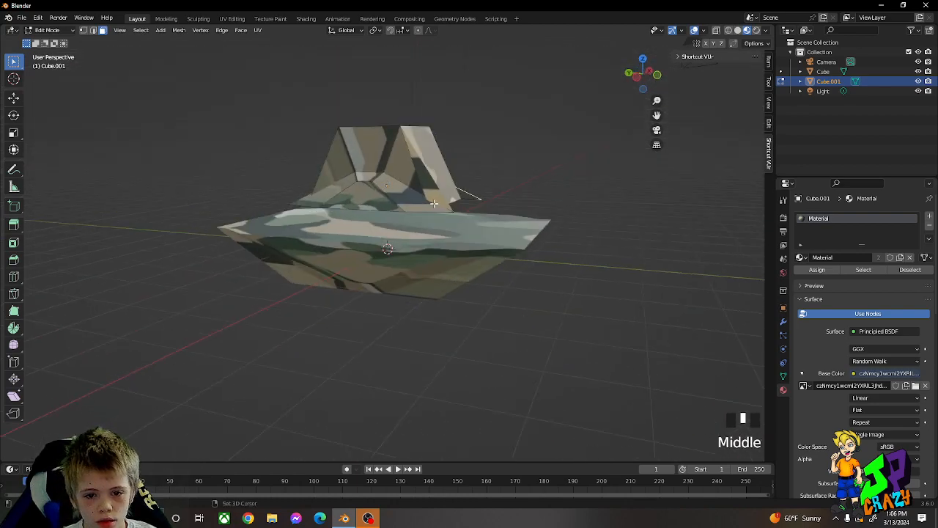
{"action": "left_click", "coordinate": [423, 196], "text": "shift"}
{"action": "middle_click_drag", "start_coordinate": [423, 197], "coordinate": [504, 216]}
{"action": "left_click", "coordinate": [368, 203], "text": "shift"}
{"action": "key", "text": "s"}
{"action": "key", "text": "x"}
{"action": "right_click", "coordinate": [510, 195]}
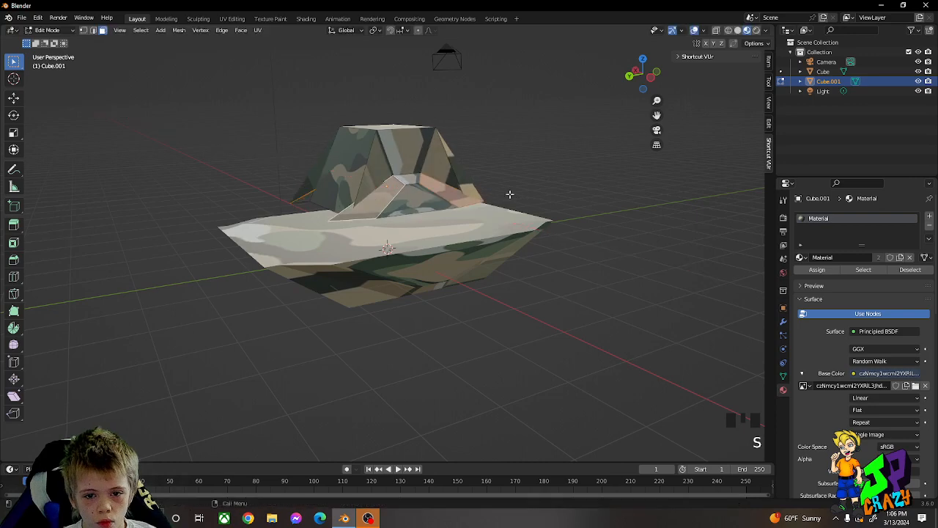
{"action": "key", "text": "s"}
{"action": "key", "text": "y"}
{"action": "left_click", "coordinate": [452, 187]}
{"action": "middle_click_drag", "start_coordinate": [461, 185], "coordinate": [499, 191]}
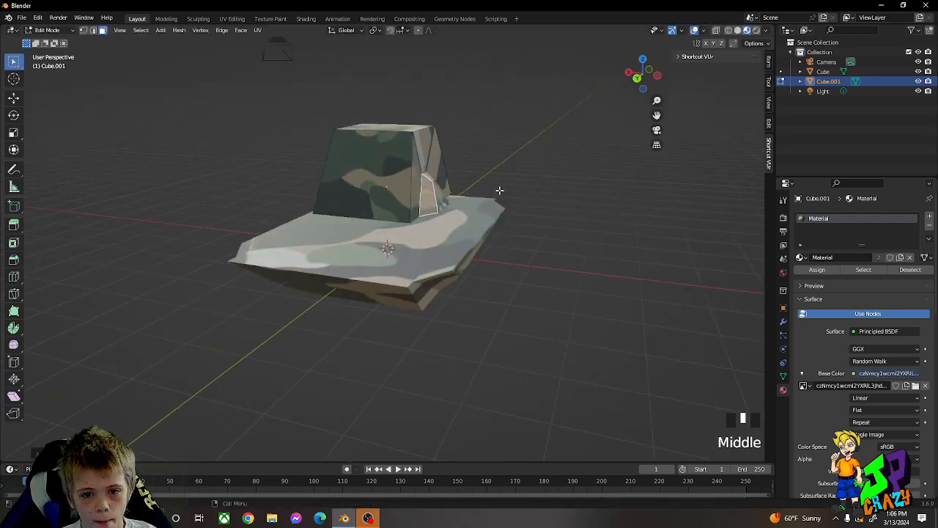
Lower the upper piece along the Z axis in Object Mode until it rests on the hull's deck.
{"action": "middle_click_drag", "start_coordinate": [375, 182], "coordinate": [574, 204]}
{"action": "key", "text": "g"}
{"action": "key", "text": "z"}
{"action": "left_click", "coordinate": [528, 220]}
{"action": "key", "text": "g"}
{"action": "key", "text": "z"}
{"action": "left_click", "coordinate": [573, 203]}
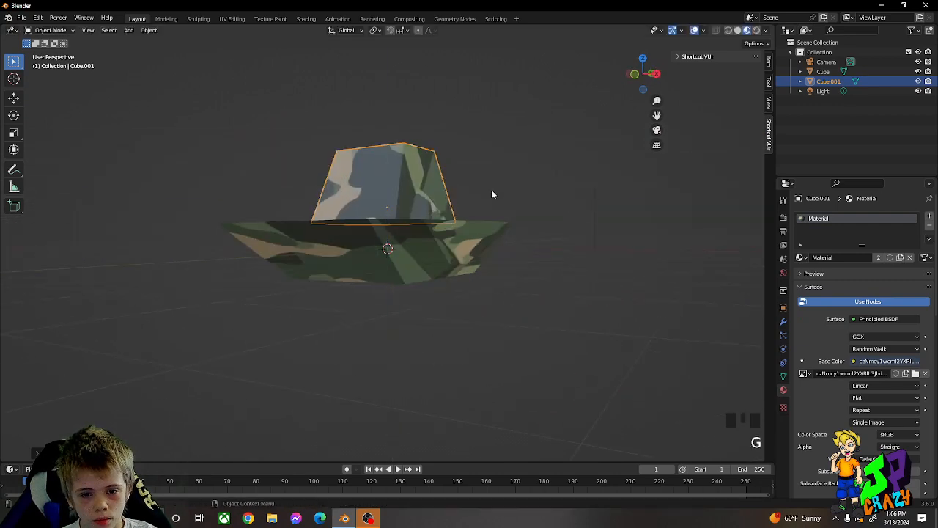
Lower the top face of the upper piece about 0.2 mm along the Z axis in Edit Mode.
{"action": "middle_click_drag", "start_coordinate": [491, 189], "coordinate": [379, 138]}
{"action": "key", "text": "Tab"}
{"action": "key", "text": "g"}
{"action": "key", "text": "z"}
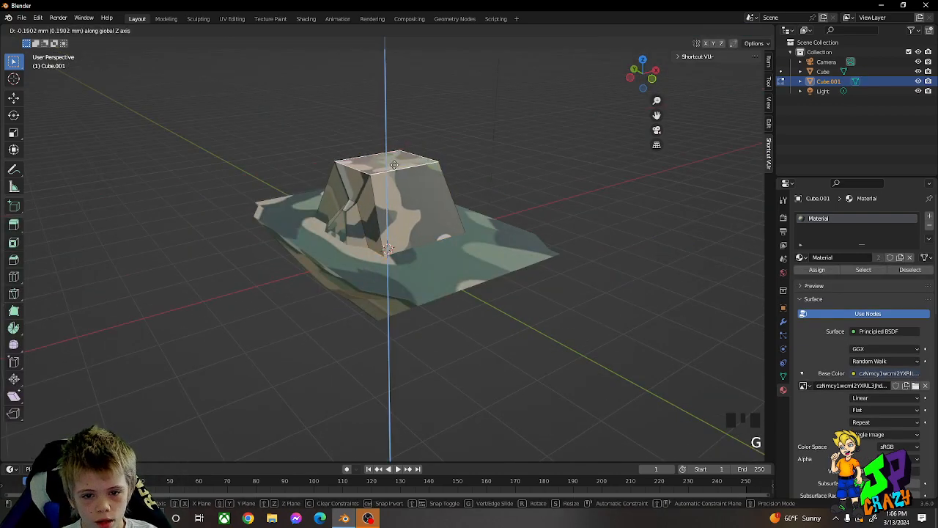
{"action": "left_click", "coordinate": [394, 170]}
Try to rotate the upper piece about the Z axis in Object Mode.
{"action": "middle_click_drag", "start_coordinate": [395, 170], "coordinate": [478, 194]}
{"action": "key", "text": "r"}
{"action": "key", "text": "z"}
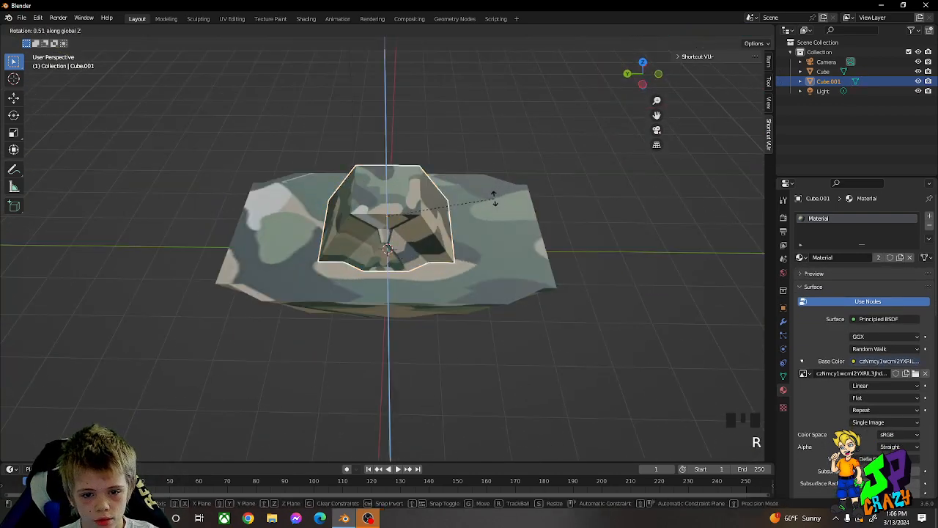
{"action": "left_click", "coordinate": [521, 300]}
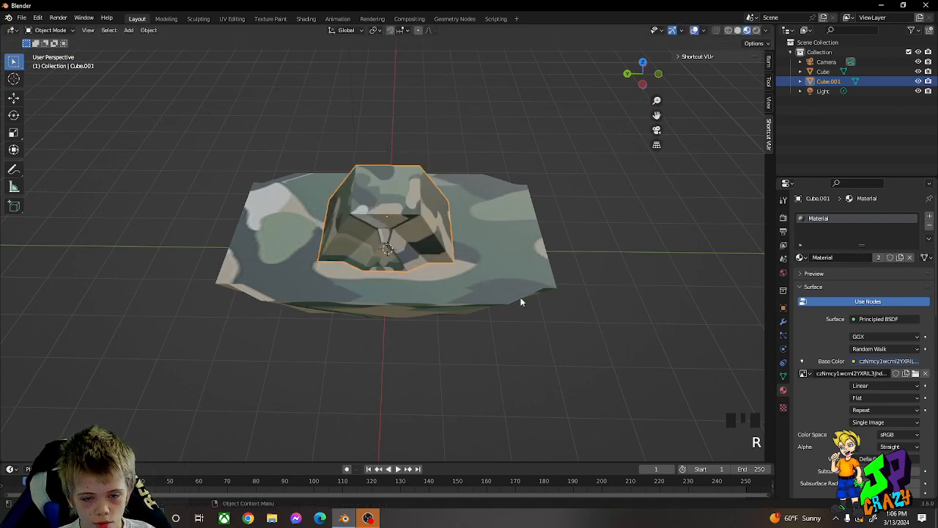
Select a face near the upper piece's lower edge in Edit Mode and scale it.
{"action": "key", "text": "Tab"}
{"action": "middle_click_drag", "start_coordinate": [521, 300], "coordinate": [578, 230]}
{"action": "left_click", "coordinate": [443, 244]}
{"action": "key", "text": "s"}
{"action": "left_click", "coordinate": [519, 247]}
Raise the upper piece along the Z axis to leave a gap above the hull, and deselect it.
{"action": "key", "text": "g"}
{"action": "key", "text": "z"}
{"action": "left_click", "coordinate": [453, 240]}
{"action": "left_click", "coordinate": [578, 230]}
{"action": "key", "text": "g"}
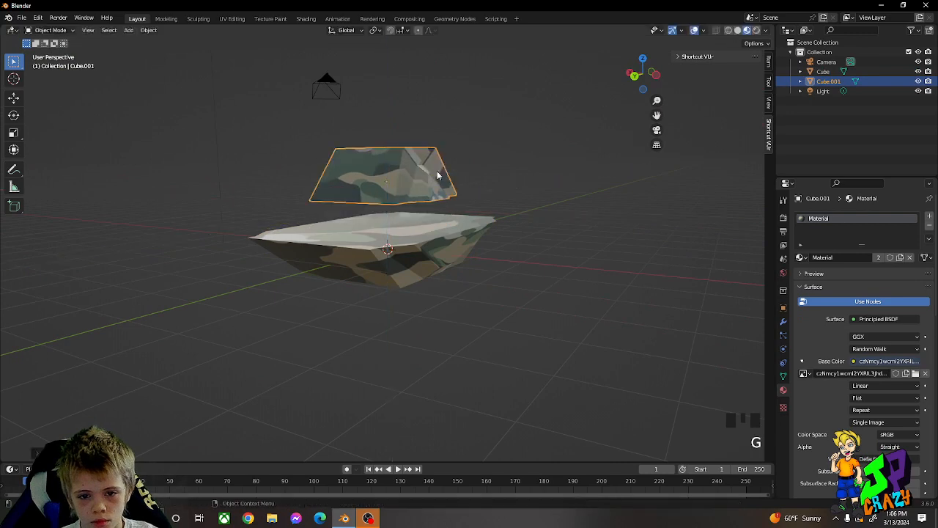
{"action": "left_click", "coordinate": [439, 174]}
{"action": "left_click", "coordinate": [549, 181]}
Add a cylinder at the 3D cursor and flatten it along the Z axis into a thick disc.
{"action": "key", "text": "shift+a"}
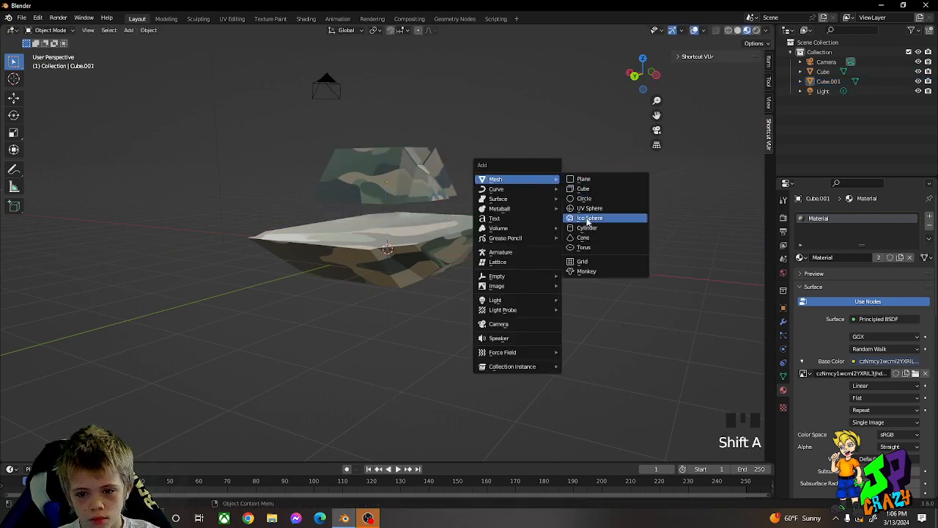
{"action": "left_click", "coordinate": [591, 228]}
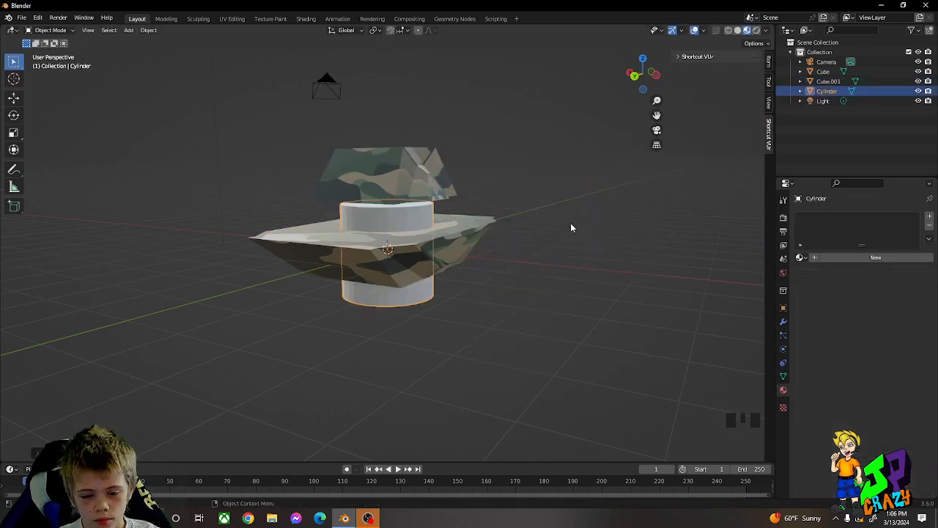
{"action": "key", "text": "s"}
{"action": "key", "text": "z"}
{"action": "left_click", "coordinate": [427, 255]}
Raise the disc about 0.7 mm along the Z axis onto the hull's deck and flatten it further along Z.
{"action": "key", "text": "g"}
{"action": "key", "text": "z"}
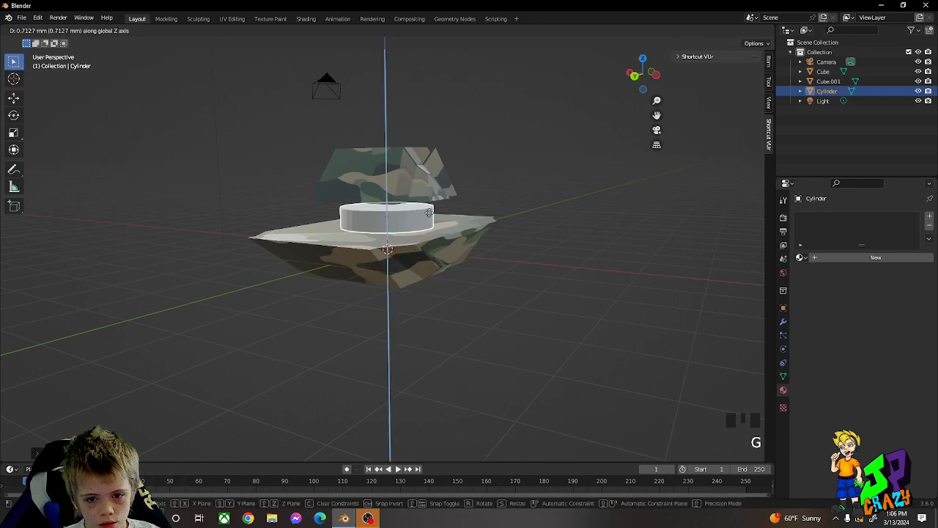
{"action": "left_click", "coordinate": [518, 226]}
{"action": "scroll", "coordinate": [518, 226], "scroll_direction": "up", "scroll_amount": 3}
{"action": "middle_click_drag", "start_coordinate": [517, 229], "coordinate": [512, 252]}
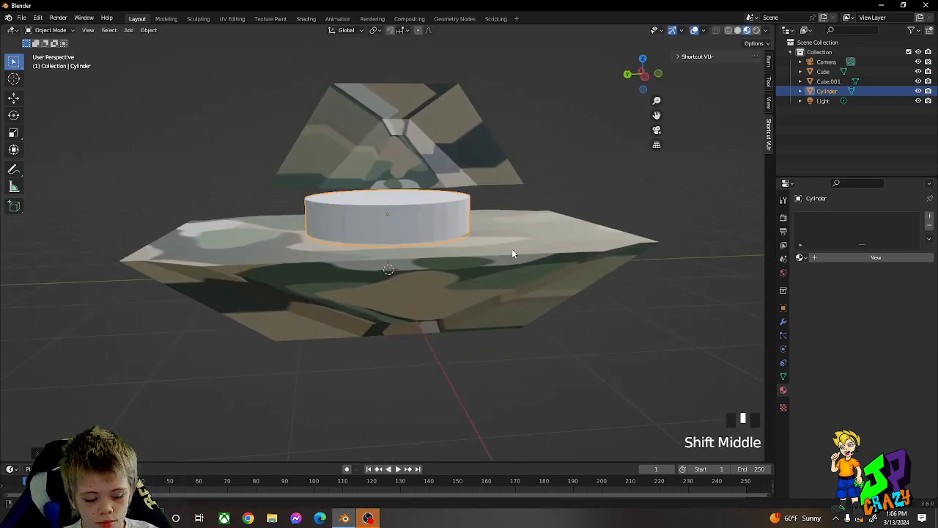
{"action": "key", "text": "s"}
{"action": "key", "text": "z"}
{"action": "left_click", "coordinate": [492, 232]}
Lower the disc slightly along the Z axis onto the deck and give it a level 3 Subdivision Surface.
{"action": "key", "text": "g"}
{"action": "key", "text": "z"}
{"action": "left_click", "coordinate": [451, 236]}
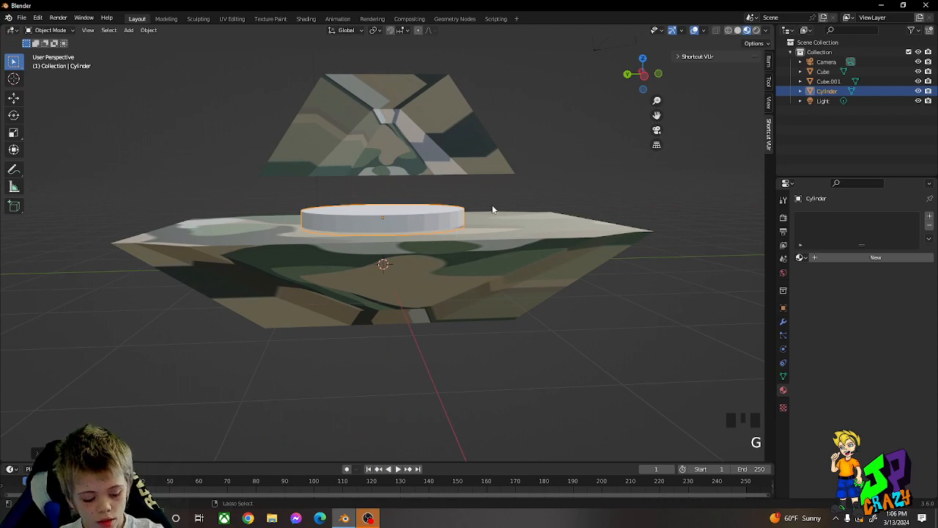
{"action": "key", "text": "ctrl+3"}
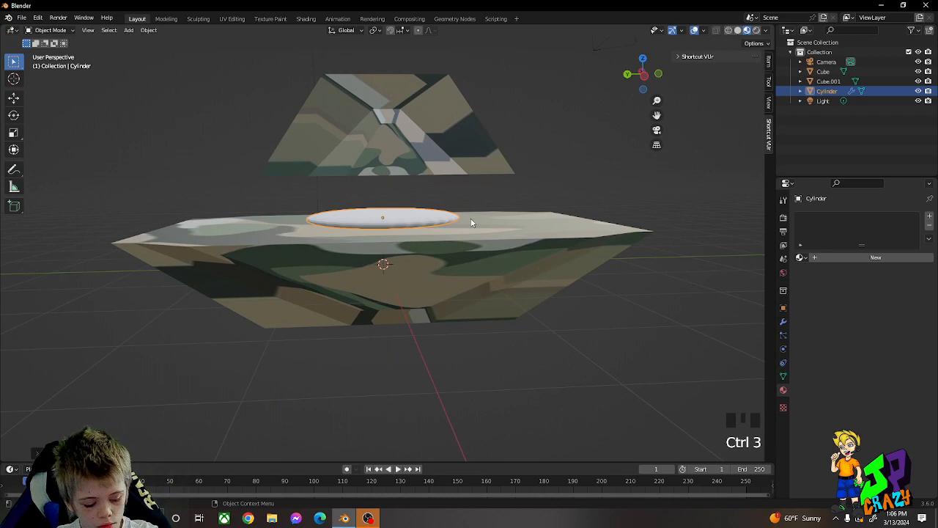
Raise the disc off the hull's deck to reach its underside and select its top and bottom faces in Edit Mode.
{"action": "key", "text": "Tab"}
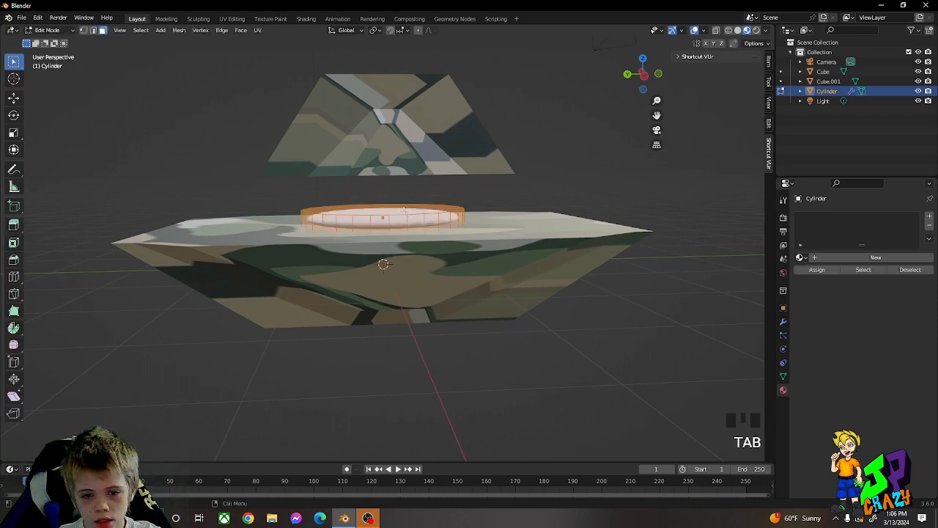
{"action": "mouse_move", "coordinate": [404, 214]}
{"action": "middle_mouse_down"}
{"action": "mouse_move", "coordinate": [403, 228]}
{"action": "mouse_move", "coordinate": [439, 231]}
{"action": "mouse_move", "coordinate": [437, 191]}
{"action": "mouse_move", "coordinate": [401, 202]}
{"action": "middle_mouse_up"}
{"action": "key", "text": "g"}
{"action": "key", "text": "Tab"}
{"action": "key", "text": "g"}
{"action": "left_click", "coordinate": [458, 202]}
{"action": "key", "text": "Tab"}
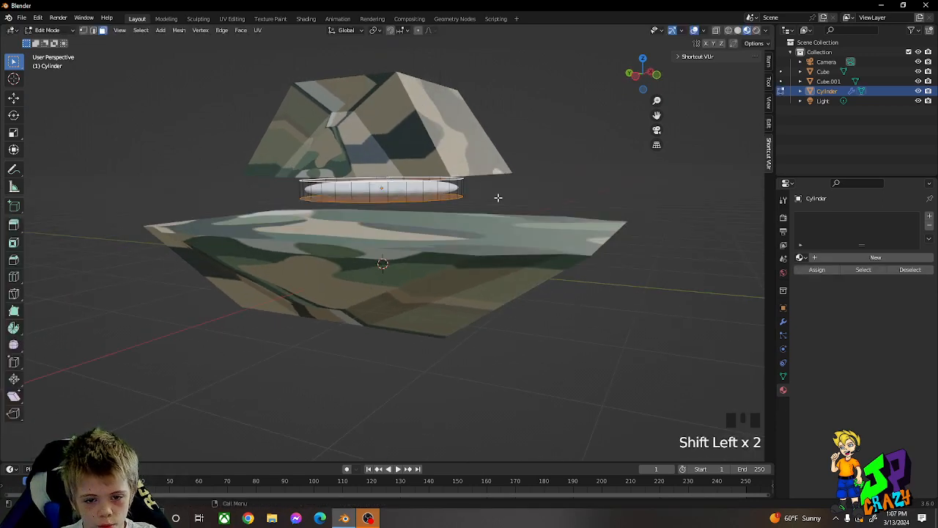
Lower the disc about 0.4 mm along the Z axis onto the hull's deck and lower the upper piece along Z over it.
{"action": "key", "text": "Tab"}
{"action": "key", "text": "g"}
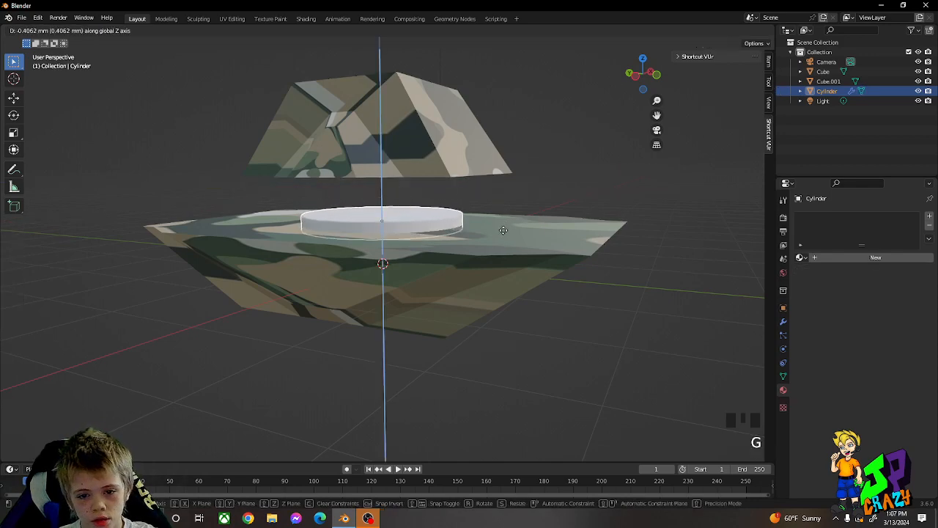
{"action": "left_click", "coordinate": [504, 230]}
{"action": "left_click", "coordinate": [449, 168]}
{"action": "key", "text": "g"}
{"action": "key", "text": "z"}
{"action": "left_click", "coordinate": [452, 213]}
Give the disc a new material with a dark grey base colour and a raised Metallic value.
{"action": "middle_click_drag", "start_coordinate": [452, 213], "coordinate": [777, 250]}
{"action": "left_click", "coordinate": [430, 219]}
{"action": "left_click", "coordinate": [813, 259]}
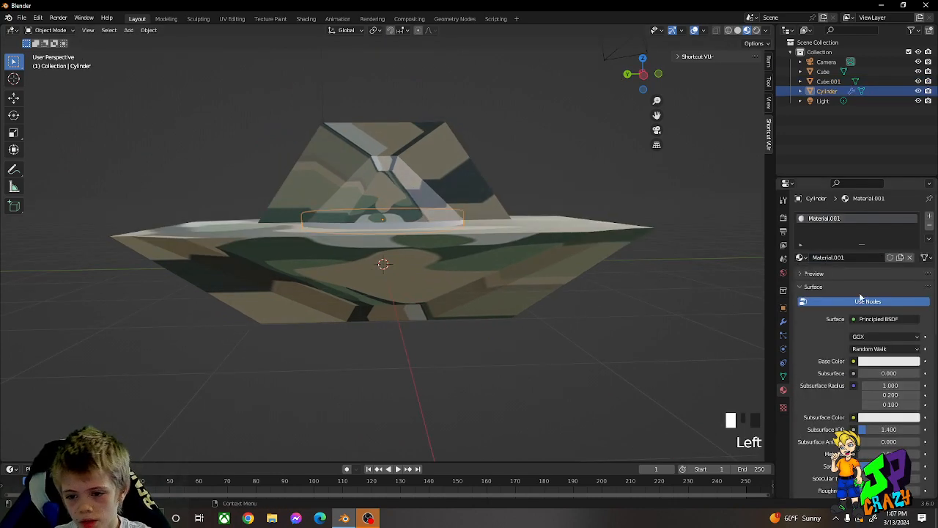
{"action": "left_click", "coordinate": [871, 361]}
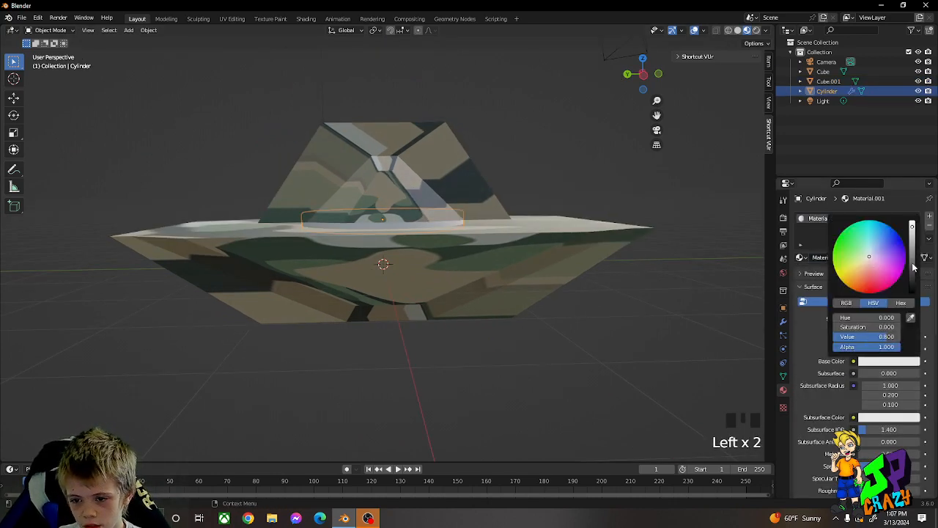
{"action": "left_click", "coordinate": [914, 267]}
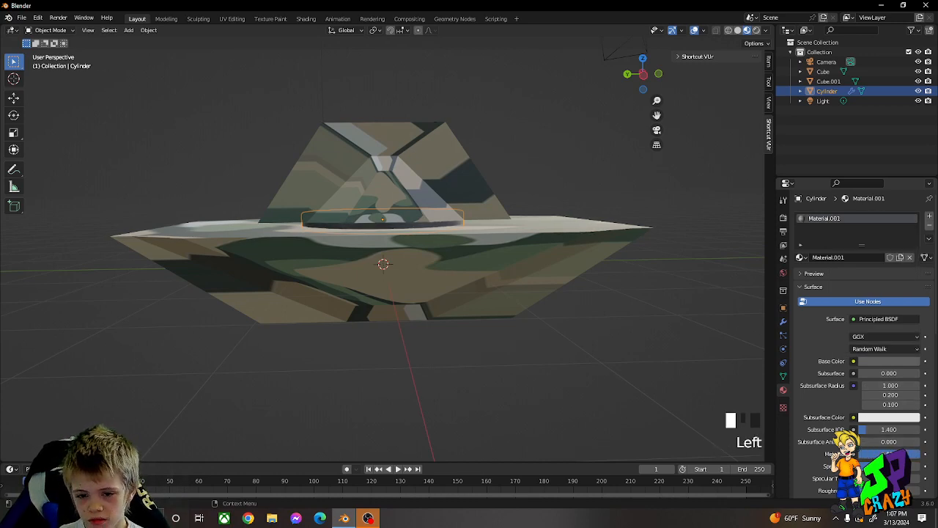
{"action": "middle_click_drag", "start_coordinate": [565, 336], "coordinate": [638, 362]}
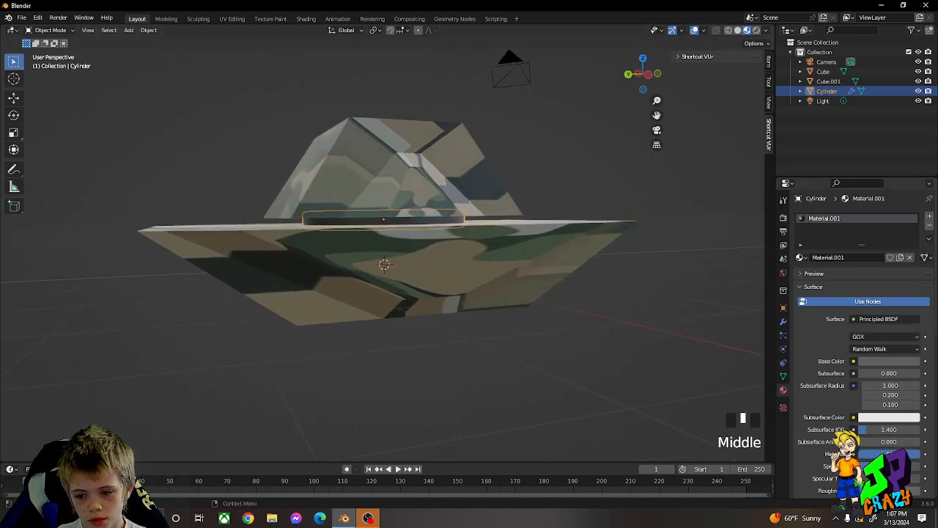
Add a second cylinder at the 3D cursor and rotate it 90° about the global X axis.
{"action": "middle_click_drag", "start_coordinate": [511, 272], "coordinate": [474, 174]}
{"action": "left_click", "coordinate": [474, 174]}
{"action": "scroll", "coordinate": [506, 179], "scroll_direction": "down", "scroll_amount": 3}
{"action": "left_click", "coordinate": [576, 184]}
{"action": "key", "text": "shift+a"}
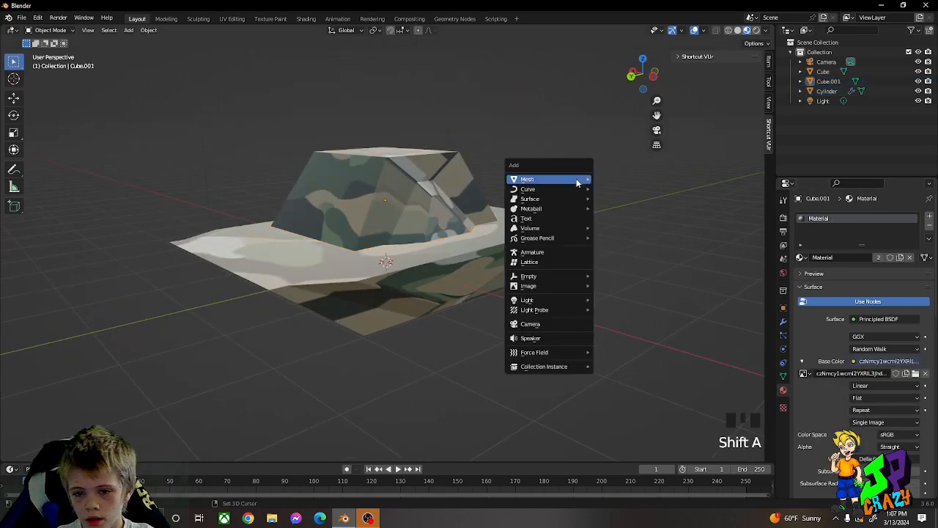
{"action": "mouse_move", "coordinate": [579, 179]}
{"action": "left_click", "coordinate": [618, 229]}
{"action": "middle_click_drag", "start_coordinate": [618, 229], "coordinate": [480, 224]}
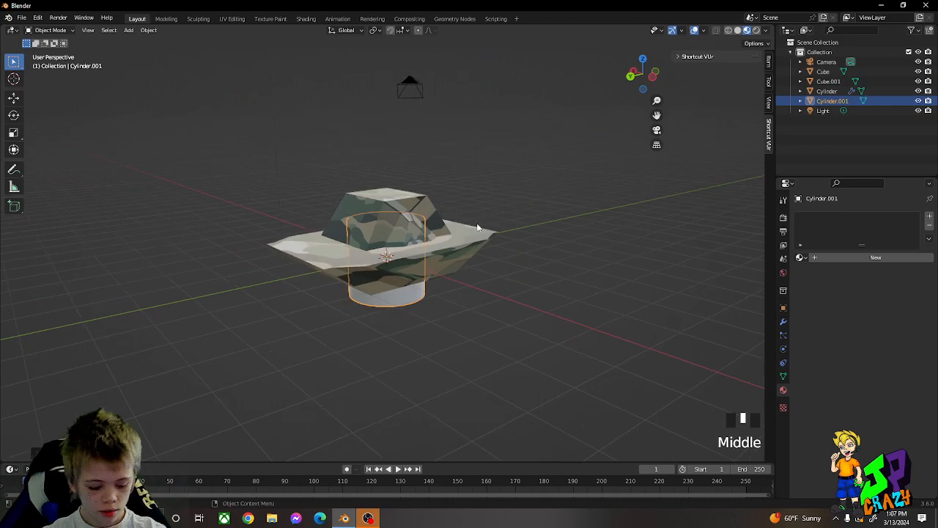
{"action": "key", "text": "r"}
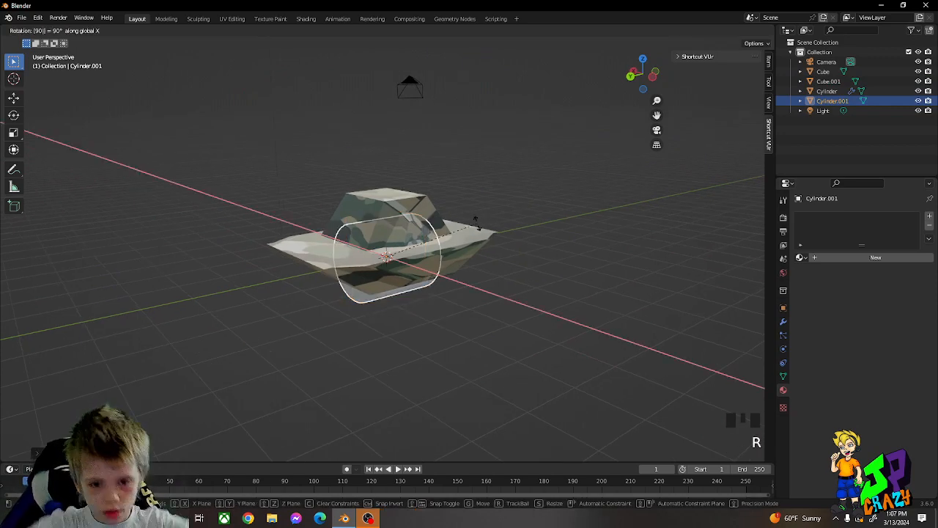
{"action": "left_click", "coordinate": [475, 213]}
Move the new cylinder up beside the upper piece and scale it down to gun-barrel thickness.
{"action": "middle_click_drag", "start_coordinate": [475, 203], "coordinate": [467, 185]}
{"action": "key", "text": "g"}
{"action": "middle_click_drag", "start_coordinate": [467, 183], "coordinate": [436, 154]}
{"action": "left_click", "coordinate": [461, 145]}
{"action": "key", "text": "g"}
{"action": "left_click", "coordinate": [370, 164]}
{"action": "key", "text": "s"}
{"action": "left_click", "coordinate": [354, 205]}
Position the small cylinder against the front of the upper piece as the base of the barrel.
{"action": "middle_click_drag", "start_coordinate": [354, 205], "coordinate": [334, 210]}
{"action": "key", "text": "g"}
{"action": "middle_click_drag", "start_coordinate": [337, 209], "coordinate": [396, 240]}
{"action": "left_click", "coordinate": [369, 206]}
{"action": "scroll", "coordinate": [370, 206], "scroll_direction": "up", "scroll_amount": 3}
{"action": "key", "text": "g"}
{"action": "left_click", "coordinate": [352, 202]}
Extrude the cylinder's outer end face and scale and shift it to form the first stepped barrel section.
{"action": "key", "text": "Tab"}
{"action": "left_click", "coordinate": [298, 204]}
{"action": "key", "text": "e"}
{"action": "left_click", "coordinate": [330, 209]}
{"action": "key", "text": "s"}
{"action": "left_click", "coordinate": [308, 211]}
{"action": "key", "text": "g"}
{"action": "left_click", "coordinate": [359, 210]}
{"action": "key", "text": "s"}
{"action": "left_click", "coordinate": [374, 210]}
Extrude two further barrel sections outward and narrow and reposition the end face.
{"action": "key", "text": "e"}
{"action": "left_click", "coordinate": [287, 221]}
{"action": "scroll", "coordinate": [323, 219], "scroll_direction": "down", "scroll_amount": 2}
{"action": "key", "text": "e"}
{"action": "left_click", "coordinate": [328, 222]}
{"action": "key", "text": "s"}
{"action": "left_click", "coordinate": [317, 224]}
{"action": "key", "text": "g"}
{"action": "left_click", "coordinate": [362, 218]}
Continue the barrel with more extruded and scaled sections, ending in a long muzzle section.
{"action": "key", "text": "e"}
{"action": "left_click", "coordinate": [332, 221]}
{"action": "key", "text": "s"}
{"action": "left_click", "coordinate": [363, 220]}
{"action": "key", "text": "e"}
{"action": "left_click", "coordinate": [352, 225]}
{"action": "key", "text": "s"}
{"action": "left_click", "coordinate": [362, 228]}
{"action": "key", "text": "e"}
{"action": "left_click", "coordinate": [295, 234]}
Hollow out the muzzle by scaling its end face inward, extruding it back along the barrel, and deleting the inner end face.
{"action": "key", "text": "e"}
{"action": "left_click", "coordinate": [377, 245]}
{"action": "key", "text": "s"}
{"action": "left_click", "coordinate": [374, 258]}
{"action": "key", "text": "g"}
{"action": "left_click", "coordinate": [393, 247]}
{"action": "key", "text": "e"}
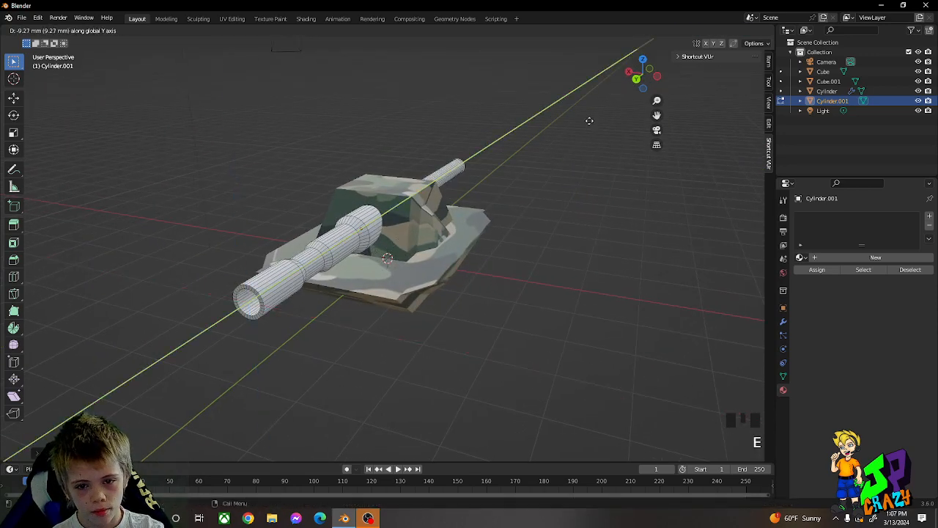
{"action": "middle_click_drag", "start_coordinate": [499, 166], "coordinate": [541, 140]}
{"action": "key", "text": "Delete"}
{"action": "left_click", "coordinate": [419, 197]}
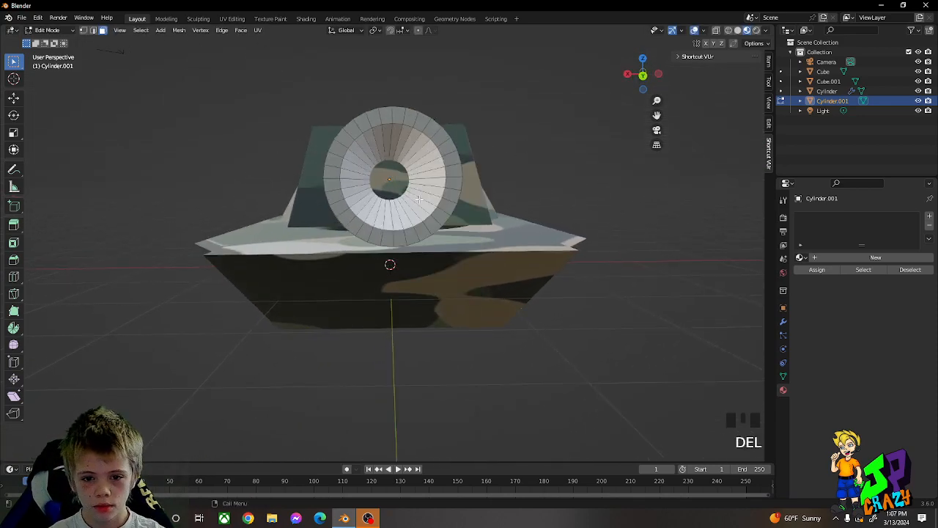
Give the barrel a level 3 Subdivision Surface in Object Mode.
{"action": "key", "text": "Tab"}
{"action": "middle_click_drag", "start_coordinate": [378, 180], "coordinate": [377, 217]}
{"action": "key", "text": "ctrl+3"}
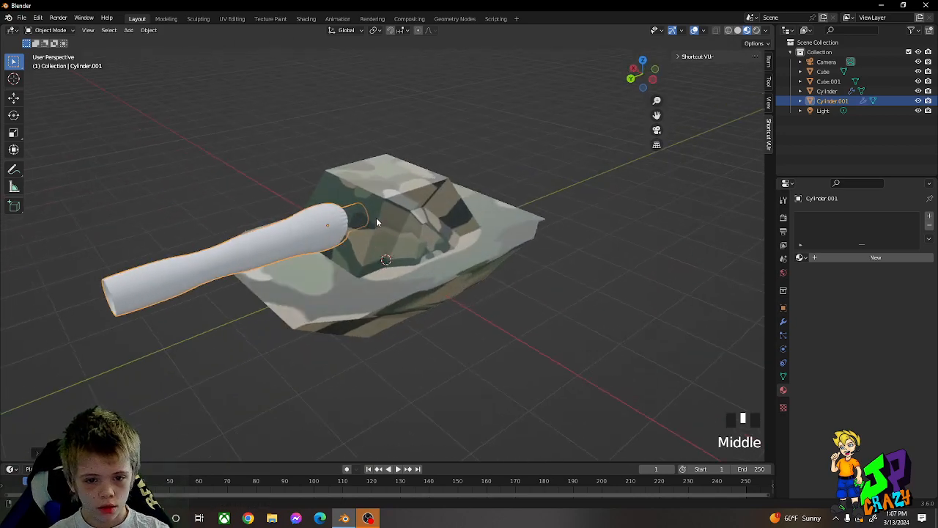
Extrude the barrel's rear end face in place at the upper piece to sharpen its smoothed end.
{"action": "key", "text": "Tab"}
{"action": "scroll", "coordinate": [327, 197], "scroll_direction": "up", "scroll_amount": 3}
{"action": "middle_click_drag", "start_coordinate": [274, 143], "coordinate": [307, 160]}
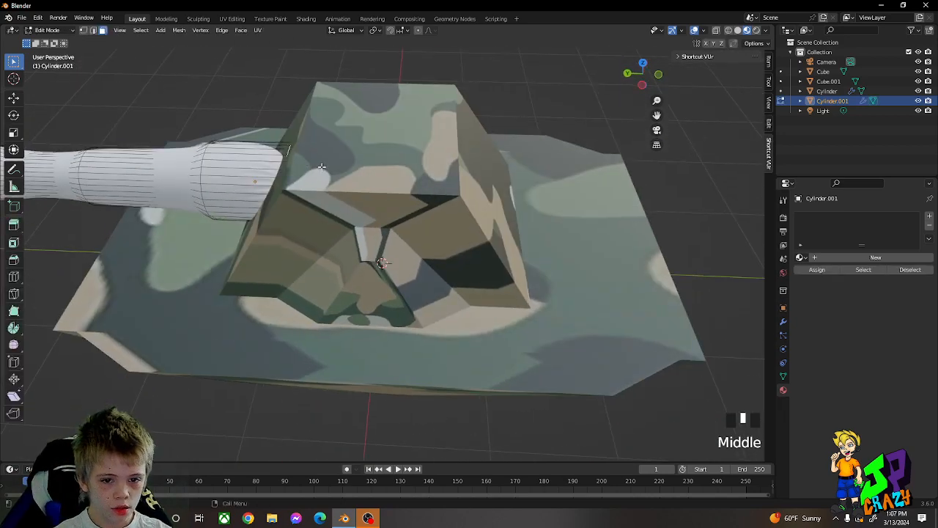
{"action": "key", "text": "e"}
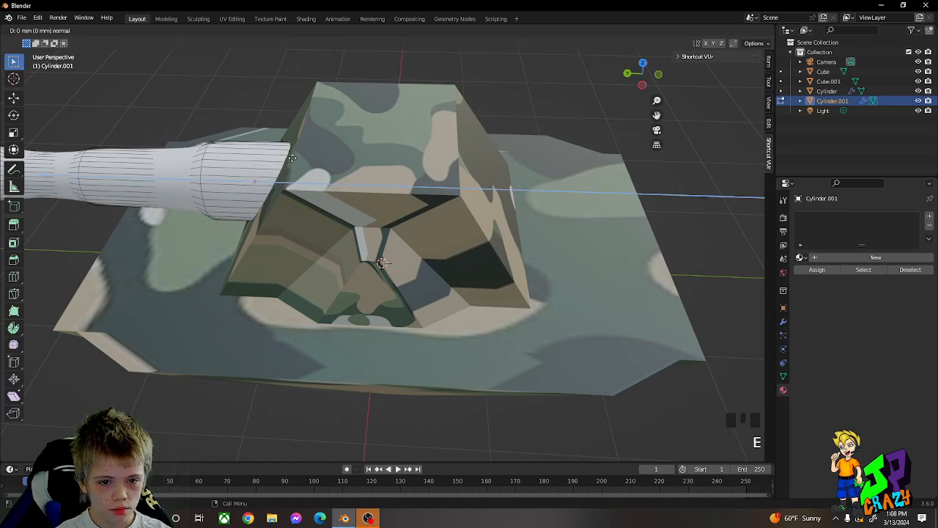
{"action": "scroll", "coordinate": [297, 162], "scroll_direction": "down", "scroll_amount": 4}
{"action": "middle_click_drag", "start_coordinate": [322, 166], "coordinate": [391, 132]}
{"action": "key", "text": "Tab"}
{"action": "key", "text": "Tab"}
Select the ring of faces around the muzzle opening and extrude it to sharpen the barrel's front rim.
{"action": "middle_click_drag", "start_coordinate": [388, 236], "coordinate": [434, 214]}
{"action": "scroll", "coordinate": [311, 251], "scroll_direction": "up", "scroll_amount": 2}
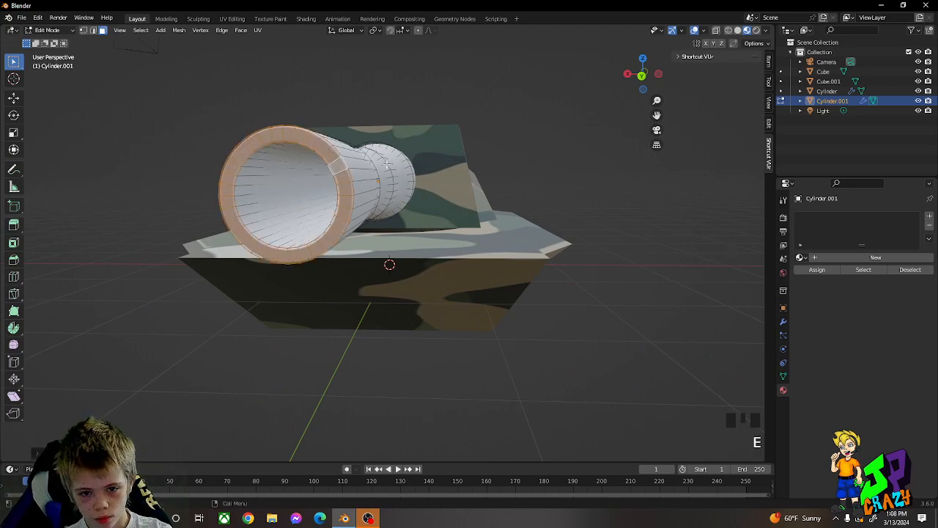
{"action": "key", "text": "Tab"}
{"action": "middle_click_drag", "start_coordinate": [338, 176], "coordinate": [394, 194]}
{"action": "key", "text": "Tab"}
{"action": "key", "text": "Tab"}
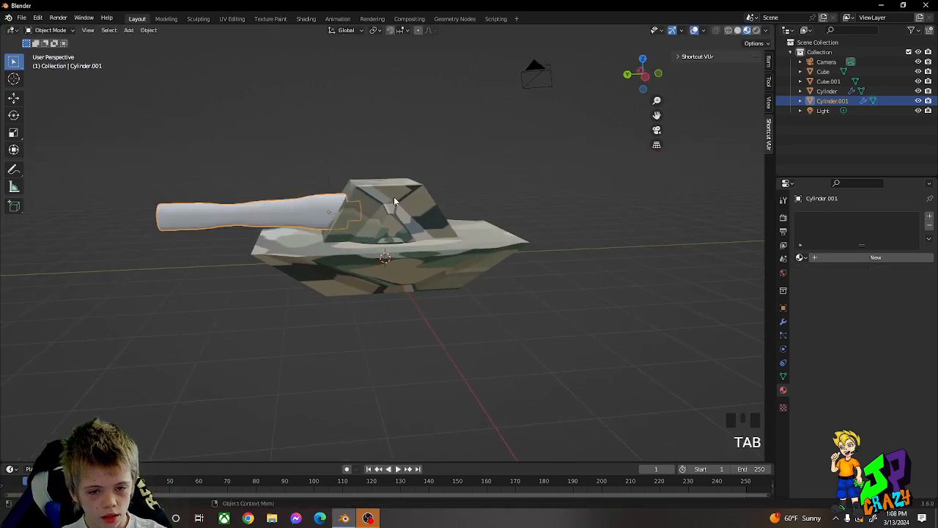
Shift the whole barrel mesh outward along Y from its origin and move the barrel object about 0.6 mm back along Y.
{"action": "scroll", "coordinate": [394, 196], "scroll_direction": "down", "scroll_amount": 1}
{"action": "scroll", "coordinate": [394, 196], "scroll_direction": "up", "scroll_amount": 1}
{"action": "key", "text": "Tab"}
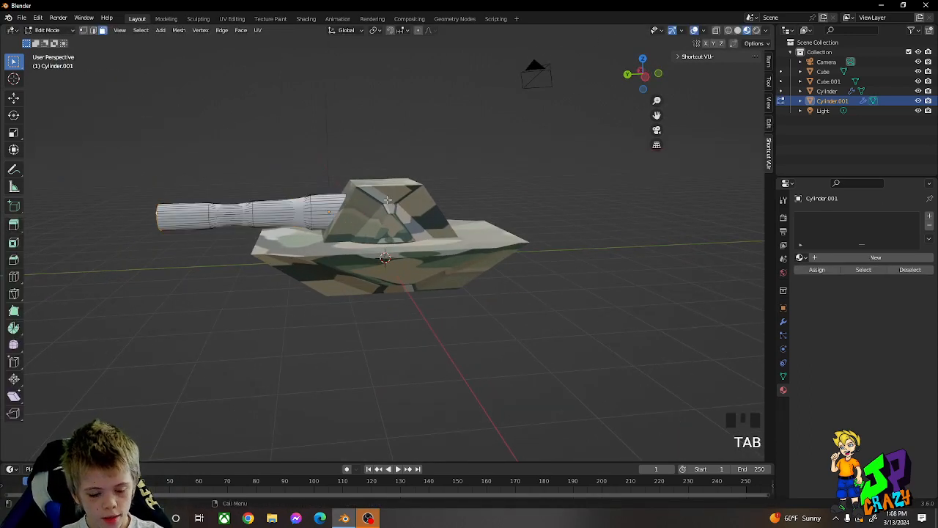
{"action": "key", "text": "y"}
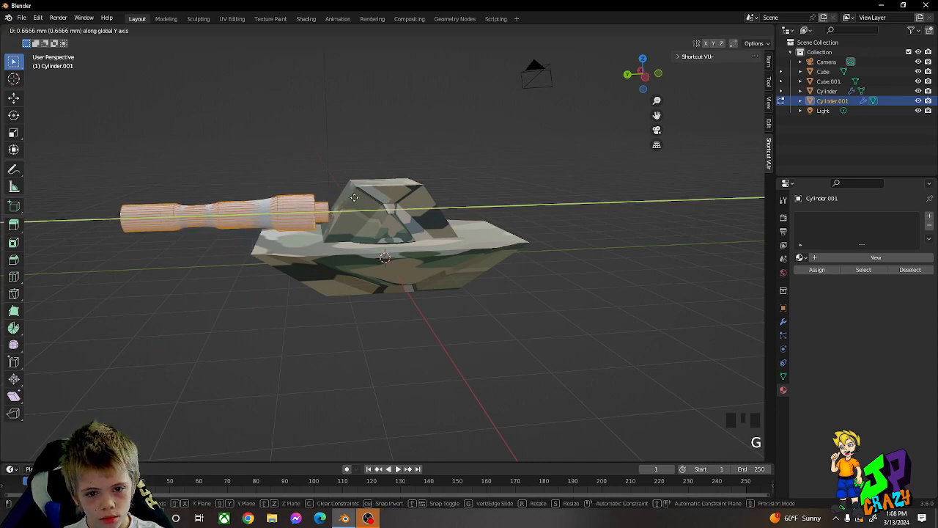
{"action": "left_click", "coordinate": [360, 198]}
{"action": "key", "text": "Tab"}
{"action": "key", "text": "g"}
{"action": "key", "text": "y"}
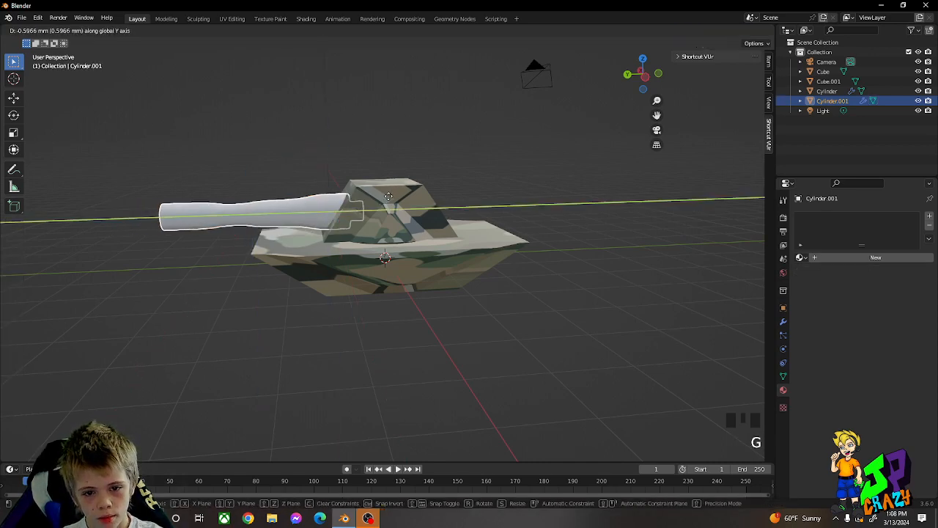
Try tilting the barrel about the X axis and swivelling it about the Z axis.
{"action": "key", "text": "r"}
{"action": "key", "text": "x"}
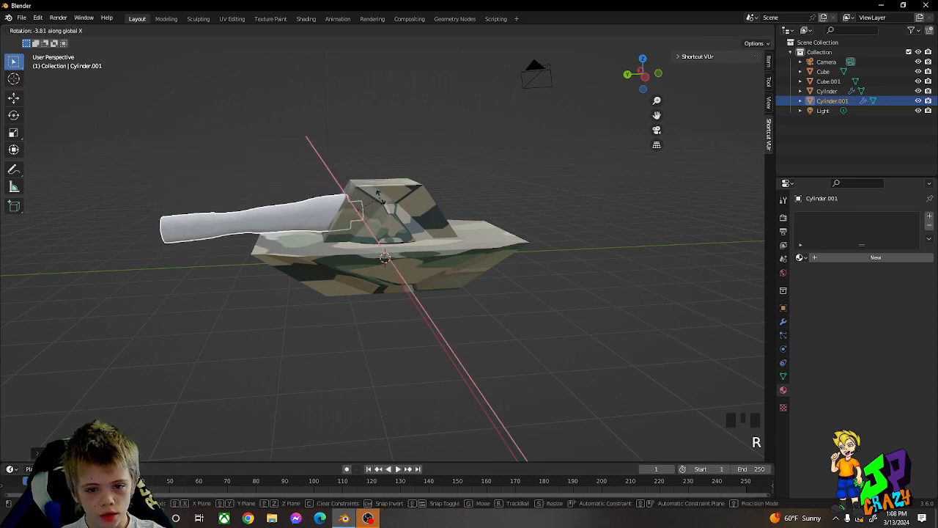
{"action": "left_click", "coordinate": [381, 196]}
{"action": "middle_click_drag", "start_coordinate": [381, 196], "coordinate": [405, 220]}
{"action": "key", "text": "r"}
{"action": "key", "text": "z"}
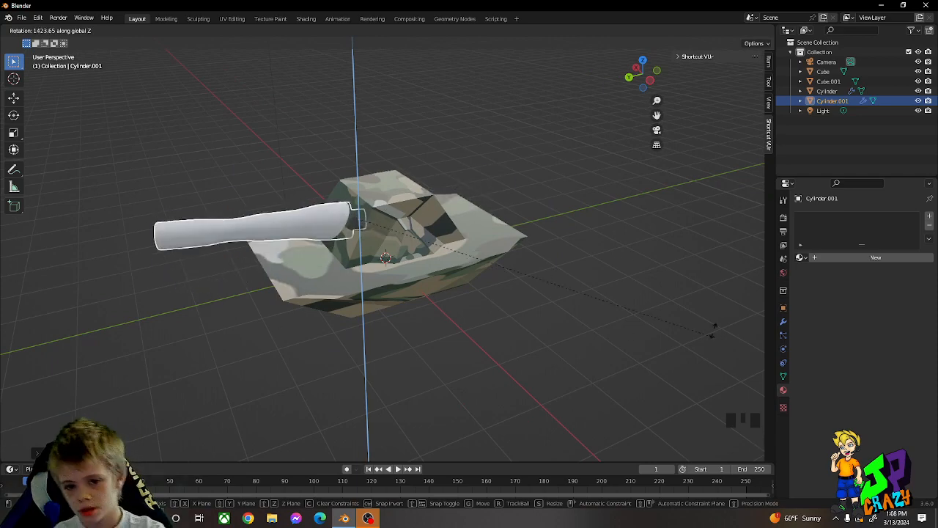
{"action": "left_click", "coordinate": [341, 259]}
Assign the existing camouflage material "Material" to the barrel.
{"action": "middle_click_drag", "start_coordinate": [341, 259], "coordinate": [722, 245]}
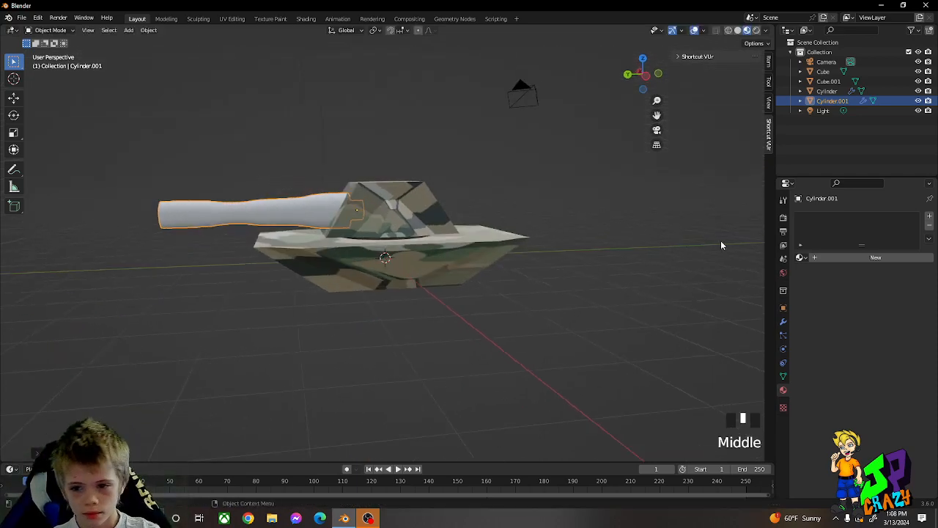
{"action": "left_click", "coordinate": [800, 258]}
{"action": "left_click", "coordinate": [806, 273]}
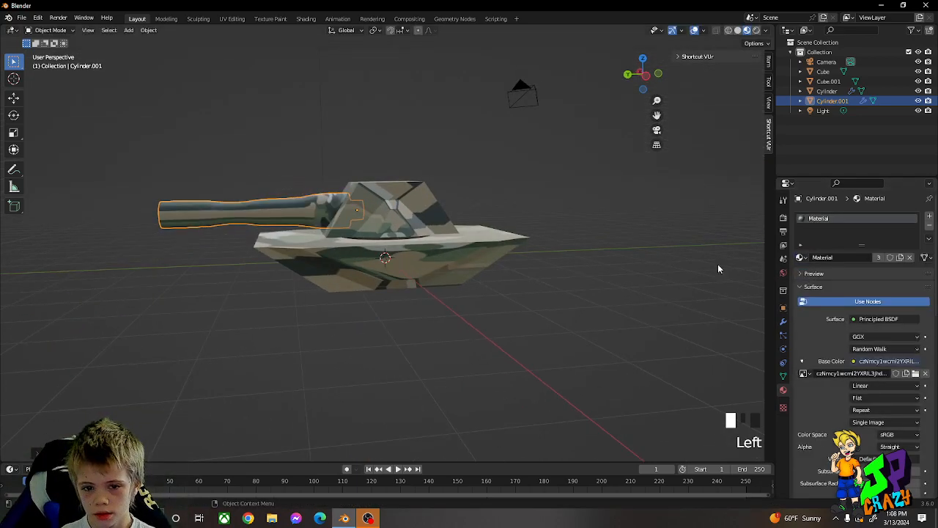
{"action": "middle_click_drag", "start_coordinate": [716, 266], "coordinate": [764, 267]}
{"action": "middle_click_drag", "start_coordinate": [623, 242], "coordinate": [534, 212]}
Select the upper piece together with the barrel and try rotating both about the Z axis.
{"action": "middle_click_drag", "start_coordinate": [533, 213], "coordinate": [469, 208]}
{"action": "left_click", "coordinate": [384, 216], "text": "shift"}
{"action": "middle_click_drag", "start_coordinate": [413, 220], "coordinate": [544, 259], "text": "shift"}
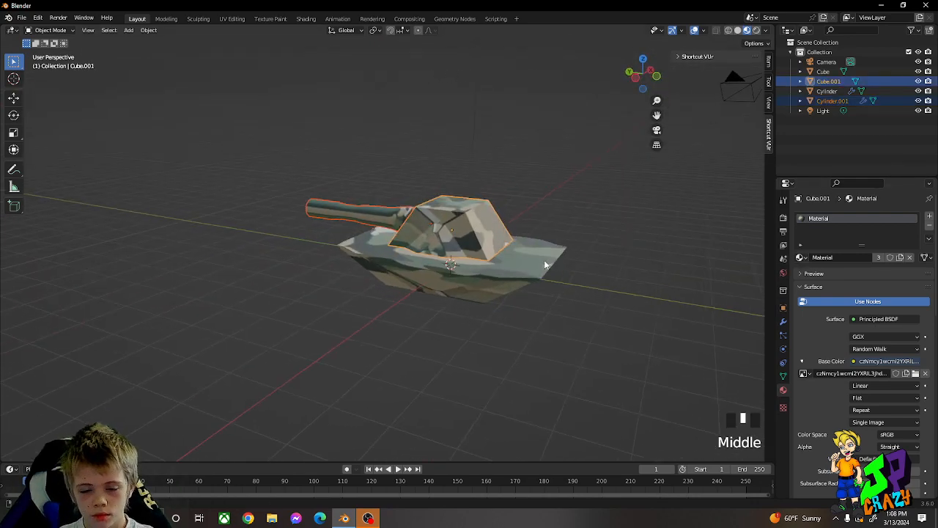
{"action": "key", "text": "r"}
{"action": "key", "text": "z"}
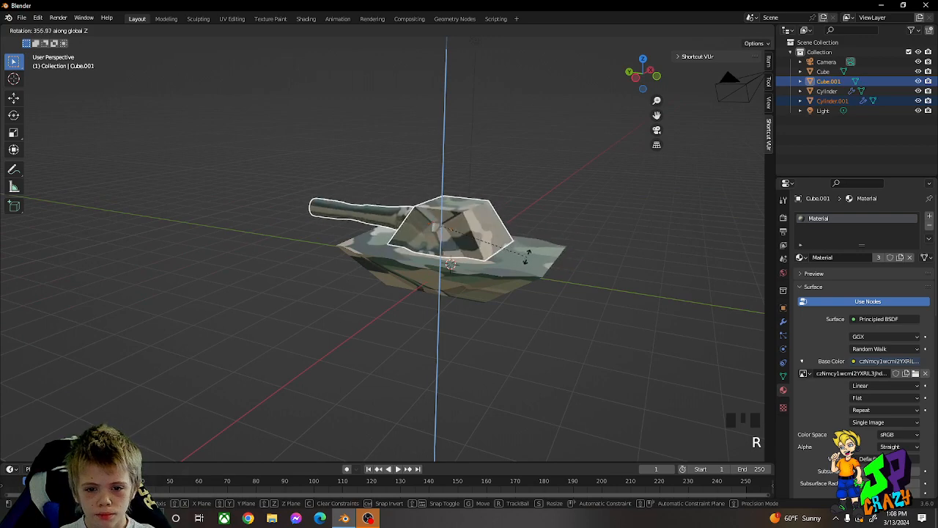
{"action": "key", "text": "r"}
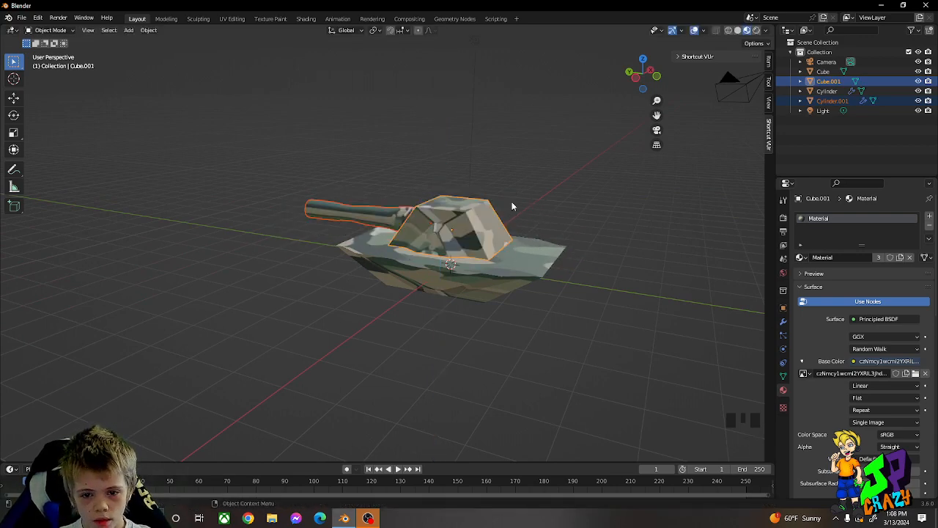
Try rotating the upper piece and barrel about the X axis and moving them away from the hull.
{"action": "left_click", "coordinate": [495, 174]}
{"action": "key", "text": "r"}
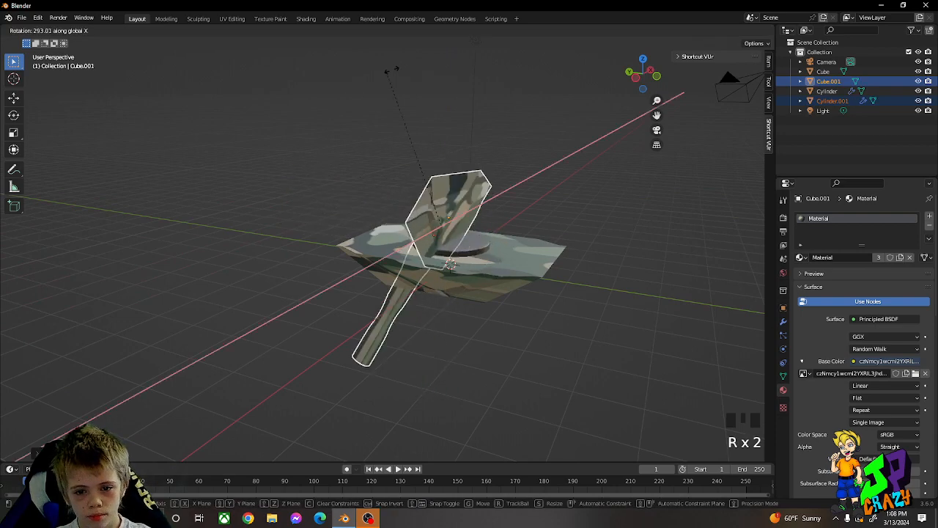
{"action": "left_click", "coordinate": [566, 243]}
{"action": "key", "text": "g"}
{"action": "left_click", "coordinate": [258, 390]}
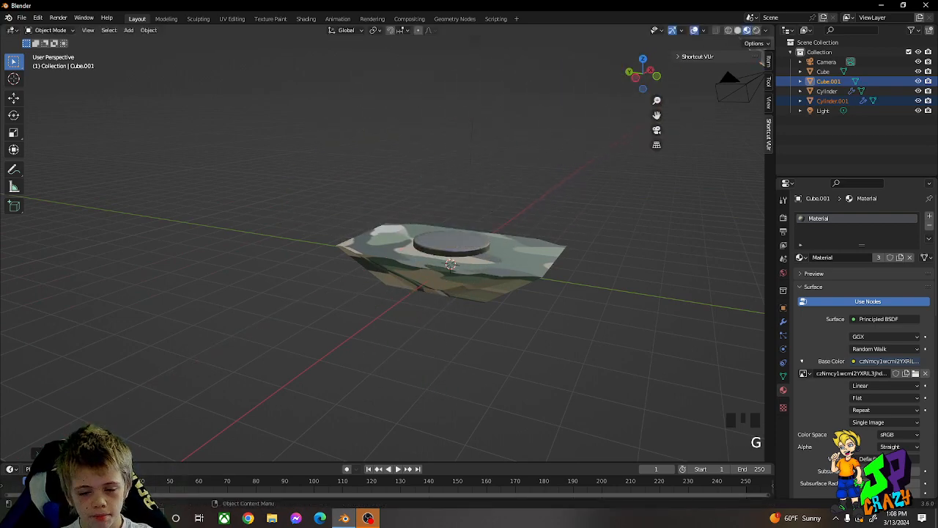
Undo the last rotation and move of the upper piece and barrel.
{"action": "key", "text": "ctrl+z"}
{"action": "key", "text": "ctrl+z"}
{"action": "key", "text": "ctrl+z"}
{"action": "key", "text": "ctrl+z"}
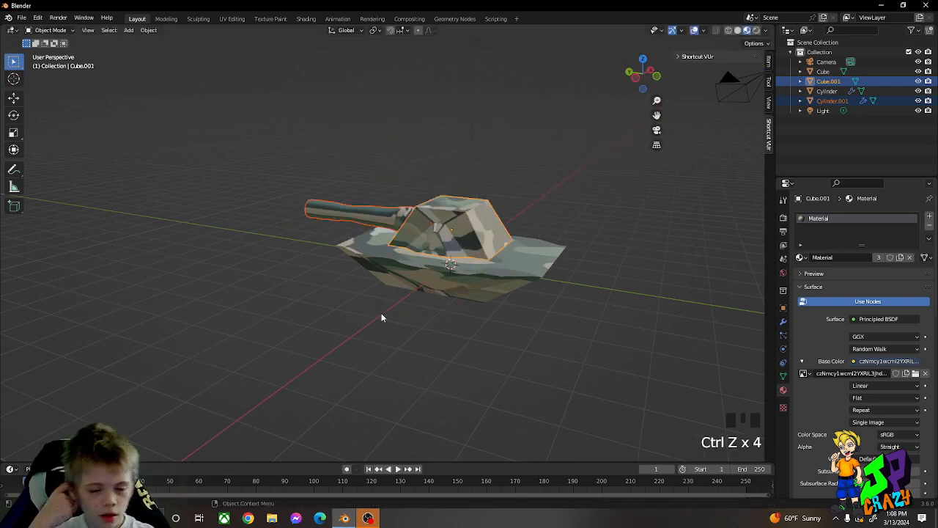
Deselect the upper piece and barrel and add another cylinder at the 3D cursor.
{"action": "left_click", "coordinate": [558, 188]}
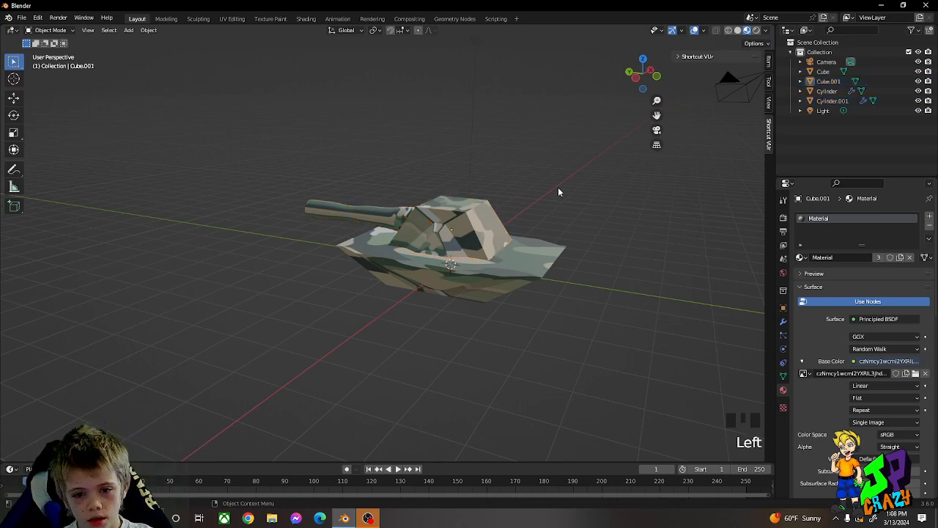
{"action": "key", "text": "shift+a"}
{"action": "mouse_move", "coordinate": [525, 191]}
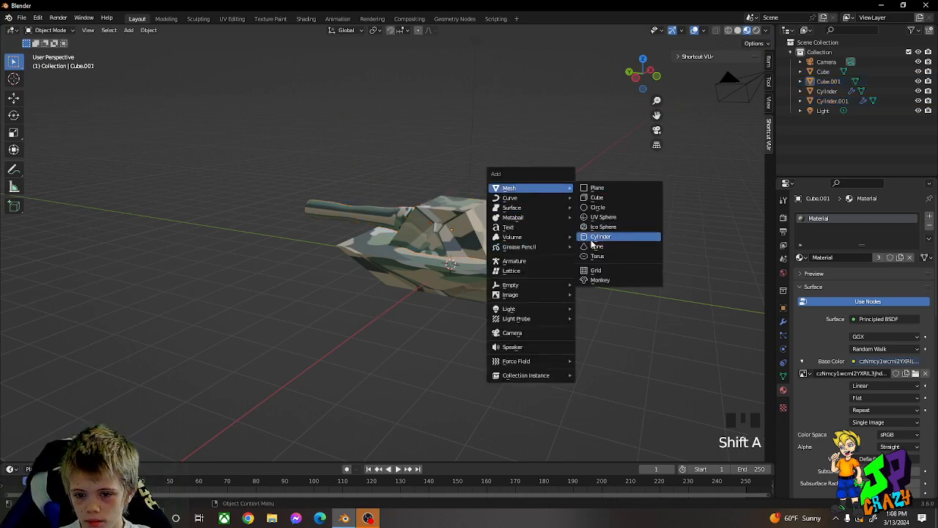
{"action": "left_click", "coordinate": [591, 236]}
{"action": "key", "text": "r"}
{"action": "key", "text": "x"}
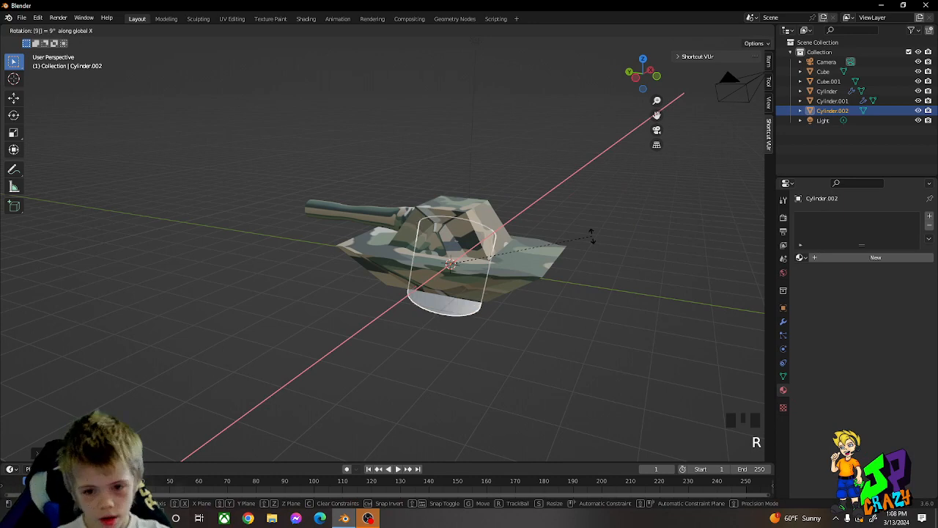
{"action": "right_click", "coordinate": [626, 207]}
{"action": "key", "text": "r"}
{"action": "key", "text": "z"}
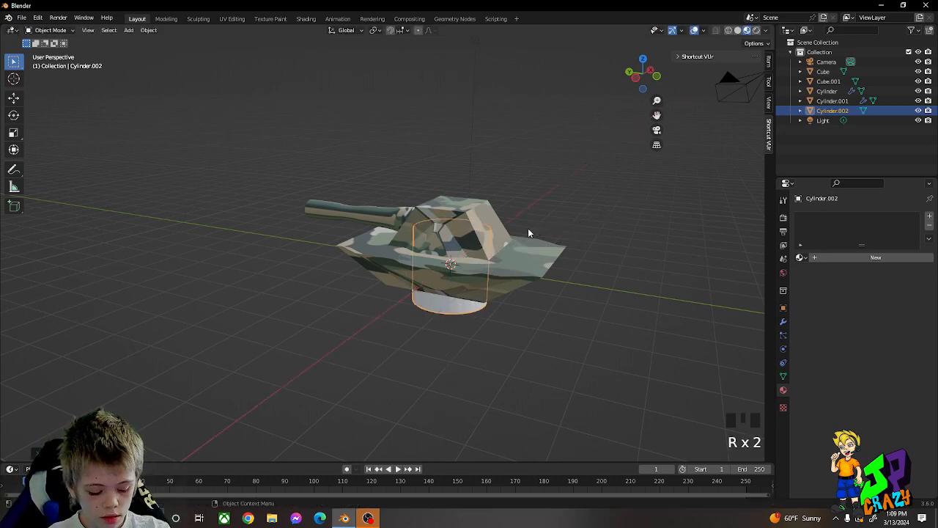
{"action": "key", "text": "r"}
{"action": "key", "text": "r"}
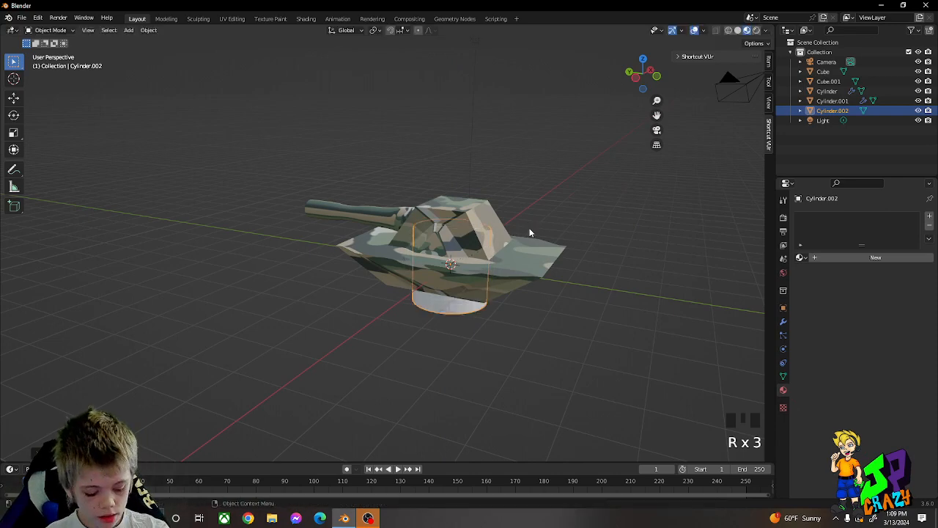
{"action": "key", "text": "z"}
{"action": "left_click", "coordinate": [549, 255]}
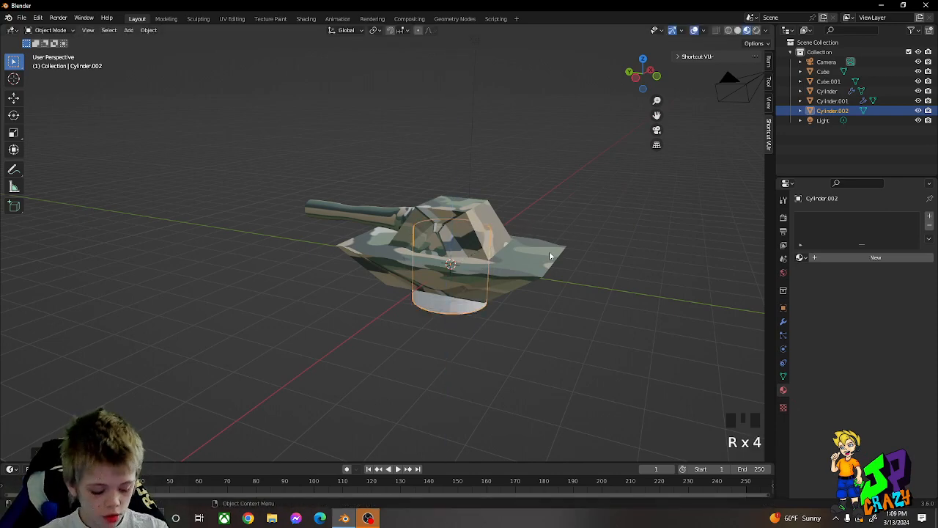
Rotate the new cylinder 90° about the Y axis and flatten it along X into a thin disc.
{"action": "type", "text": "y9"}
{"action": "left_click", "coordinate": [549, 251]}
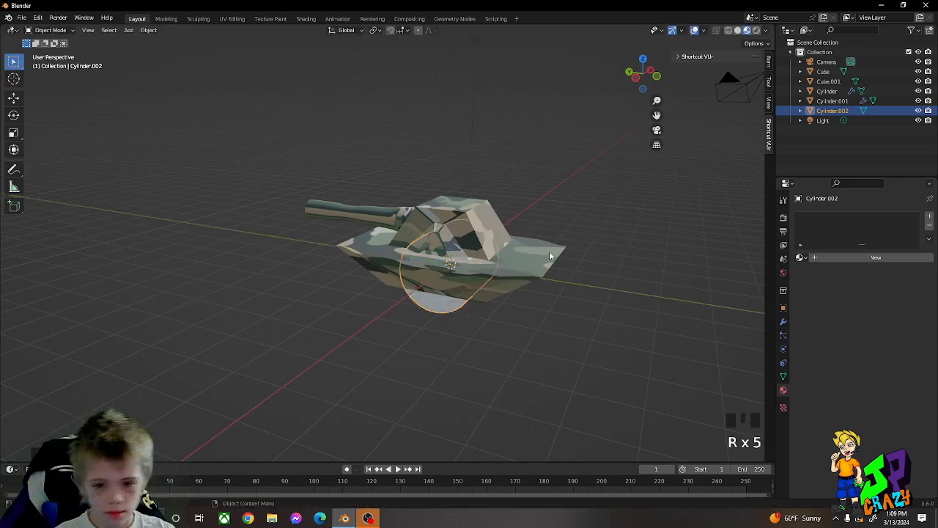
{"action": "middle_click_drag", "start_coordinate": [549, 250], "coordinate": [530, 261]}
{"action": "key", "text": "s"}
{"action": "key", "text": "x"}
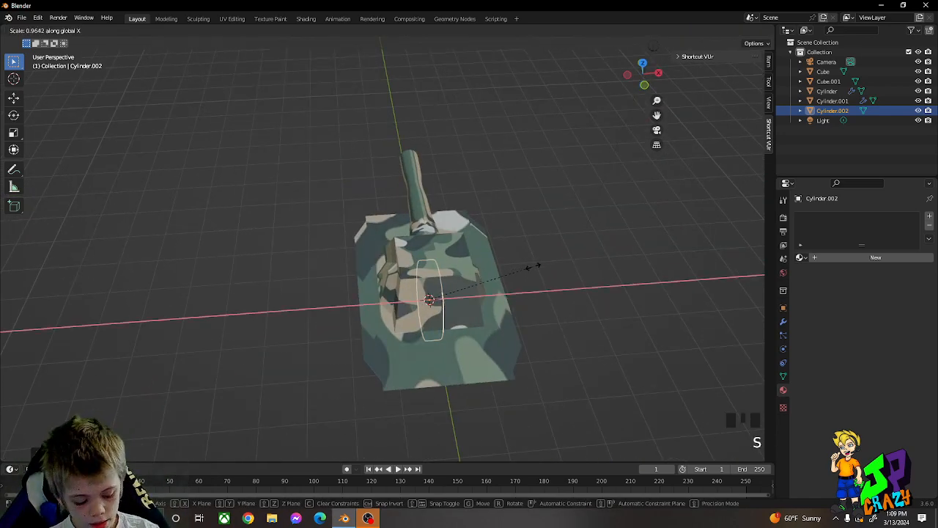
{"action": "left_click", "coordinate": [526, 273]}
Move the disc about 2 mm in the negative X direction beside the hull and lower it along Z.
{"action": "key", "text": "g"}
{"action": "key", "text": "x"}
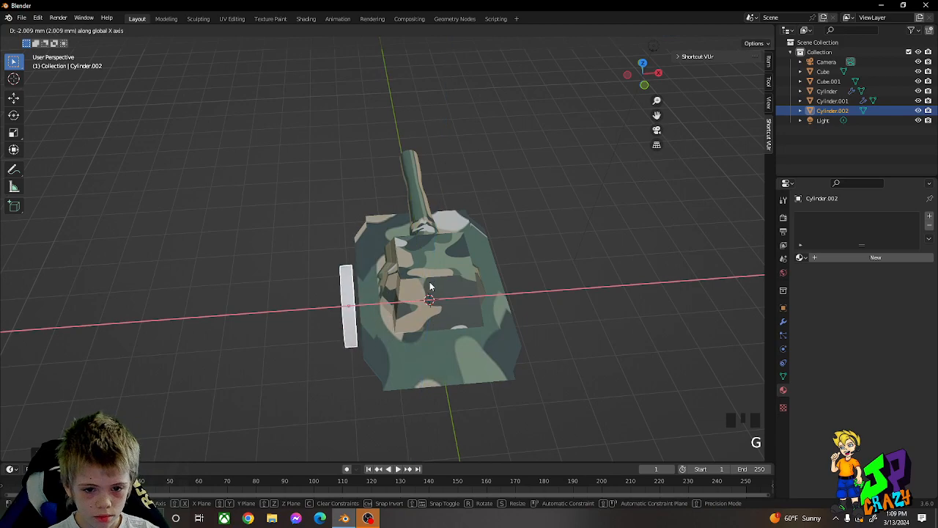
{"action": "left_click", "coordinate": [430, 284]}
{"action": "middle_click_drag", "start_coordinate": [430, 285], "coordinate": [511, 212]}
{"action": "scroll", "coordinate": [511, 214], "scroll_direction": "up", "scroll_amount": 3}
{"action": "key", "text": "g"}
{"action": "key", "text": "z"}
{"action": "left_click", "coordinate": [525, 277]}
{"action": "middle_click_drag", "start_coordinate": [525, 278], "coordinate": [503, 287]}
Resize the disc to wheel size and make it thinner along the X axis.
{"action": "key", "text": "s"}
{"action": "left_click", "coordinate": [391, 308]}
{"action": "key", "text": "s"}
{"action": "key", "text": "x"}
{"action": "left_click", "coordinate": [347, 325]}
{"action": "middle_click_drag", "start_coordinate": [347, 325], "coordinate": [443, 317]}
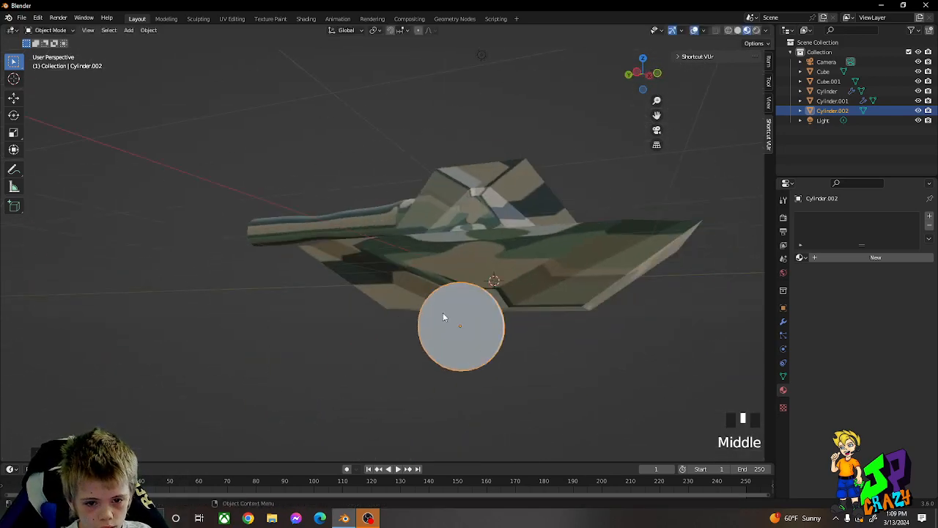
{"action": "key", "text": "s"}
{"action": "left_click", "coordinate": [472, 311]}
Move the wheel along Y toward the hull's front and place a duplicate about 1.5 mm behind it along Y.
{"action": "scroll", "coordinate": [521, 314], "scroll_direction": "down", "scroll_amount": 4}
{"action": "mouse_move", "coordinate": [521, 314]}
{"action": "middle_mouse_down"}
{"action": "mouse_move", "coordinate": [494, 332]}
{"action": "mouse_move", "coordinate": [509, 328]}
{"action": "middle_mouse_up"}
{"action": "scroll", "coordinate": [492, 330], "scroll_direction": "up", "scroll_amount": 1}
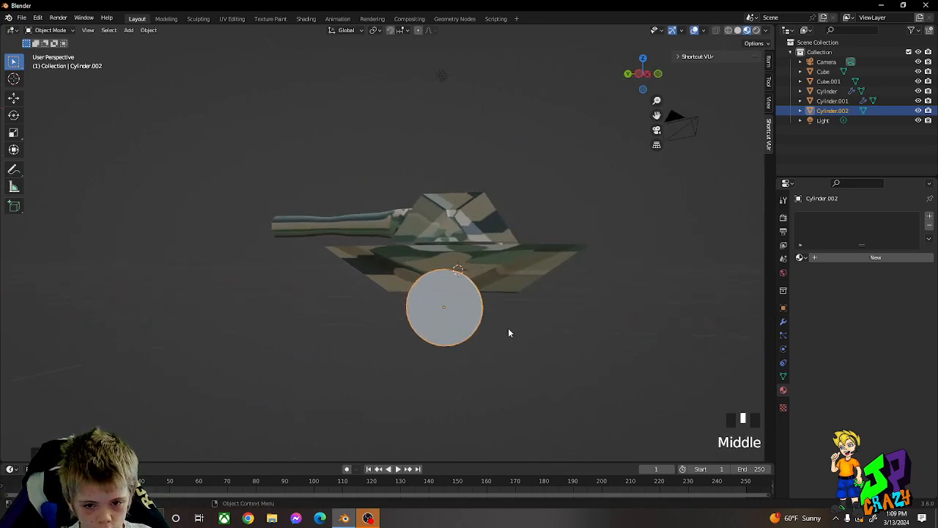
{"action": "key", "text": "g"}
{"action": "key", "text": "y"}
{"action": "left_click", "coordinate": [465, 328]}
{"action": "key", "text": "shift+d"}
{"action": "key", "text": "y"}
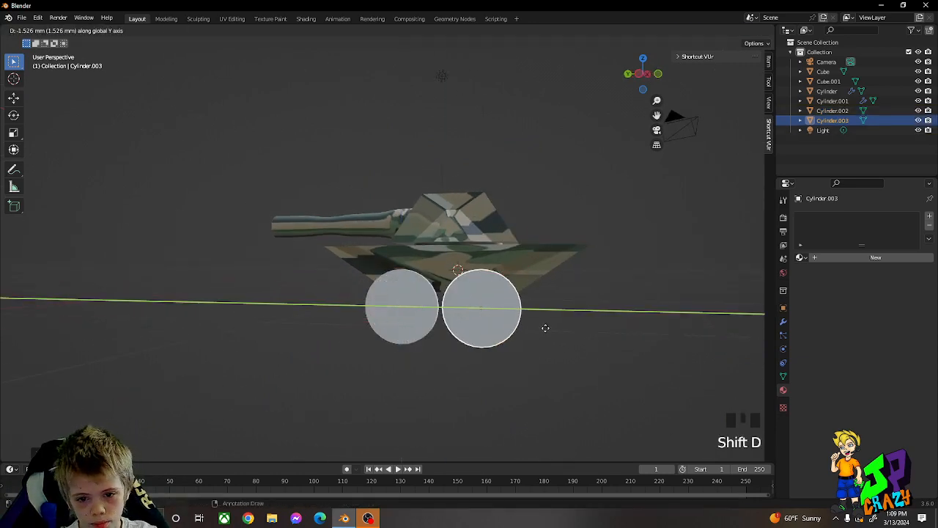
{"action": "left_click", "coordinate": [545, 328]}
Apply level 3 subdivision to both wheels.
{"action": "middle_click_drag", "start_coordinate": [545, 325], "coordinate": [665, 307]}
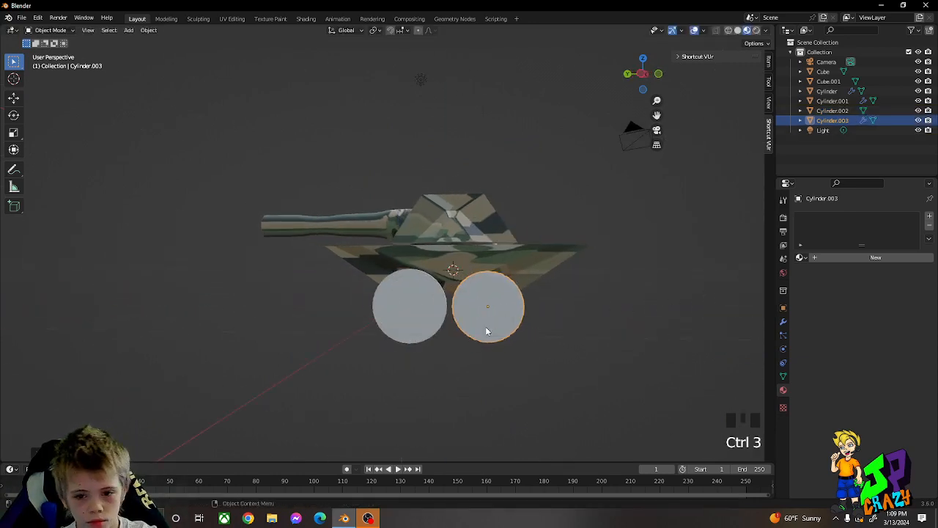
{"action": "left_click", "coordinate": [400, 304]}
{"action": "key", "text": "ctrl+3"}
{"action": "middle_click_drag", "start_coordinate": [479, 305], "coordinate": [341, 309]}
{"action": "key", "text": "Tab"}
{"action": "scroll", "coordinate": [342, 309], "scroll_direction": "up", "scroll_amount": 4}
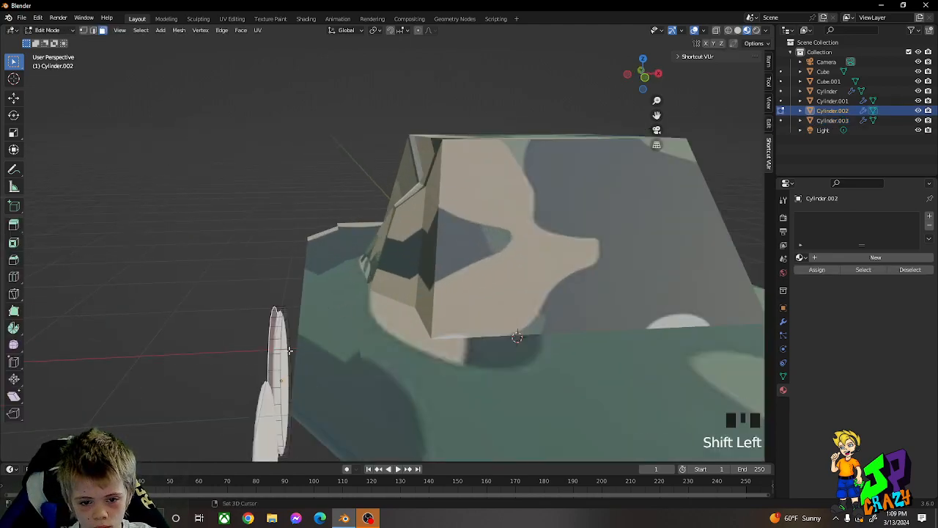
{"action": "scroll", "coordinate": [294, 354], "scroll_direction": "down", "scroll_amount": 4}
{"action": "middle_click_drag", "start_coordinate": [293, 354], "coordinate": [454, 329]}
{"action": "key", "text": "Tab"}
{"action": "left_click", "coordinate": [570, 352]}
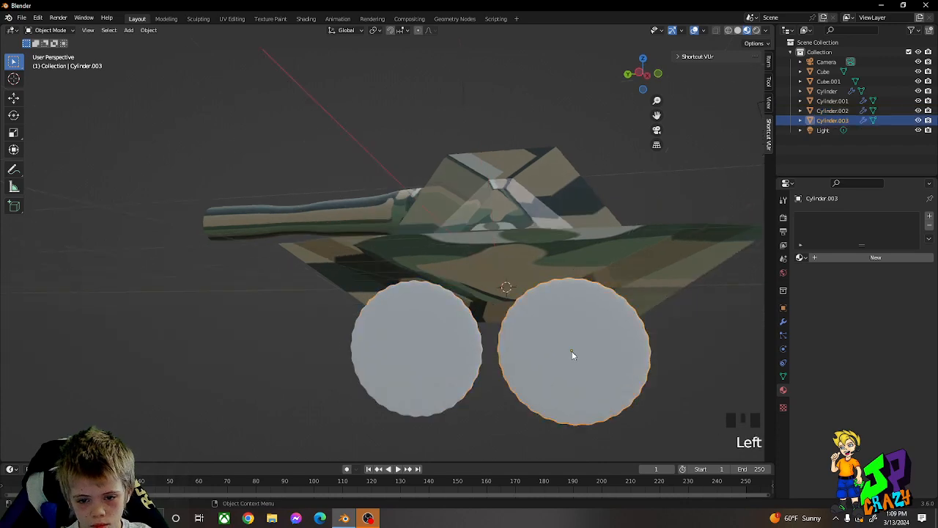
{"action": "key", "text": "Tab"}
{"action": "scroll", "coordinate": [565, 354], "scroll_direction": "down", "scroll_amount": 2}
{"action": "middle_click_drag", "start_coordinate": [561, 354], "coordinate": [313, 323]}
{"action": "middle_click_drag", "start_coordinate": [397, 333], "coordinate": [503, 328], "text": "shift"}
{"action": "key", "text": "Tab"}
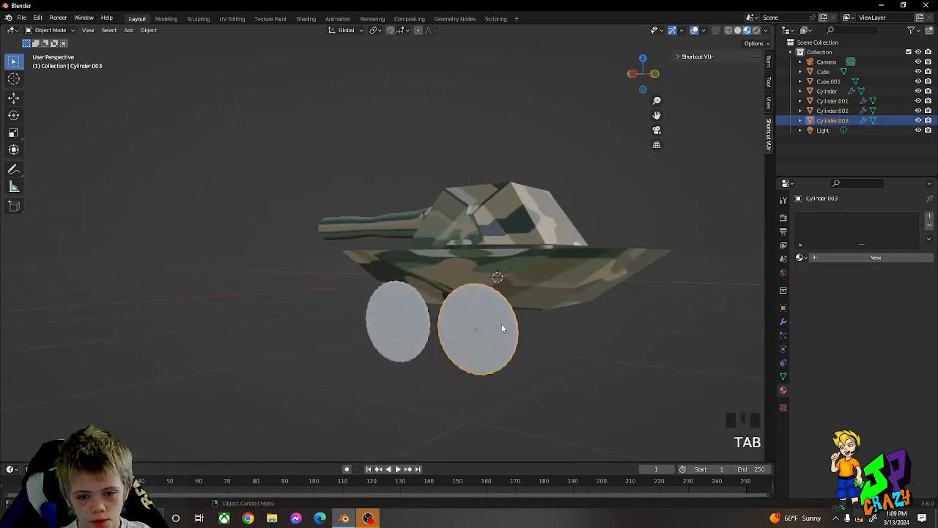
Select both wheels and move them along X closer to the hull.
{"action": "left_click", "coordinate": [392, 327], "text": "shift"}
{"action": "key", "text": "Tab"}
{"action": "middle_click_drag", "start_coordinate": [396, 322], "coordinate": [492, 310]}
{"action": "key", "text": "Tab"}
{"action": "key", "text": "g"}
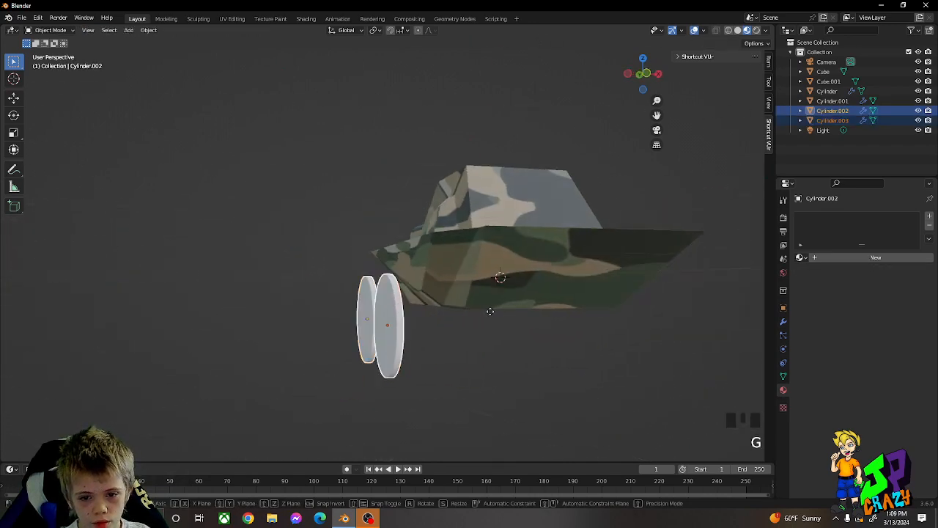
{"action": "key", "text": "x"}
{"action": "left_click", "coordinate": [514, 308]}
Assign the existing Material.001 to both wheels.
{"action": "left_click", "coordinate": [800, 257]}
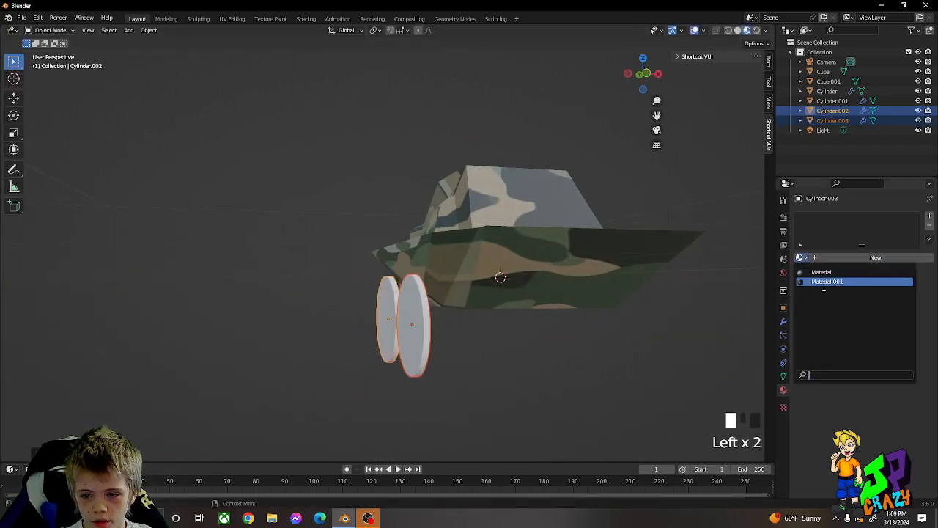
{"action": "left_click", "coordinate": [825, 281]}
{"action": "middle_click_drag", "start_coordinate": [447, 326], "coordinate": [513, 326]}
{"action": "left_click", "coordinate": [513, 326]}
{"action": "left_click", "coordinate": [801, 257]}
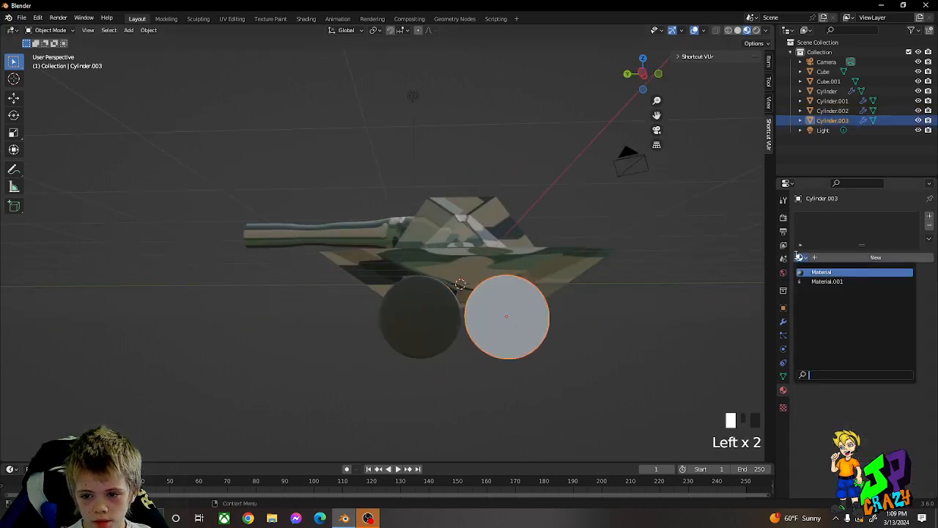
{"action": "left_click", "coordinate": [824, 281]}
{"action": "middle_click_drag", "start_coordinate": [391, 334], "coordinate": [367, 340]}
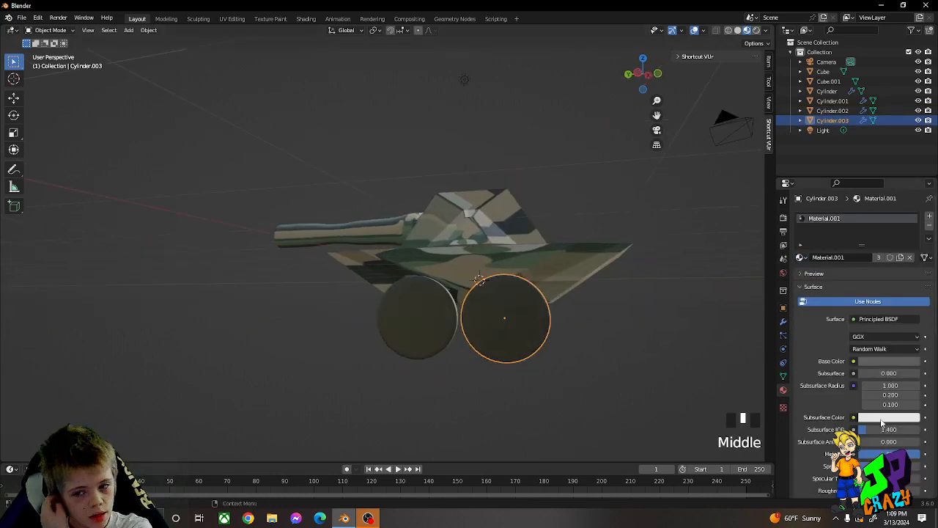
Duplicate the rear wheel along Y behind itself and scale the copy down.
{"action": "middle_click_drag", "start_coordinate": [591, 372], "coordinate": [562, 383]}
{"action": "middle_click_drag", "start_coordinate": [484, 352], "coordinate": [533, 341]}
{"action": "left_click", "coordinate": [430, 310], "text": "shift"}
{"action": "mouse_move", "coordinate": [503, 313]}
{"action": "middle_mouse_down"}
{"action": "mouse_move", "coordinate": [451, 337]}
{"action": "mouse_move", "coordinate": [488, 333]}
{"action": "mouse_move", "coordinate": [419, 322]}
{"action": "mouse_move", "coordinate": [476, 308]}
{"action": "mouse_move", "coordinate": [441, 309]}
{"action": "mouse_move", "coordinate": [513, 318]}
{"action": "middle_mouse_up"}
{"action": "left_click", "coordinate": [513, 318]}
{"action": "key", "text": "shift+d"}
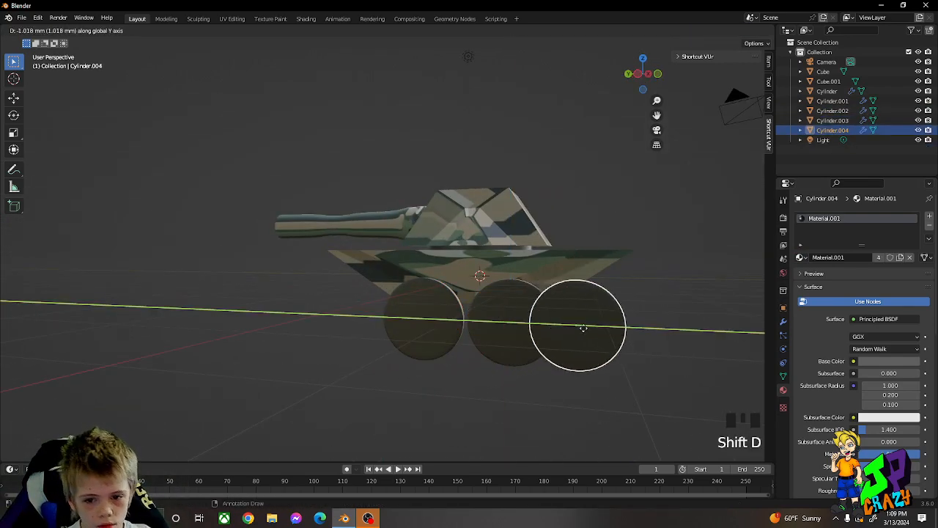
{"action": "key", "text": "s"}
{"action": "key", "text": "g"}
{"action": "middle_click_drag", "start_coordinate": [672, 332], "coordinate": [633, 292]}
{"action": "left_click", "coordinate": [668, 312]}
Raise the small rear wheel and adjust it along Y so it sits just behind the larger one.
{"action": "key", "text": "g"}
{"action": "left_click", "coordinate": [606, 285]}
{"action": "key", "text": "g"}
{"action": "left_click", "coordinate": [629, 287]}
{"action": "key", "text": "g"}
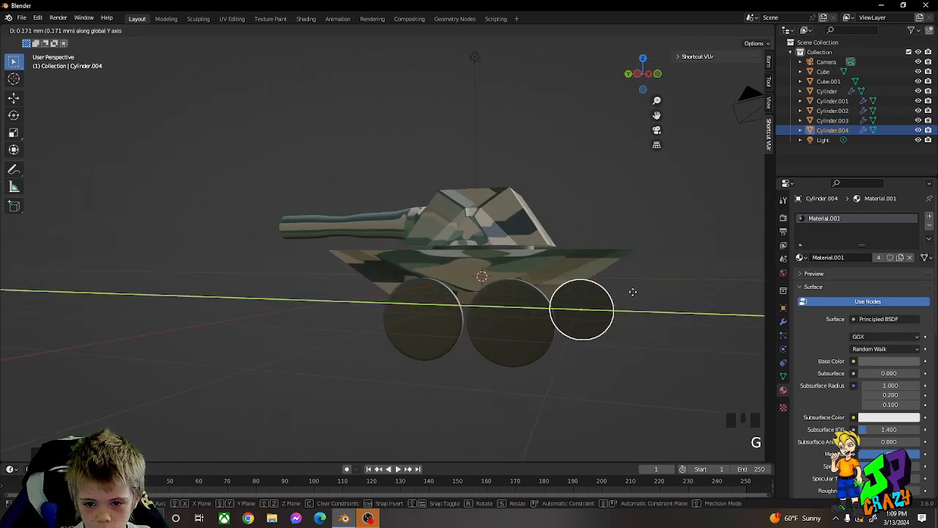
{"action": "left_click", "coordinate": [633, 293]}
{"action": "key", "text": "g"}
{"action": "middle_click_drag", "start_coordinate": [598, 319], "coordinate": [599, 318]}
{"action": "left_click", "coordinate": [603, 317]}
Duplicate the small wheel along Y to the front end of the wheel row.
{"action": "key", "text": "shift+d"}
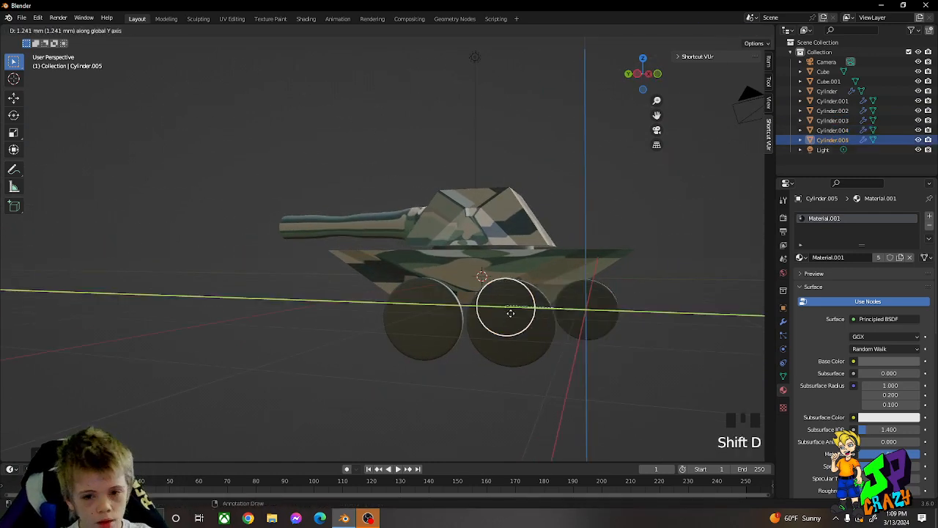
{"action": "left_click", "coordinate": [381, 293]}
{"action": "middle_click_drag", "start_coordinate": [449, 302], "coordinate": [472, 304]}
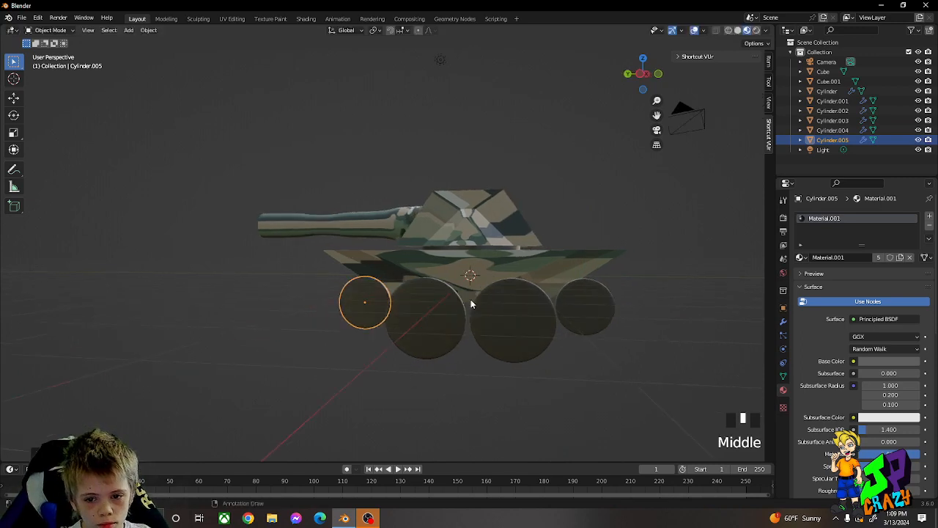
Nudge the small rear wheel along Y, and adjust it together with the large wheel next to it.
{"action": "left_click", "coordinate": [586, 312]}
{"action": "key", "text": "g"}
{"action": "middle_click_drag", "start_coordinate": [587, 313], "coordinate": [584, 312]}
{"action": "left_click", "coordinate": [580, 313]}
{"action": "left_click", "coordinate": [526, 319], "text": "shift"}
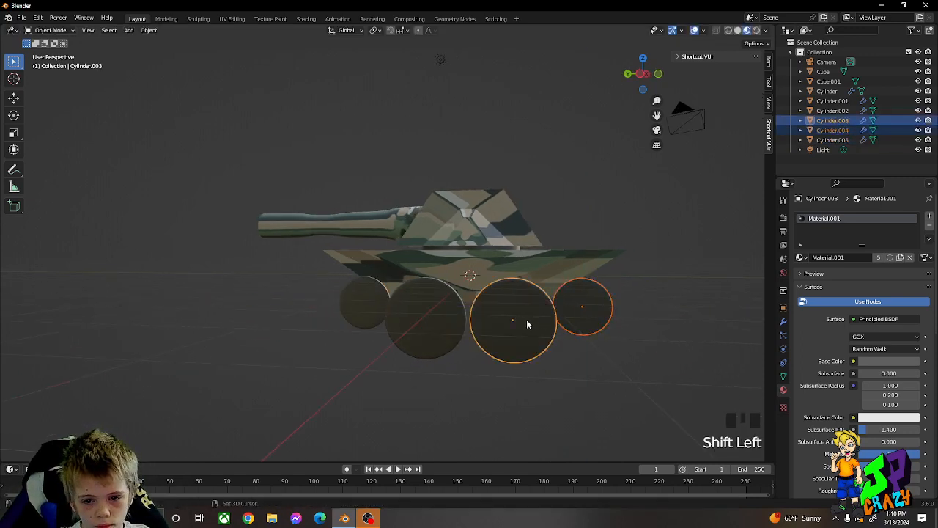
{"action": "key", "text": "g"}
{"action": "middle_click_drag", "start_coordinate": [526, 320], "coordinate": [523, 324]}
{"action": "left_click", "coordinate": [524, 324]}
Select all four wheels, shift them slightly along Y under the hull and deselect them.
{"action": "left_click", "coordinate": [418, 316], "text": "shift"}
{"action": "left_click", "coordinate": [361, 304], "text": "shift"}
{"action": "key", "text": "g"}
{"action": "middle_click_drag", "start_coordinate": [363, 303], "coordinate": [370, 303]}
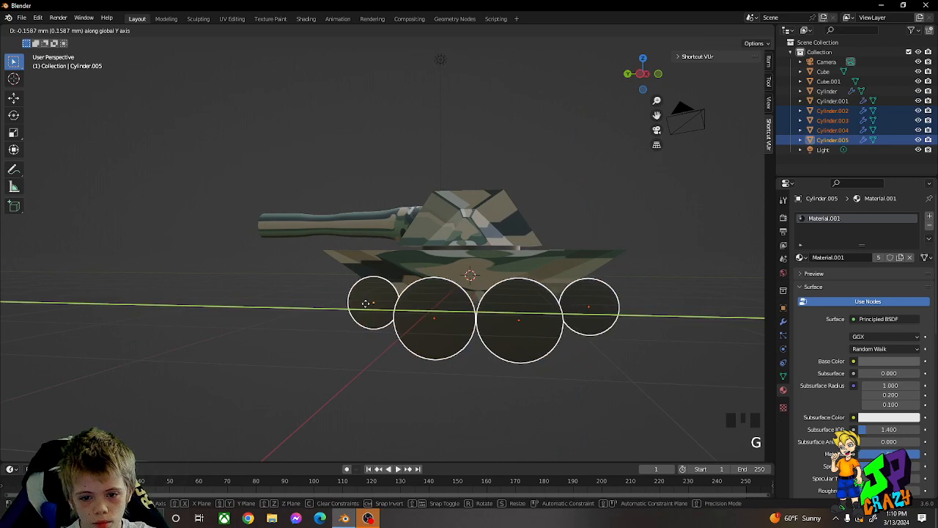
{"action": "left_click", "coordinate": [368, 304]}
{"action": "left_click", "coordinate": [651, 275]}
Add a cube at the 3D cursor and raise it along Z.
{"action": "key", "text": "shift+a"}
{"action": "mouse_move", "coordinate": [651, 276]}
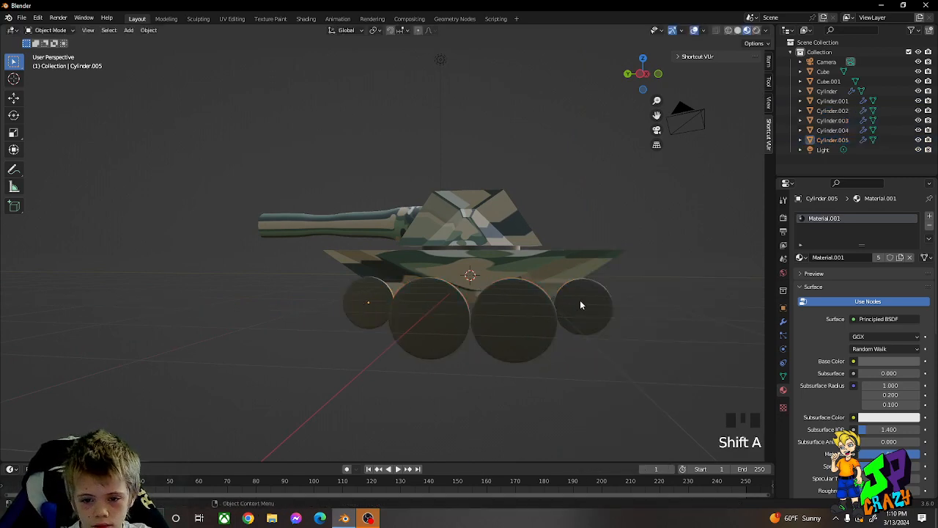
{"action": "key", "text": "shift+a"}
{"action": "mouse_move", "coordinate": [624, 287]}
{"action": "left_click", "coordinate": [669, 297]}
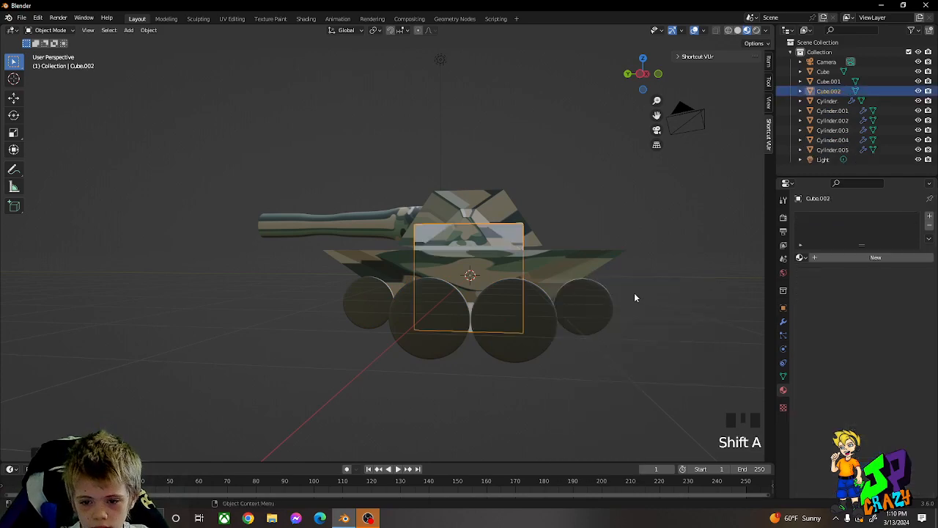
{"action": "key", "text": "g"}
{"action": "key", "text": "z"}
{"action": "left_click", "coordinate": [584, 232]}
Move the cube along X out beside the tank and flatten it along Z into a slab.
{"action": "middle_click_drag", "start_coordinate": [584, 232], "coordinate": [480, 237]}
{"action": "key", "text": "g"}
{"action": "key", "text": "x"}
{"action": "left_click", "coordinate": [281, 262]}
{"action": "key", "text": "s"}
{"action": "key", "text": "z"}
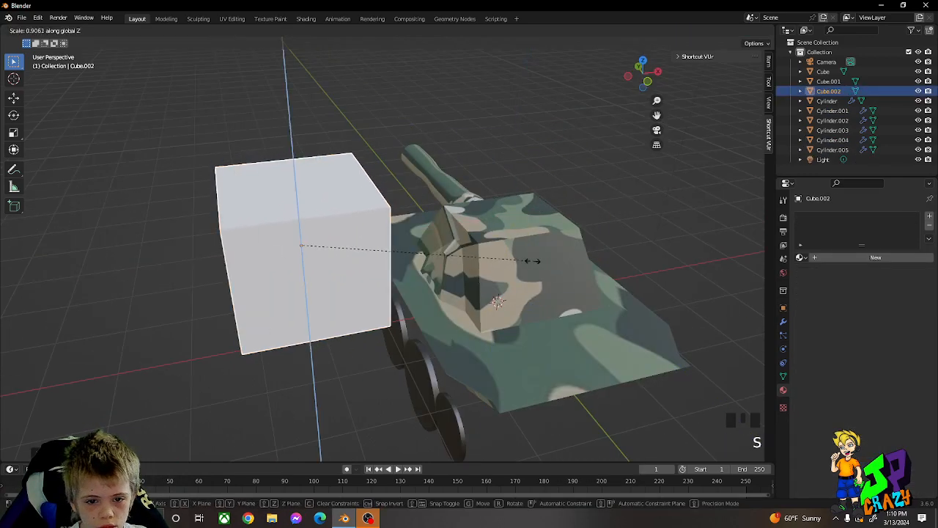
{"action": "left_click", "coordinate": [305, 265]}
Give the slab a new material with a black base color.
{"action": "left_click", "coordinate": [865, 257]}
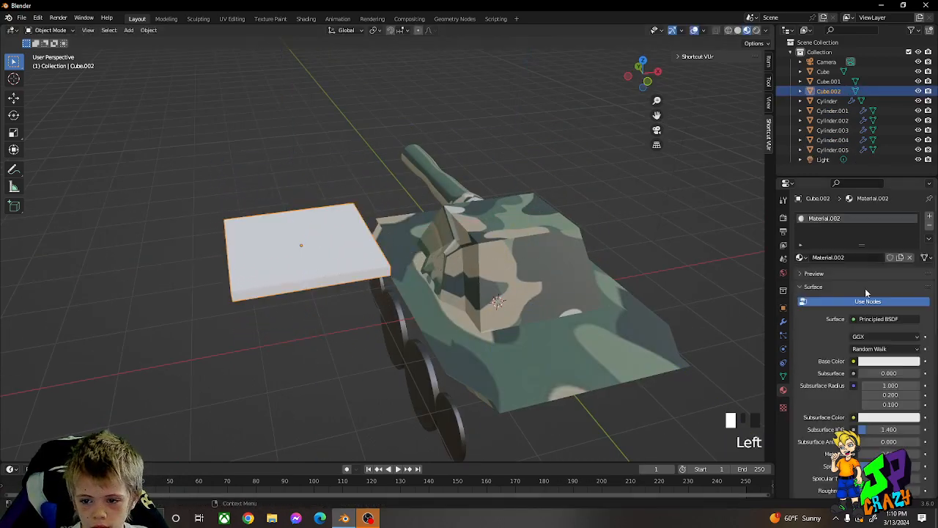
{"action": "left_click", "coordinate": [894, 363]}
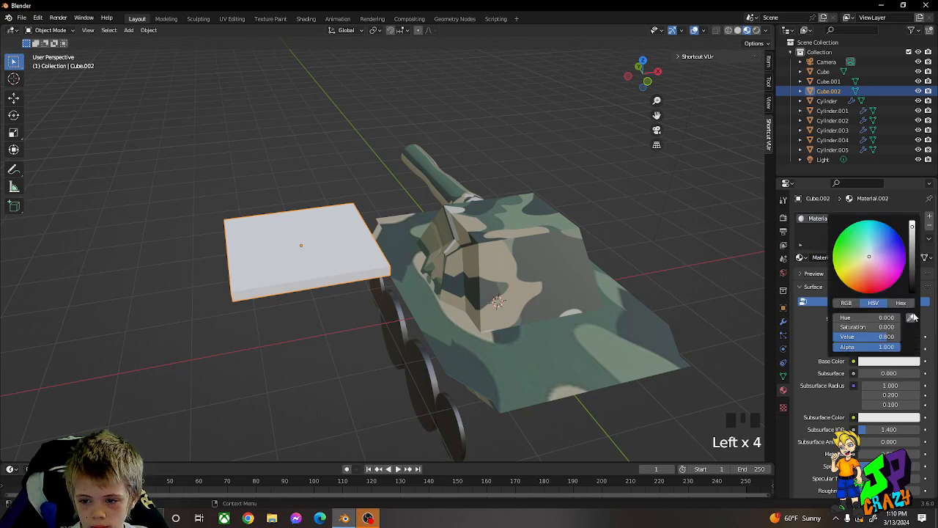
{"action": "left_click", "coordinate": [909, 285]}
{"action": "middle_click_drag", "start_coordinate": [587, 279], "coordinate": [539, 258]}
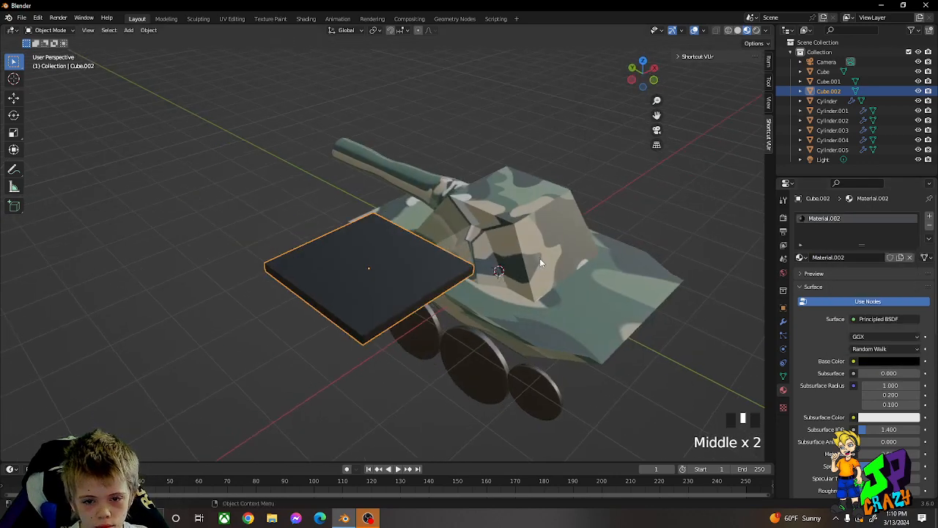
{"action": "key", "text": "s"}
{"action": "key", "text": "x"}
{"action": "right_click", "coordinate": [482, 253]}
Narrow the black slab along the Y axis.
{"action": "key", "text": "s"}
{"action": "key", "text": "y"}
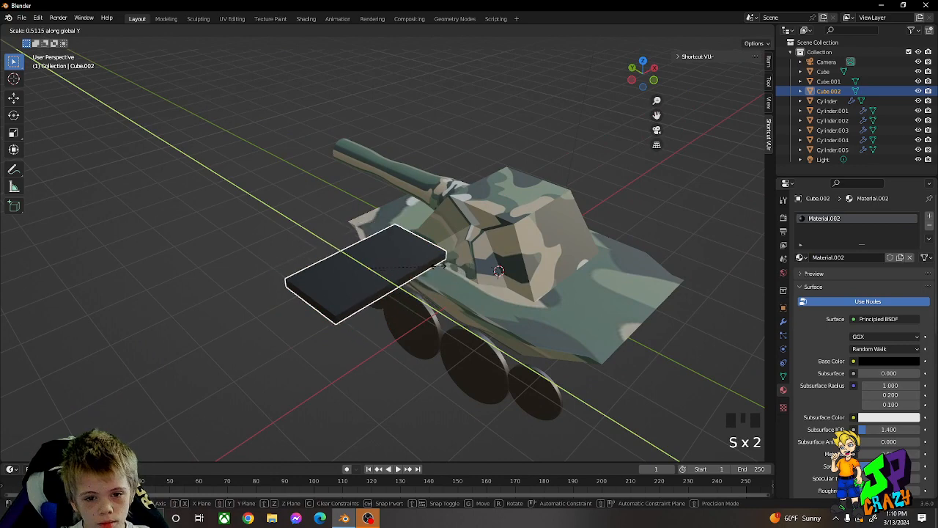
{"action": "left_click", "coordinate": [400, 272]}
Select all four wheels and duplicate them along the X axis as a second row.
{"action": "left_click", "coordinate": [499, 347]}
{"action": "middle_click_drag", "start_coordinate": [499, 347], "coordinate": [496, 309]}
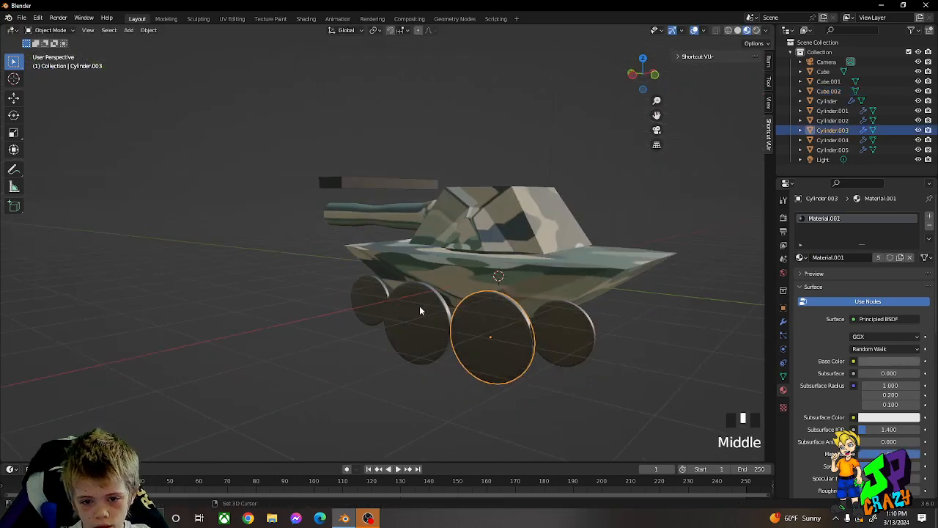
{"action": "left_click", "coordinate": [427, 307], "text": "shift"}
{"action": "left_click", "coordinate": [569, 329], "text": "shift"}
{"action": "left_click", "coordinate": [367, 299], "text": "shift"}
{"action": "middle_click_drag", "start_coordinate": [367, 299], "coordinate": [484, 322]}
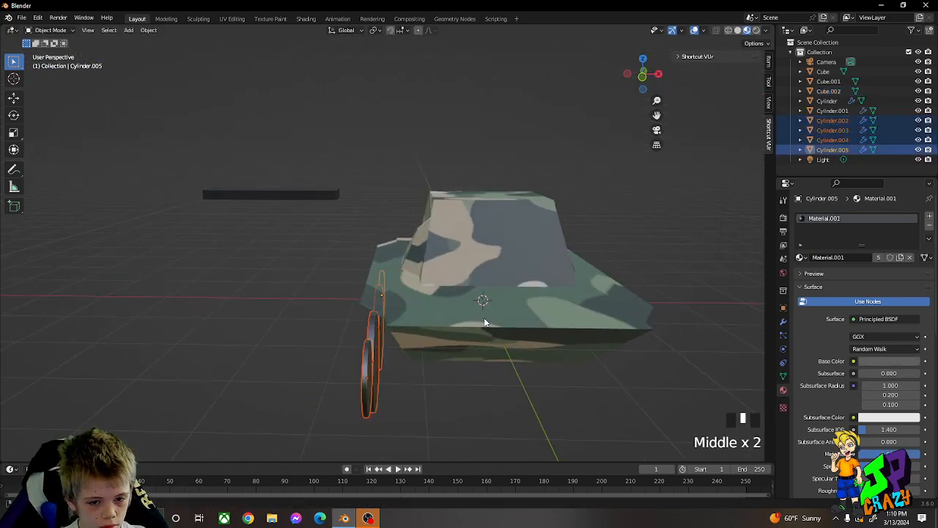
{"action": "key", "text": "shift+d"}
{"action": "key", "text": "x"}
{"action": "left_click", "coordinate": [393, 332]}
Adjust the position of both wheel rows along the X axis beside the hull.
{"action": "middle_click_drag", "start_coordinate": [392, 332], "coordinate": [419, 378]}
{"action": "left_click", "coordinate": [395, 338], "text": "shift"}
{"action": "key", "text": "g"}
{"action": "key", "text": "x"}
{"action": "left_click", "coordinate": [395, 345]}
{"action": "key", "text": "g"}
{"action": "key", "text": "x"}
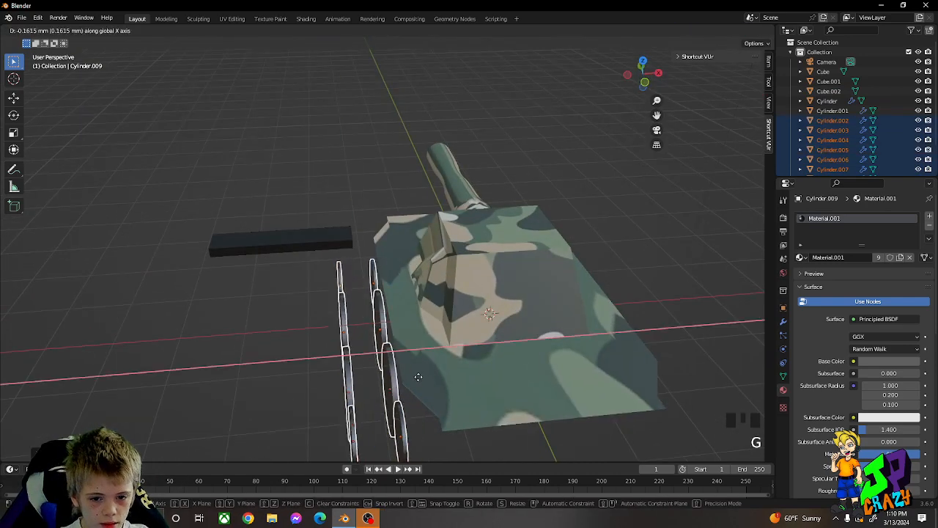
{"action": "left_click", "coordinate": [415, 376]}
Lower the black slab along the Z axis to wheel-top height and shift it along X toward the wheels.
{"action": "left_click", "coordinate": [271, 244]}
{"action": "middle_click_drag", "start_coordinate": [333, 282], "coordinate": [387, 246]}
{"action": "key", "text": "g"}
{"action": "key", "text": "z"}
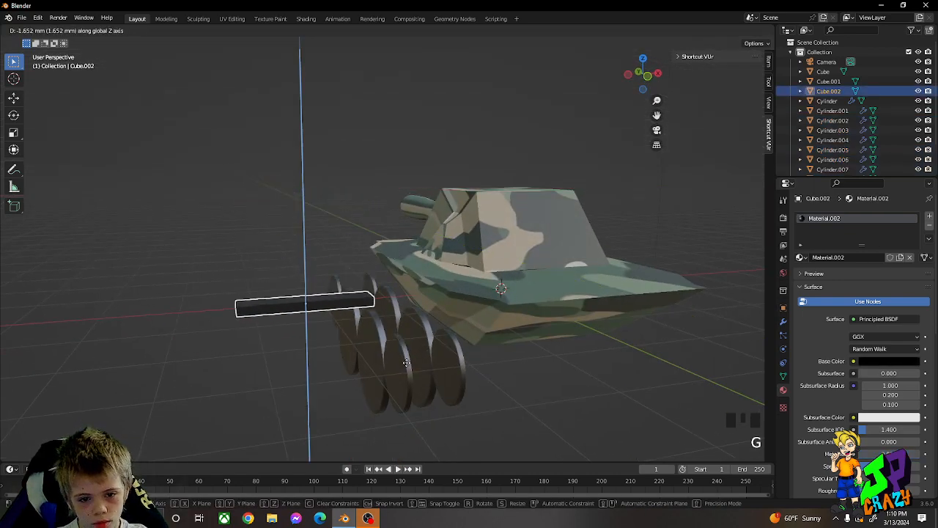
{"action": "left_click", "coordinate": [408, 297]}
{"action": "middle_click_drag", "start_coordinate": [408, 297], "coordinate": [532, 305]}
{"action": "key", "text": "g"}
{"action": "key", "text": "x"}
{"action": "left_click", "coordinate": [423, 328]}
{"action": "key", "text": "g"}
{"action": "key", "text": "z"}
{"action": "left_click", "coordinate": [448, 312]}
Shift the slab along X over the two wheel rows and scale it along X to fit their width.
{"action": "key", "text": "g"}
{"action": "key", "text": "x"}
{"action": "left_click", "coordinate": [436, 286]}
{"action": "key", "text": "g"}
{"action": "key", "text": "x"}
{"action": "left_click", "coordinate": [564, 315]}
{"action": "key", "text": "s"}
{"action": "key", "text": "x"}
{"action": "left_click", "coordinate": [526, 314]}
{"action": "key", "text": "s"}
{"action": "key", "text": "x"}
{"action": "left_click", "coordinate": [514, 313]}
Move the slab along the Y and Z axes so it rests on top of the middle wheels.
{"action": "key", "text": "g"}
{"action": "key", "text": "y"}
{"action": "left_click", "coordinate": [521, 333]}
{"action": "key", "text": "g"}
{"action": "key", "text": "z"}
{"action": "left_click", "coordinate": [502, 265]}
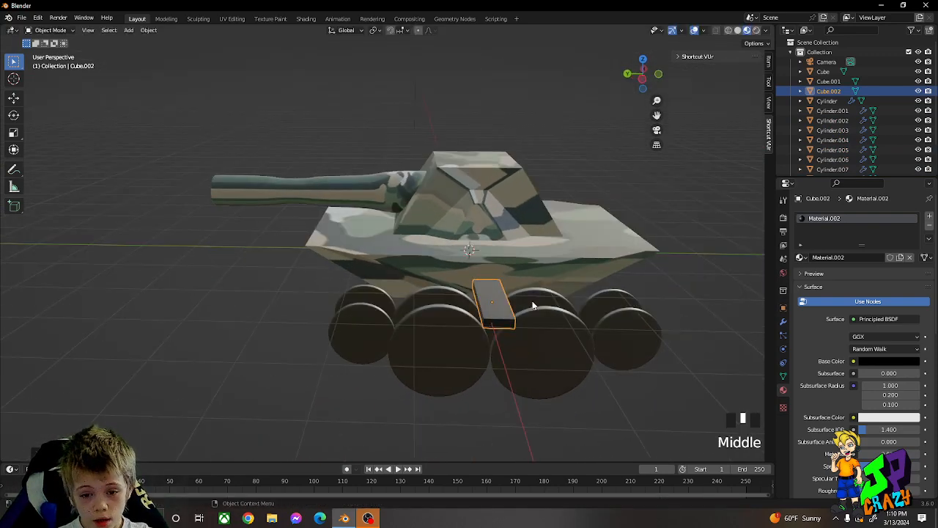
Duplicate the slab along the Y axis, and duplicate the resulting pair to make four slabs in a row.
{"action": "key", "text": "shift+d"}
{"action": "key", "text": "y"}
{"action": "left_click", "coordinate": [568, 304]}
{"action": "left_click", "coordinate": [503, 307], "text": "shift"}
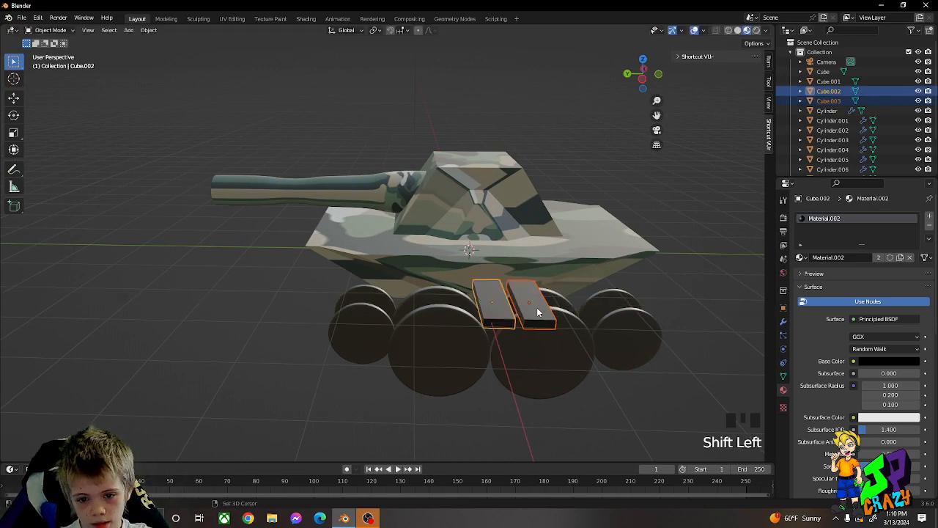
{"action": "key", "text": "shift+d"}
{"action": "left_click", "coordinate": [532, 302]}
Select all four slabs and duplicate them along the Y axis toward the rear of the tank.
{"action": "left_click", "coordinate": [531, 299], "text": "shift"}
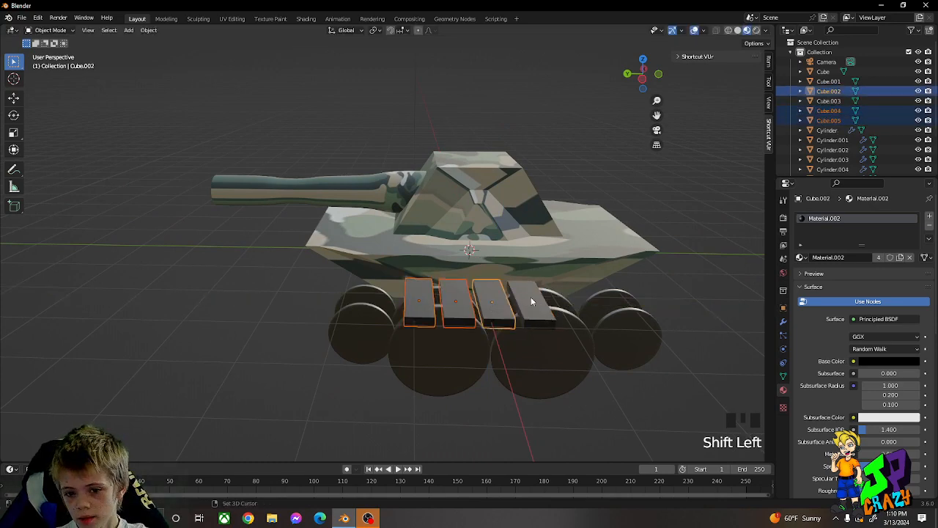
{"action": "left_click", "coordinate": [531, 296], "text": "shift"}
{"action": "key", "text": "shift+d"}
{"action": "key", "text": "y"}
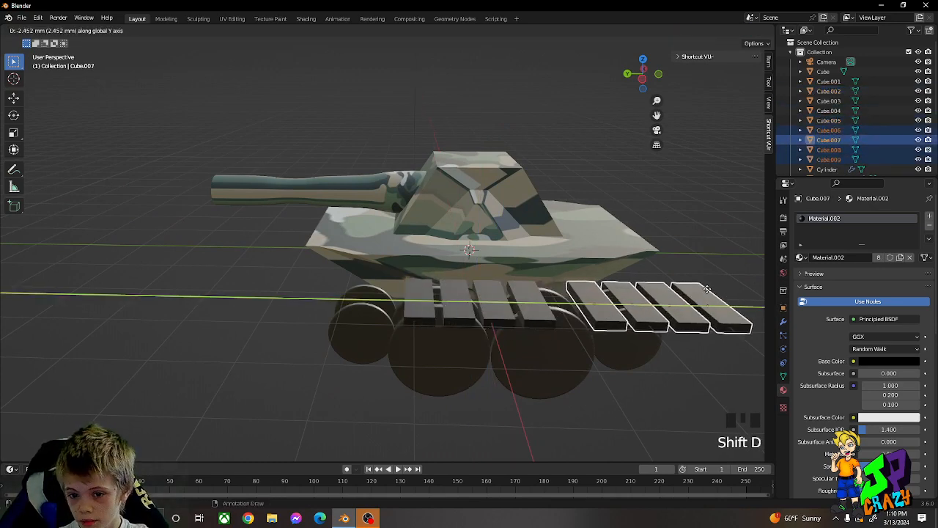
{"action": "left_click", "coordinate": [682, 288]}
Tilt the second-to-last slab about the X axis and position it over the rear wheel.
{"action": "middle_click_drag", "start_coordinate": [683, 288], "coordinate": [661, 333]}
{"action": "left_click", "coordinate": [651, 291]}
{"action": "key", "text": "r"}
{"action": "left_click", "coordinate": [697, 298]}
{"action": "middle_click", "coordinate": [697, 297]}
{"action": "key", "text": "g"}
{"action": "left_click", "coordinate": [697, 300]}
Rotate the last slab upright about the X axis and move it down behind the rear wheel.
{"action": "left_click", "coordinate": [713, 286]}
{"action": "key", "text": "r"}
{"action": "key", "text": "x"}
{"action": "left_click", "coordinate": [686, 302]}
{"action": "key", "text": "g"}
{"action": "left_click", "coordinate": [679, 338]}
{"action": "key", "text": "g"}
{"action": "left_click", "coordinate": [651, 337]}
Tilt the third, fourth and fifth slabs from the rear slightly about the X axis, one at a time.
{"action": "left_click", "coordinate": [601, 284]}
{"action": "key", "text": "r"}
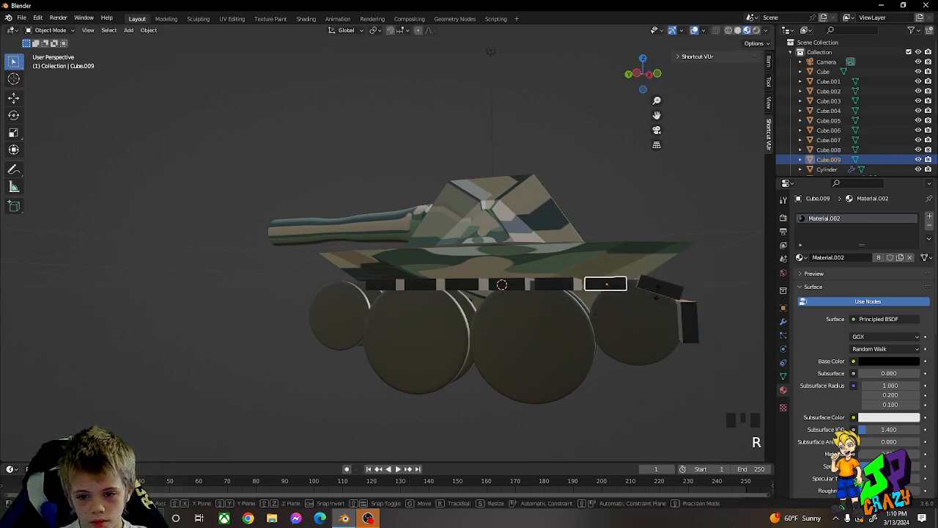
{"action": "middle_click", "coordinate": [629, 289]}
{"action": "left_click", "coordinate": [636, 289]}
{"action": "left_click", "coordinate": [555, 283]}
{"action": "key", "text": "r"}
{"action": "middle_click", "coordinate": [635, 295]}
{"action": "left_click", "coordinate": [636, 296]}
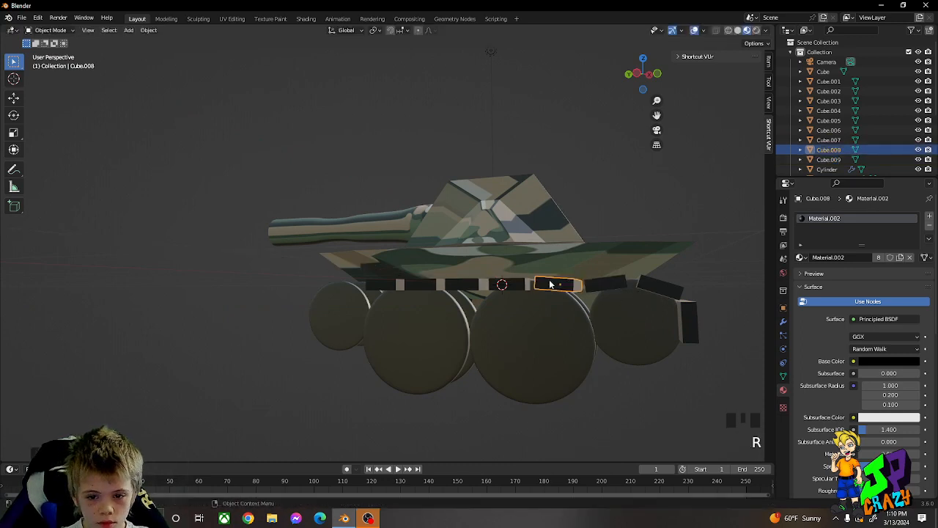
{"action": "left_click", "coordinate": [517, 284]}
{"action": "key", "text": "r"}
{"action": "middle_click", "coordinate": [544, 286]}
{"action": "left_click", "coordinate": [546, 284]}
Lower the slab between the two large wheels slightly along the Z axis.
{"action": "middle_click_drag", "start_coordinate": [544, 283], "coordinate": [509, 292]}
{"action": "left_click", "coordinate": [507, 292]}
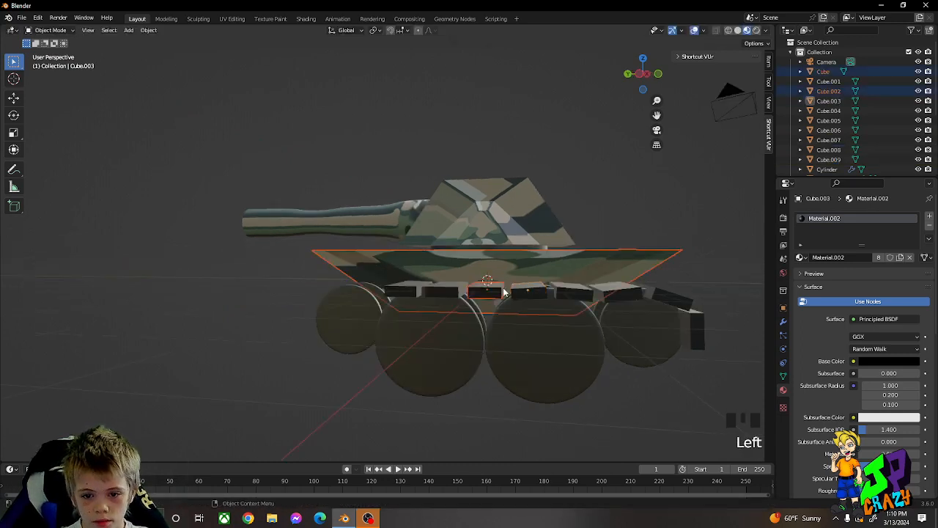
{"action": "left_click", "coordinate": [558, 292]}
{"action": "key", "text": "ctrl+z"}
{"action": "key", "text": "g"}
{"action": "middle_click", "coordinate": [556, 297]}
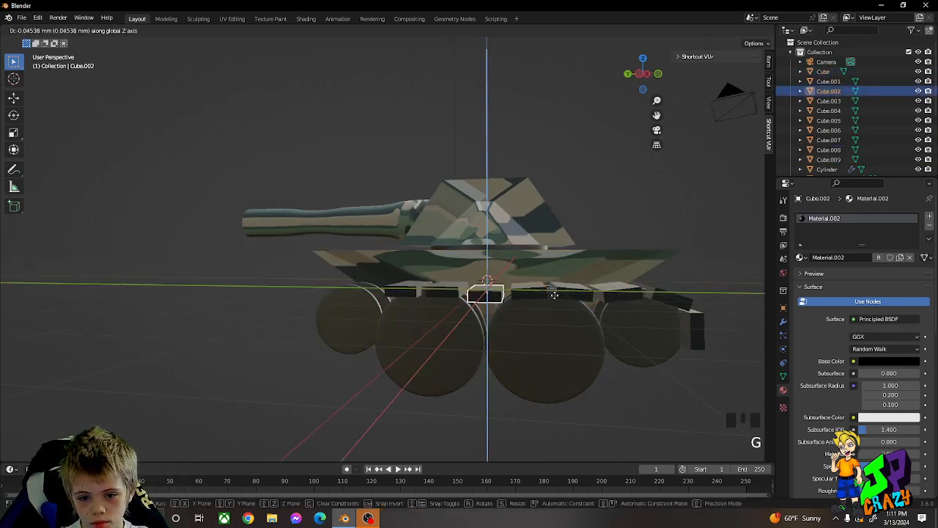
{"action": "left_click", "coordinate": [556, 302]}
Tilt the two front slabs slightly about the X axis to follow the large front wheel.
{"action": "left_click", "coordinate": [453, 291]}
{"action": "key", "text": "r"}
{"action": "middle_click", "coordinate": [483, 292]}
{"action": "left_click", "coordinate": [490, 293]}
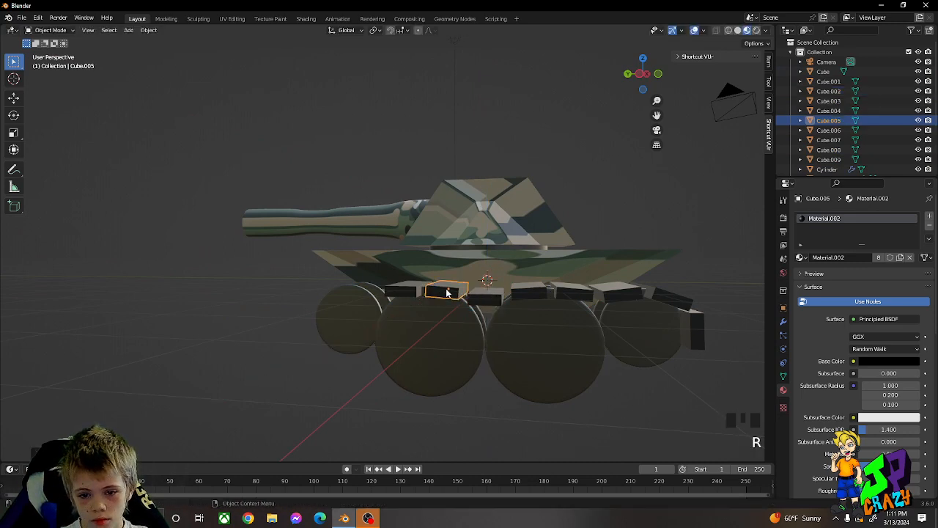
{"action": "left_click", "coordinate": [420, 289]}
{"action": "key", "text": "r"}
{"action": "middle_click", "coordinate": [454, 288]}
{"action": "left_click", "coordinate": [462, 285]}
Duplicate the front slab forward along the Y axis and tilt the copy the opposite way.
{"action": "middle_click_drag", "start_coordinate": [469, 286], "coordinate": [567, 294]}
{"action": "key", "text": "shift+d"}
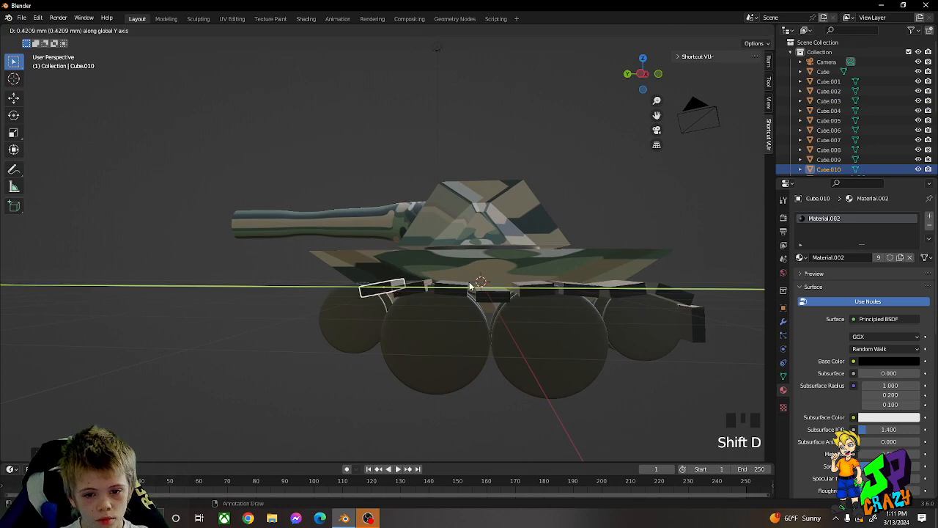
{"action": "left_click", "coordinate": [463, 301]}
{"action": "key", "text": "r"}
{"action": "left_click", "coordinate": [432, 315]}
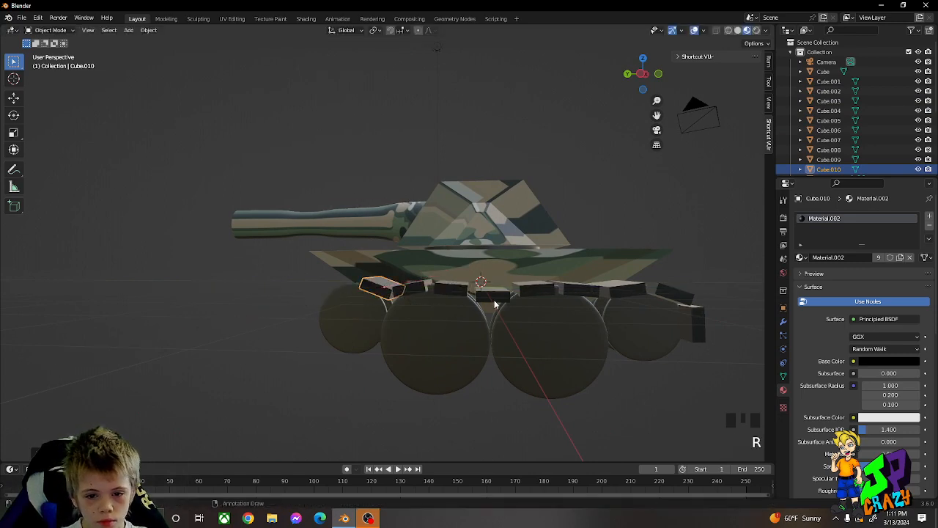
Duplicate the slab forward again, tilt the copy about the X axis and adjust its height over the front wheel.
{"action": "middle_click_drag", "start_coordinate": [495, 304], "coordinate": [508, 305]}
{"action": "key", "text": "shift+d"}
{"action": "left_click", "coordinate": [470, 279]}
{"action": "key", "text": "r"}
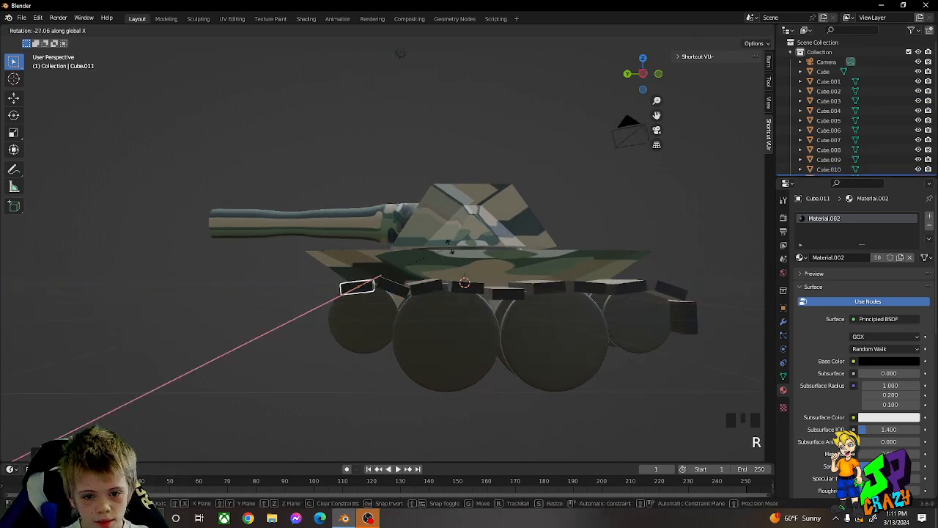
{"action": "left_click", "coordinate": [450, 248]}
{"action": "key", "text": "g"}
{"action": "key", "text": "z"}
{"action": "left_click", "coordinate": [450, 258]}
Duplicate the slab along Y past the front wheel, rotate the copy about X and lower it along Z.
{"action": "key", "text": "shift+d"}
{"action": "key", "text": "y"}
{"action": "left_click", "coordinate": [420, 260]}
{"action": "key", "text": "r"}
{"action": "key", "text": "x"}
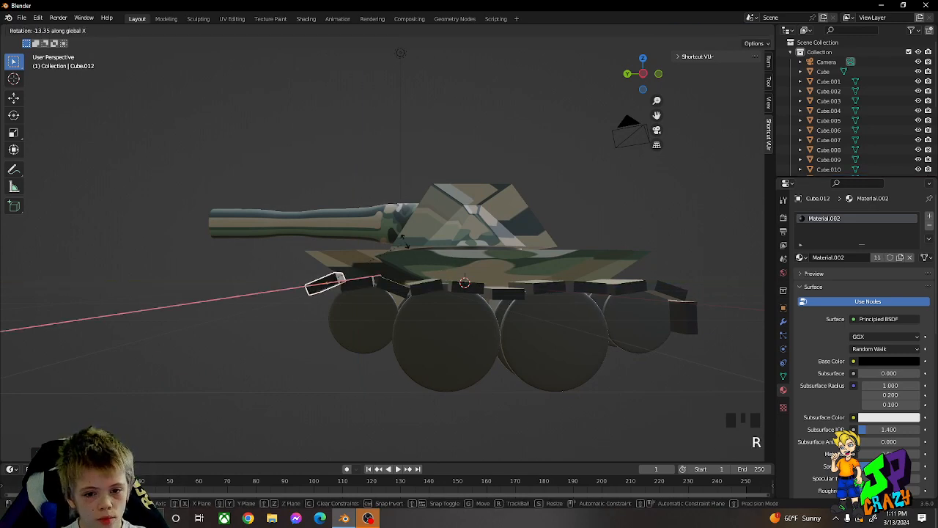
{"action": "left_click", "coordinate": [374, 241]}
{"action": "key", "text": "g"}
{"action": "key", "text": "z"}
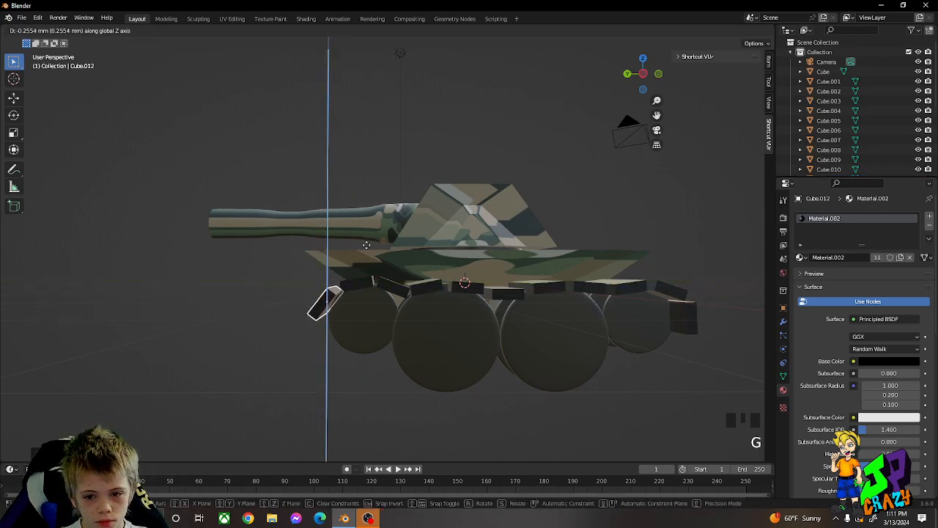
{"action": "left_click", "coordinate": [367, 242]}
Rotate the foremost slab steeper about the X axis and adjust its height in front of the wheel.
{"action": "key", "text": "r"}
{"action": "key", "text": "x"}
{"action": "left_click", "coordinate": [348, 232]}
{"action": "key", "text": "g"}
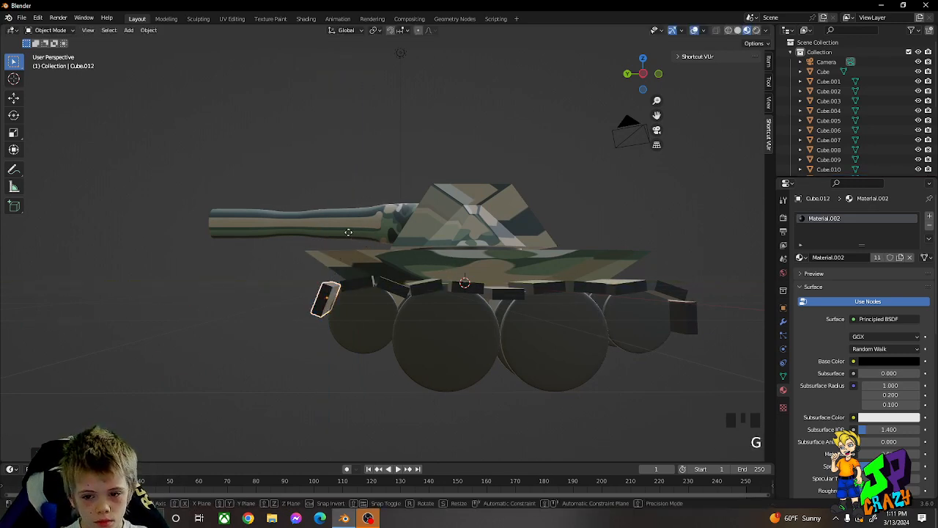
{"action": "key", "text": "z"}
{"action": "left_click", "coordinate": [349, 239]}
{"action": "middle_click_drag", "start_coordinate": [366, 253], "coordinate": [392, 275]}
{"action": "key", "text": "shift+d"}
{"action": "key", "text": "r"}
{"action": "key", "text": "x"}
{"action": "left_click", "coordinate": [423, 289]}
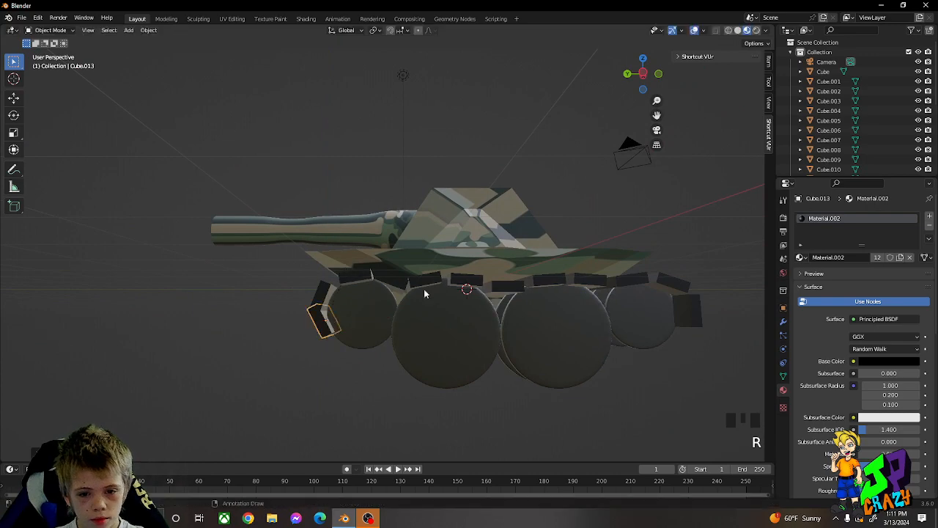
{"action": "key", "text": "Delete"}
Select all eleven track slabs and duplicate them straight down below the wheels.
{"action": "middle_click_drag", "start_coordinate": [649, 324], "coordinate": [599, 314]}
{"action": "left_click", "coordinate": [618, 308], "text": "shift"}
{"action": "left_click", "coordinate": [600, 317], "text": "shift"}
{"action": "left_click", "coordinate": [563, 315], "text": "shift"}
{"action": "left_click", "coordinate": [522, 310], "text": "shift"}
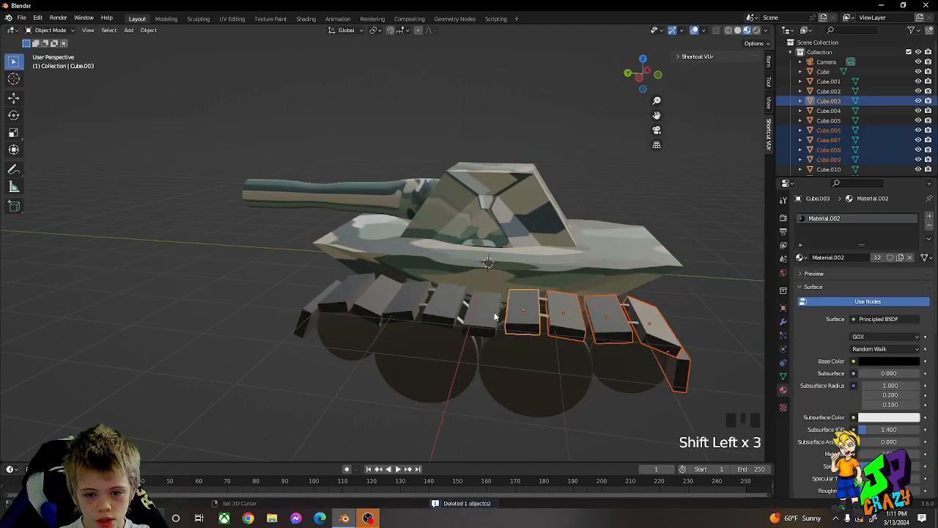
{"action": "left_click", "coordinate": [484, 312], "text": "shift"}
{"action": "left_click", "coordinate": [436, 305], "text": "shift"}
{"action": "left_click", "coordinate": [402, 305], "text": "shift"}
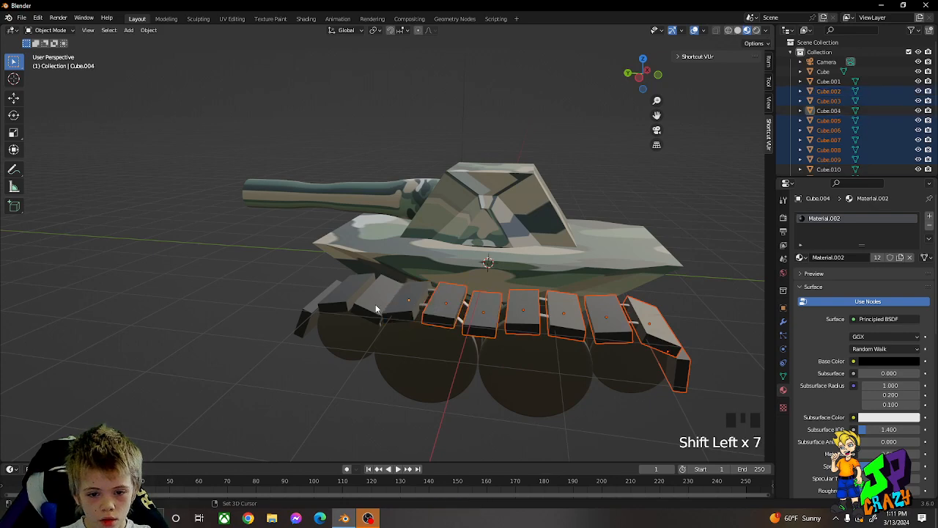
{"action": "left_click", "coordinate": [374, 304], "text": "shift"}
{"action": "left_click", "coordinate": [353, 308], "text": "shift"}
{"action": "left_click", "coordinate": [334, 307], "text": "shift"}
{"action": "left_click", "coordinate": [314, 311], "text": "shift"}
{"action": "scroll", "coordinate": [529, 336], "scroll_direction": "down", "scroll_amount": 2}
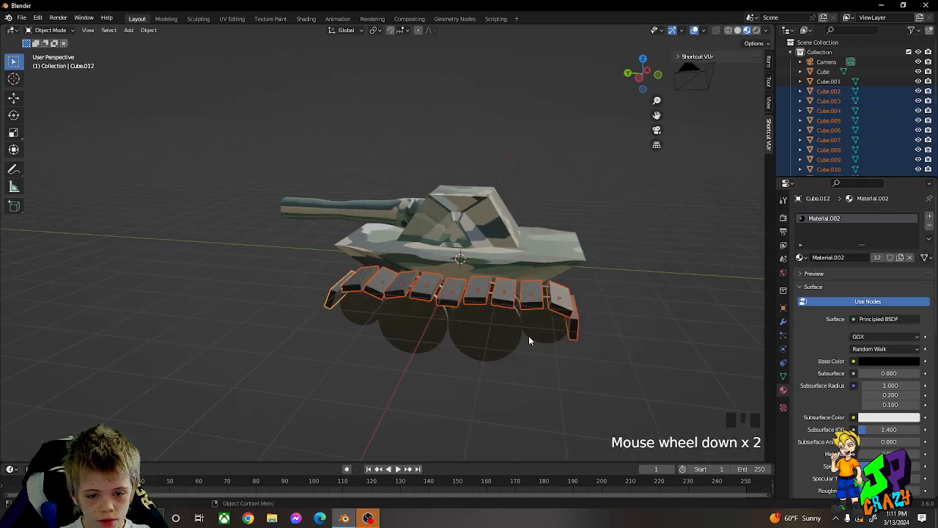
{"action": "middle_click_drag", "start_coordinate": [528, 340], "coordinate": [528, 323]}
{"action": "key", "text": "shift+d"}
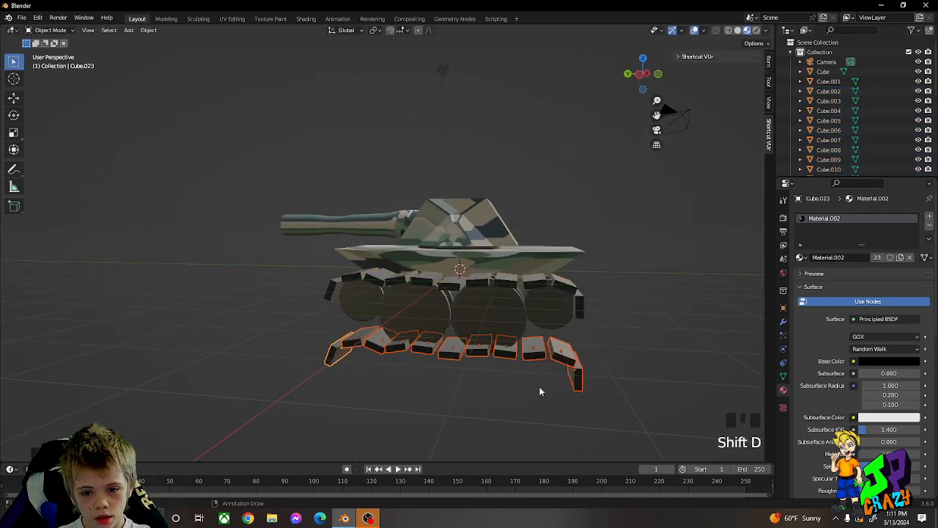
Rotate the duplicated lower row of slabs by 90° about the X axis twice.
{"action": "type", "text": "r90"}
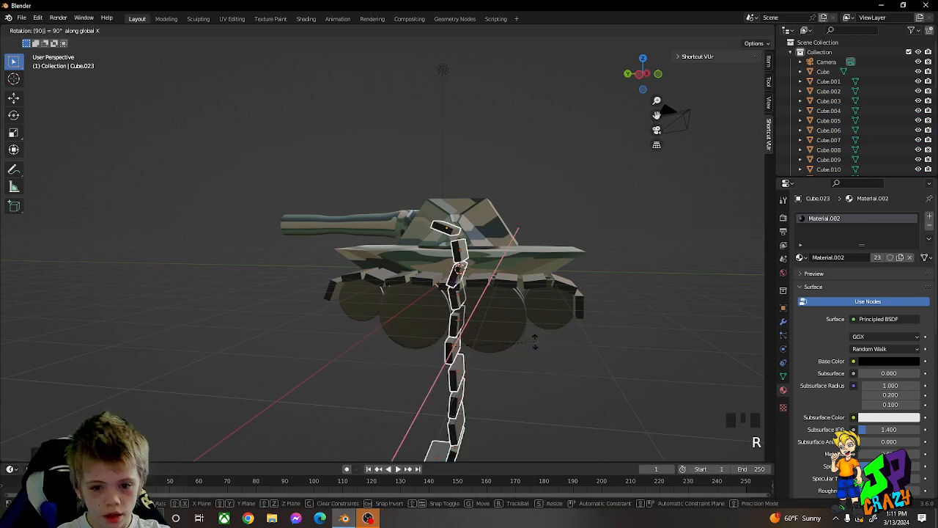
{"action": "left_click", "coordinate": [527, 332]}
{"action": "type", "text": "rx90"}
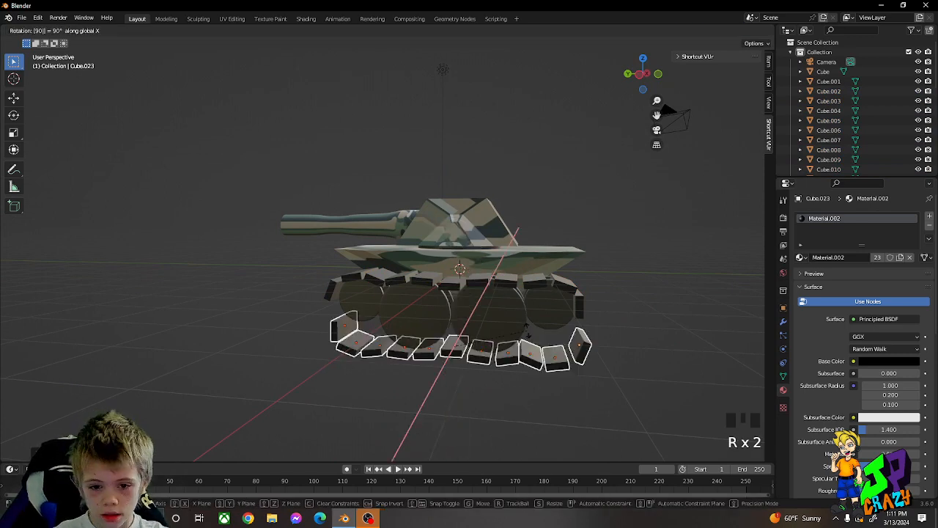
{"action": "left_click", "coordinate": [526, 330]}
Adjust the lower slab row along the Z axis so it sits against the undersides of the wheels.
{"action": "middle_click_drag", "start_coordinate": [526, 329], "coordinate": [551, 315]}
{"action": "scroll", "coordinate": [564, 307], "scroll_direction": "up", "scroll_amount": 2}
{"action": "key", "text": "g"}
{"action": "key", "text": "z"}
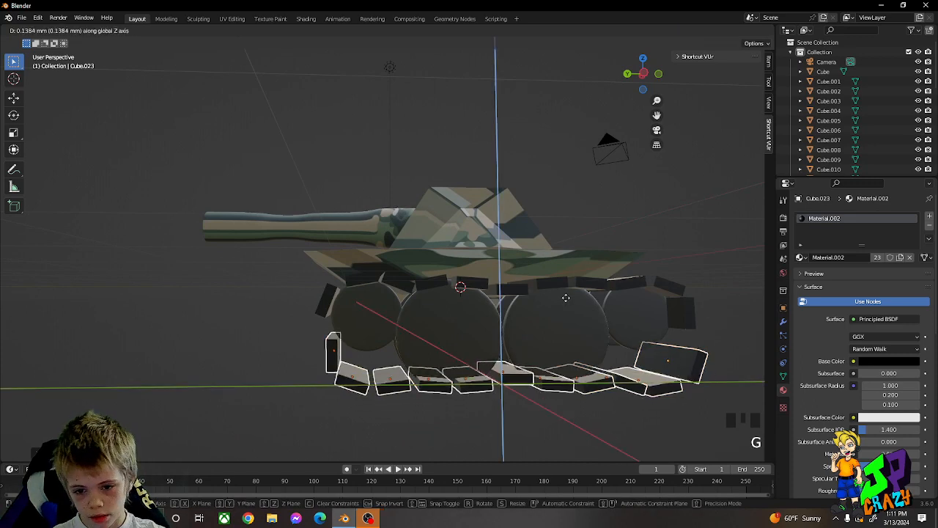
{"action": "left_click", "coordinate": [485, 334]}
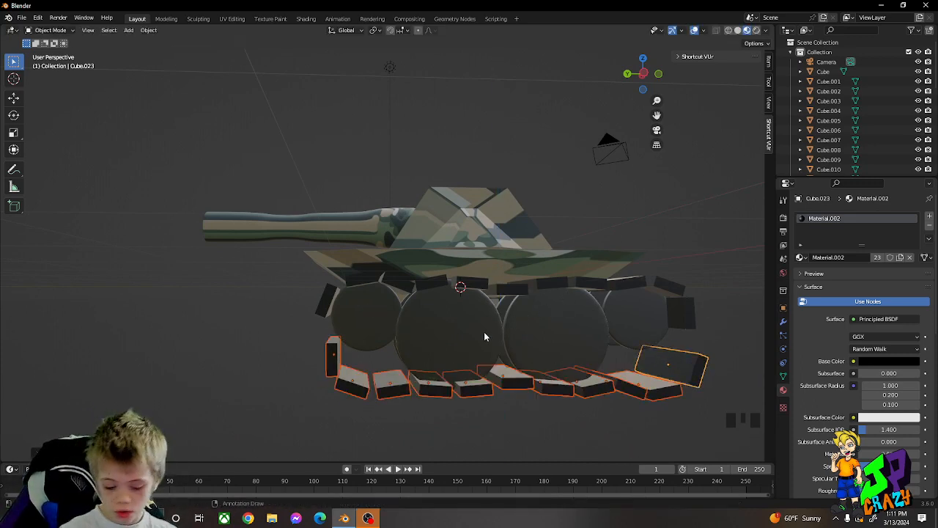
Check the tank through the scene camera and return to a close side view of the tracks.
{"action": "left_click", "coordinate": [448, 115]}
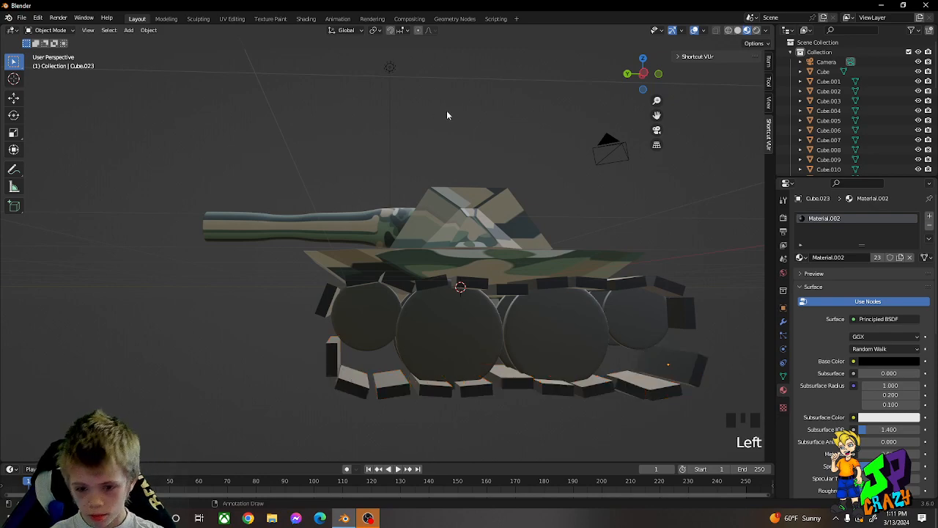
{"action": "key", "text": "KP_0"}
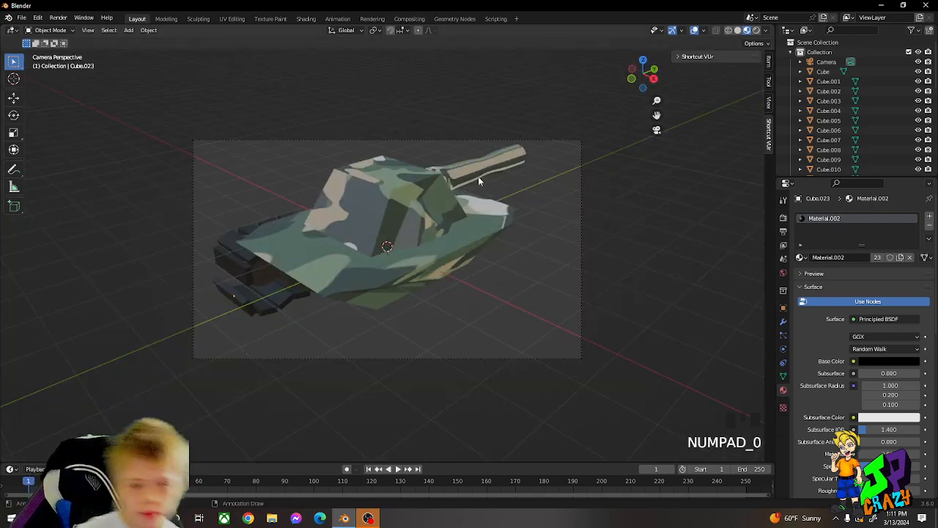
{"action": "middle_click_drag", "start_coordinate": [481, 178], "coordinate": [580, 298]}
{"action": "scroll", "coordinate": [524, 260], "scroll_direction": "up", "scroll_amount": 2}
{"action": "scroll", "coordinate": [523, 260], "scroll_direction": "up", "scroll_amount": 2}
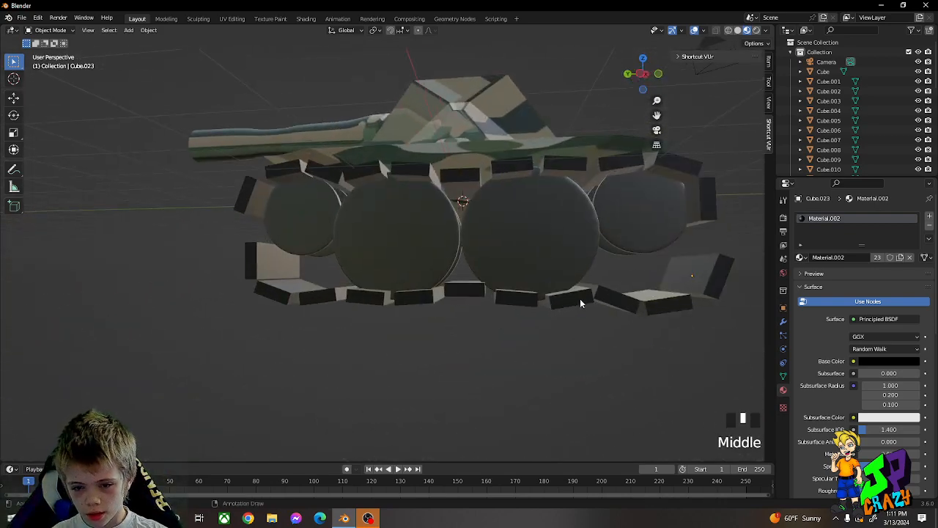
Move the slab at the rear end of the lower track row up and inward toward the rear wheel.
{"action": "left_click", "coordinate": [671, 308]}
{"action": "middle_click_drag", "start_coordinate": [671, 309], "coordinate": [648, 307]}
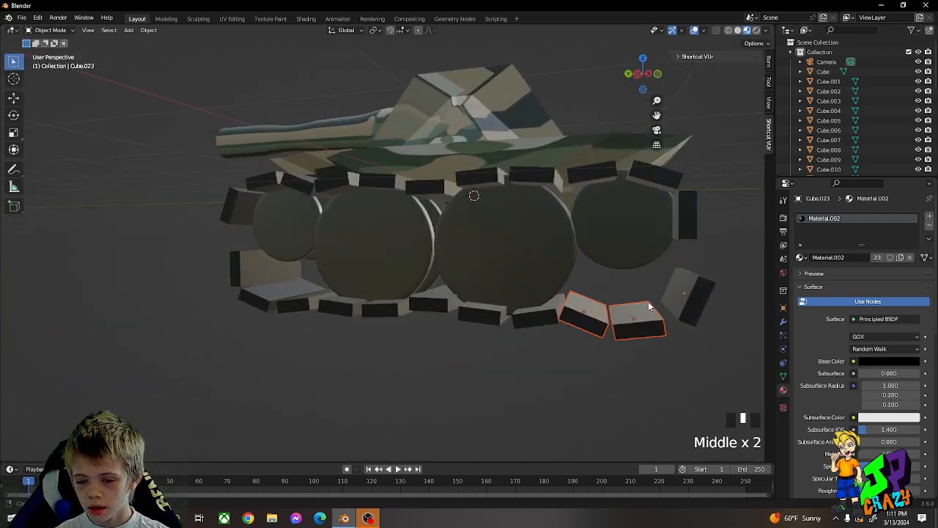
{"action": "left_click", "coordinate": [685, 295]}
{"action": "key", "text": "g"}
{"action": "key", "text": "g"}
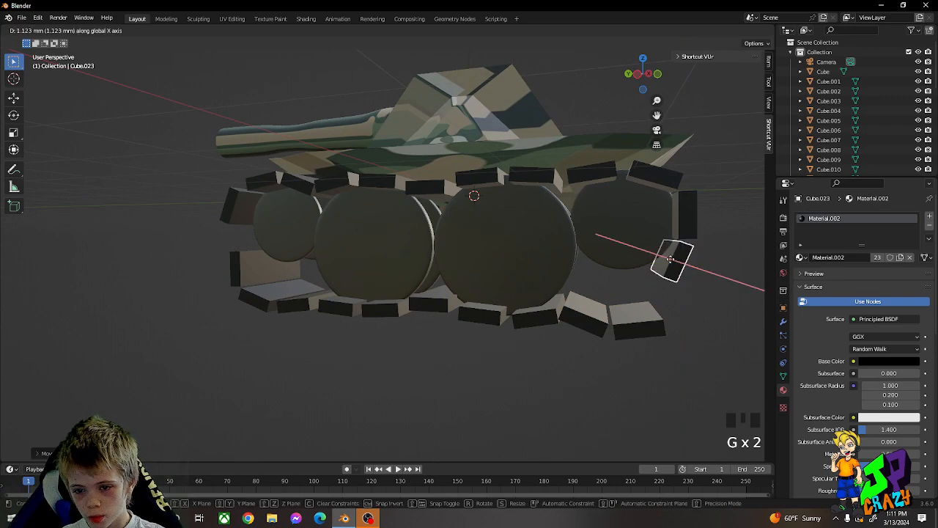
{"action": "middle_click_drag", "start_coordinate": [691, 260], "coordinate": [638, 258]}
{"action": "key", "text": "g"}
{"action": "middle_click_drag", "start_coordinate": [637, 258], "coordinate": [630, 237]}
{"action": "left_click", "coordinate": [654, 258]}
{"action": "key", "text": "g"}
{"action": "left_click", "coordinate": [539, 250]}
Shift the rear end slab within the YZ plane and rotate it about the X axis to follow the wheel's curve.
{"action": "key", "text": "g"}
{"action": "key", "text": "shift+x"}
{"action": "left_click", "coordinate": [624, 250]}
{"action": "key", "text": "r"}
{"action": "key", "text": "x"}
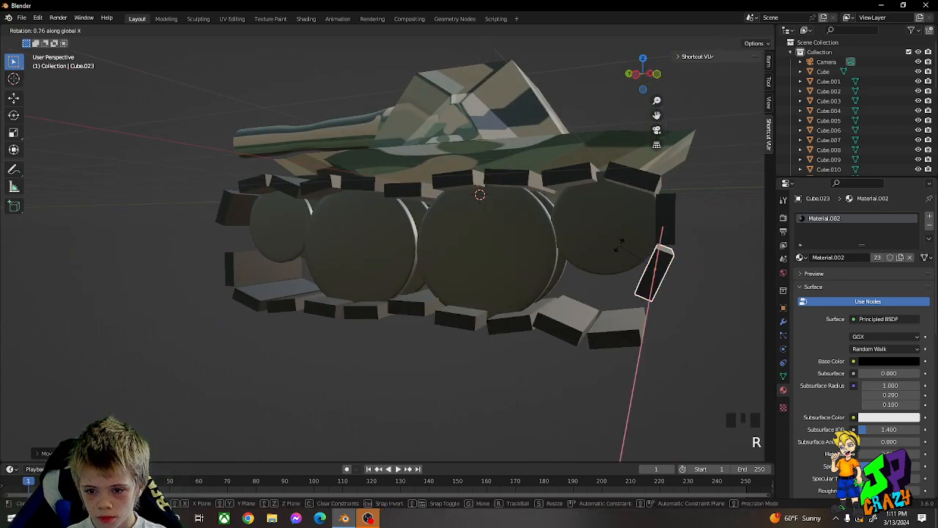
{"action": "left_click", "coordinate": [606, 216]}
Raise the neighbouring lower slab under the rear wheel, rotate it about the X axis and fit it against the end slab.
{"action": "key", "text": "g"}
{"action": "middle_click_drag", "start_coordinate": [619, 343], "coordinate": [598, 305]}
{"action": "left_click", "coordinate": [617, 300]}
{"action": "key", "text": "g"}
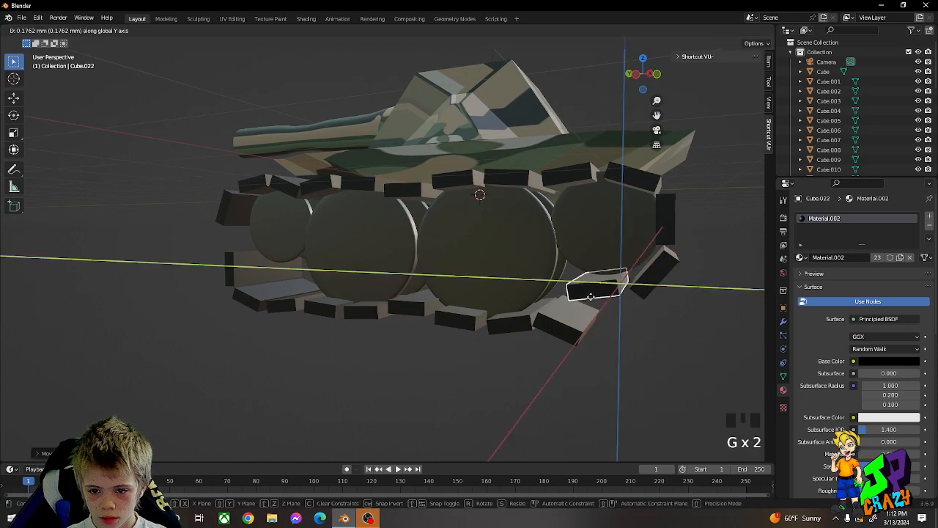
{"action": "left_click", "coordinate": [598, 308]}
{"action": "key", "text": "r"}
{"action": "key", "text": "x"}
{"action": "left_click", "coordinate": [582, 300]}
{"action": "key", "text": "g"}
{"action": "middle_click", "coordinate": [585, 302]}
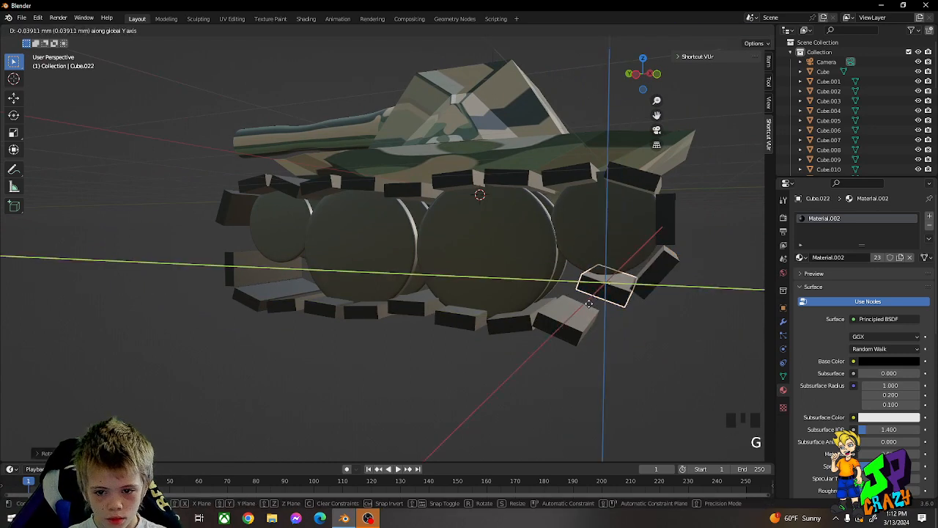
{"action": "left_click", "coordinate": [593, 308]}
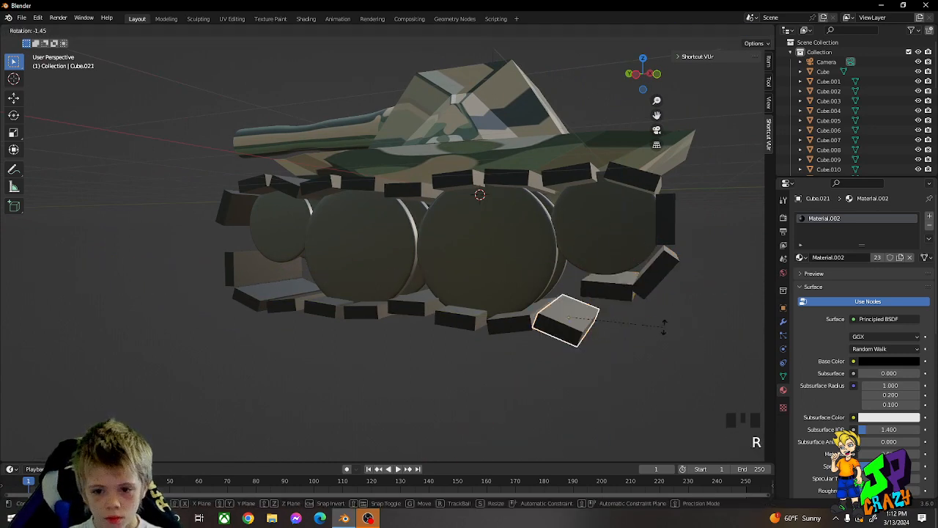
Rotate the third slab from the rear steeply about the X axis and move it up toward the wheels.
{"action": "key", "text": "x"}
{"action": "key", "text": "r"}
{"action": "key", "text": "r"}
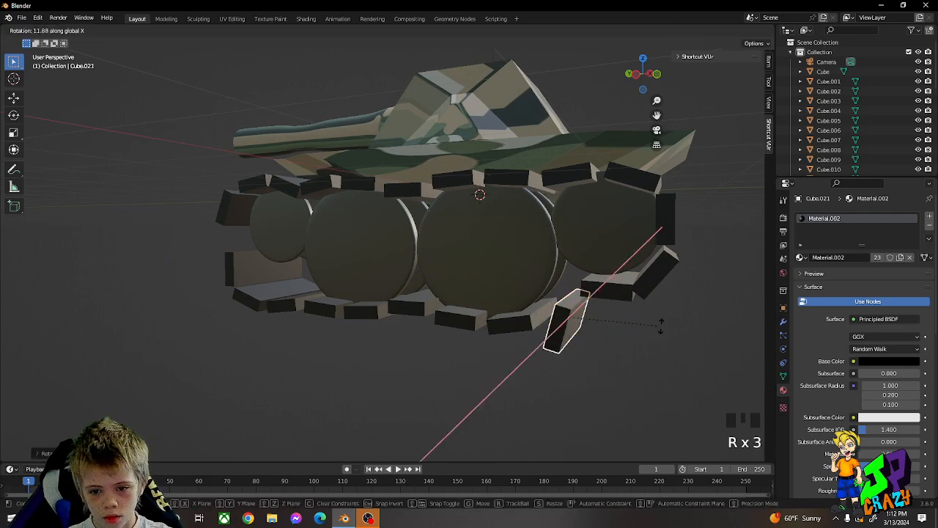
{"action": "key", "text": "g"}
{"action": "key", "text": "g"}
{"action": "middle_click", "coordinate": [657, 305]}
{"action": "left_click", "coordinate": [648, 303]}
Refine that slab's X-axis tilt and reposition it to bridge the gap between its two neighbours.
{"action": "key", "text": "r"}
{"action": "key", "text": "x"}
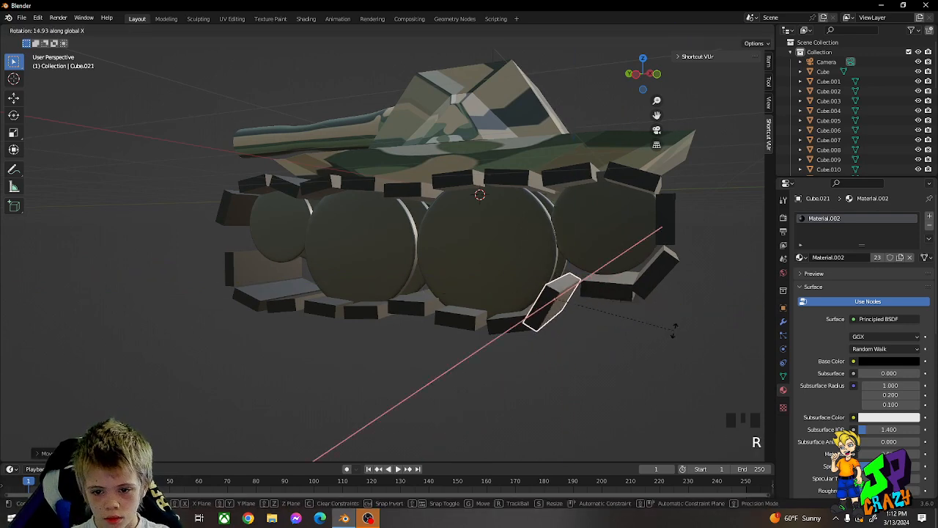
{"action": "left_click", "coordinate": [676, 331]}
{"action": "key", "text": "g"}
{"action": "middle_click", "coordinate": [682, 340]}
{"action": "left_click", "coordinate": [591, 328]}
Tilt the lower slab at the front end of the track and raise it beside the front wheel.
{"action": "middle_click_drag", "start_coordinate": [592, 329], "coordinate": [431, 271]}
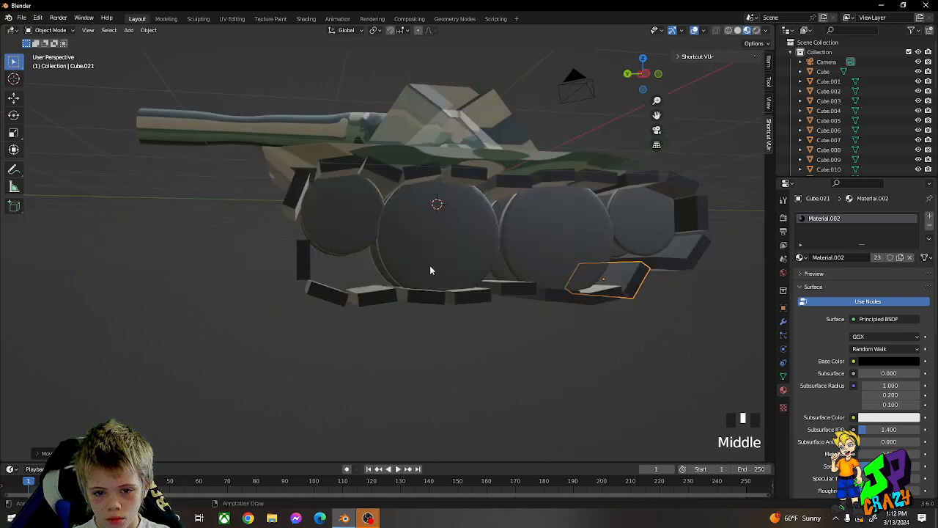
{"action": "left_click", "coordinate": [302, 262]}
{"action": "key", "text": "r"}
{"action": "key", "text": "g"}
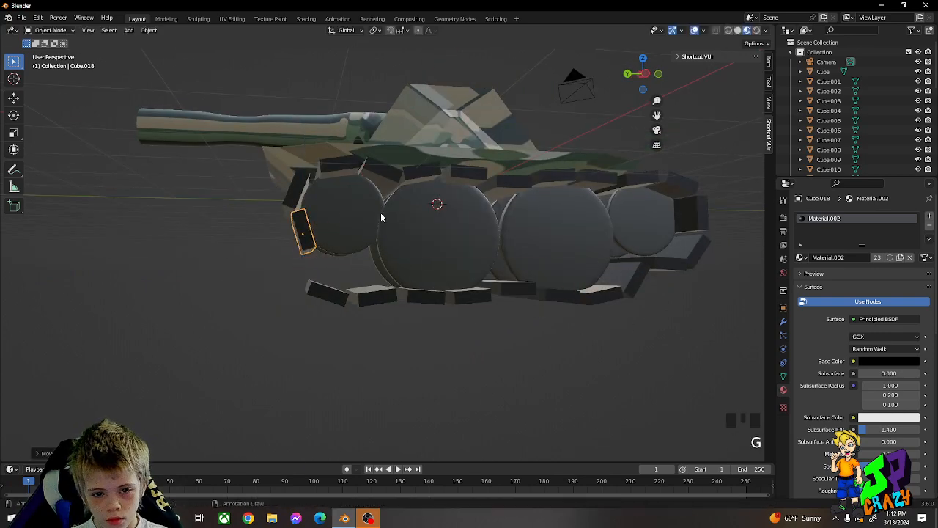
{"action": "key", "text": "g"}
{"action": "left_click", "coordinate": [369, 220]}
Fine-tune the front end slab's position so it continues the curve of the slab above it.
{"action": "key", "text": "g"}
{"action": "middle_click", "coordinate": [370, 226]}
{"action": "left_click", "coordinate": [373, 232]}
{"action": "key", "text": "g"}
{"action": "middle_click", "coordinate": [367, 249]}
{"action": "mouse_move", "coordinate": [373, 233]}
{"action": "middle_mouse_down"}
{"action": "mouse_move", "coordinate": [368, 247]}
{"action": "mouse_move", "coordinate": [365, 233]}
{"action": "middle_mouse_up"}
{"action": "left_click", "coordinate": [367, 248]}
Rotate the first slab of the lower front row about the X axis and move it up under the front wheel.
{"action": "left_click", "coordinate": [318, 287]}
{"action": "key", "text": "r"}
{"action": "key", "text": "x"}
{"action": "left_click", "coordinate": [439, 259]}
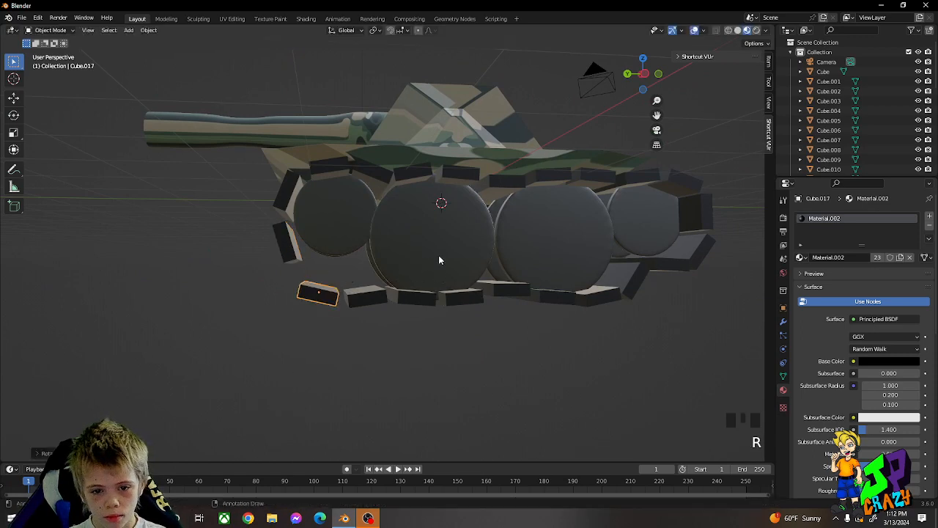
{"action": "key", "text": "g"}
{"action": "middle_click", "coordinate": [440, 253]}
{"action": "left_click", "coordinate": [442, 232]}
{"action": "key", "text": "g"}
{"action": "middle_click", "coordinate": [407, 273]}
{"action": "left_click", "coordinate": [404, 273]}
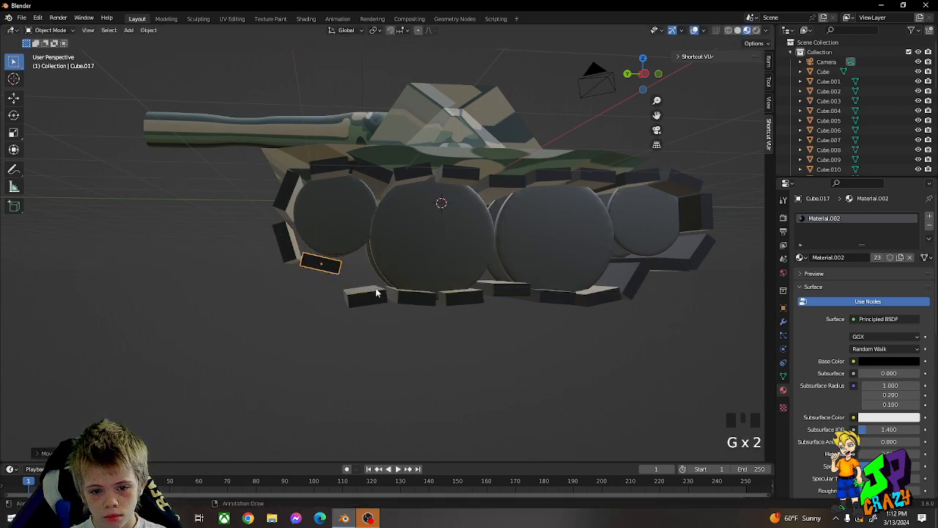
Rotate the following lower slab about the X axis and raise it along Z to join the slabs on both sides.
{"action": "left_click", "coordinate": [371, 293]}
{"action": "key", "text": "r"}
{"action": "key", "text": "x"}
{"action": "left_click", "coordinate": [459, 341]}
{"action": "key", "text": "g"}
{"action": "middle_click", "coordinate": [457, 336]}
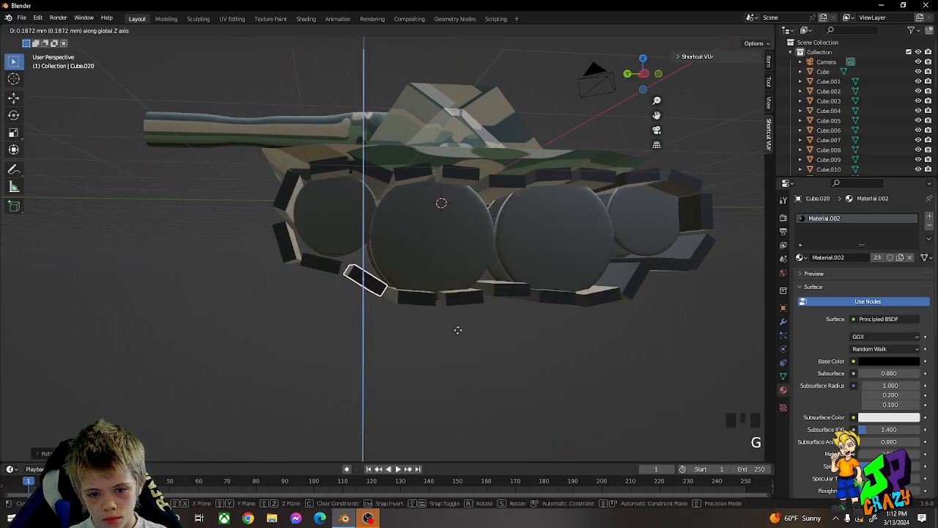
{"action": "left_click", "coordinate": [455, 325]}
Select all the wheels and track slabs and duplicate them along the X axis to the opposite side of the hull.
{"action": "middle_click_drag", "start_coordinate": [455, 324], "coordinate": [557, 314]}
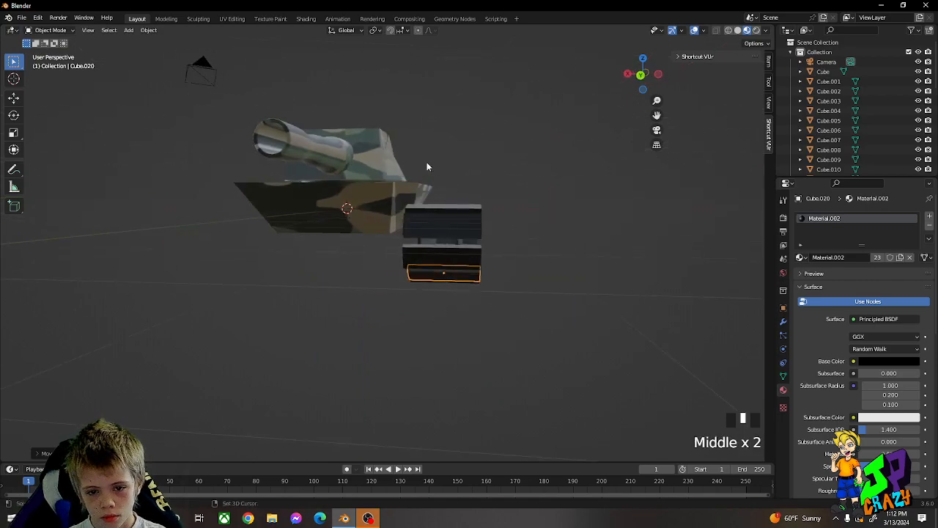
{"action": "left_click_drag", "start_coordinate": [436, 176], "coordinate": [514, 312], "text": "shift"}
{"action": "middle_click_drag", "start_coordinate": [514, 312], "coordinate": [565, 217]}
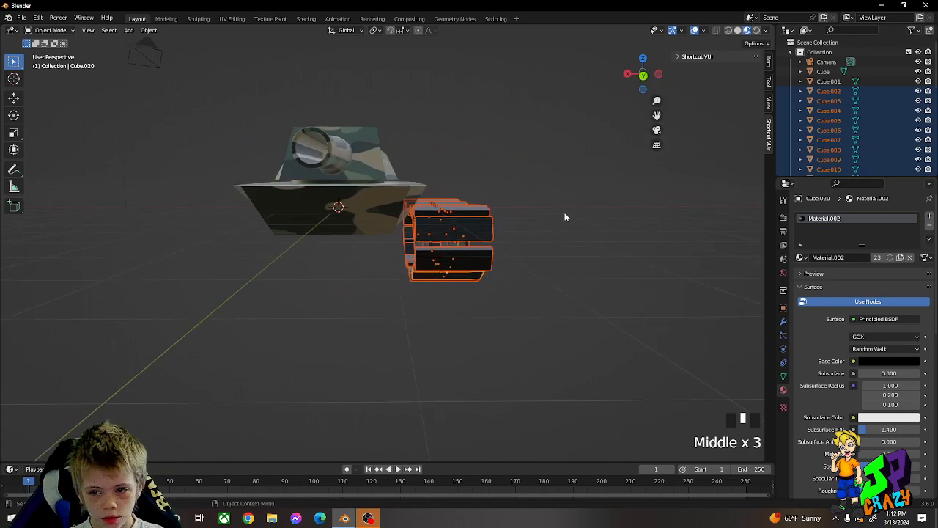
{"action": "key", "text": "shift+d"}
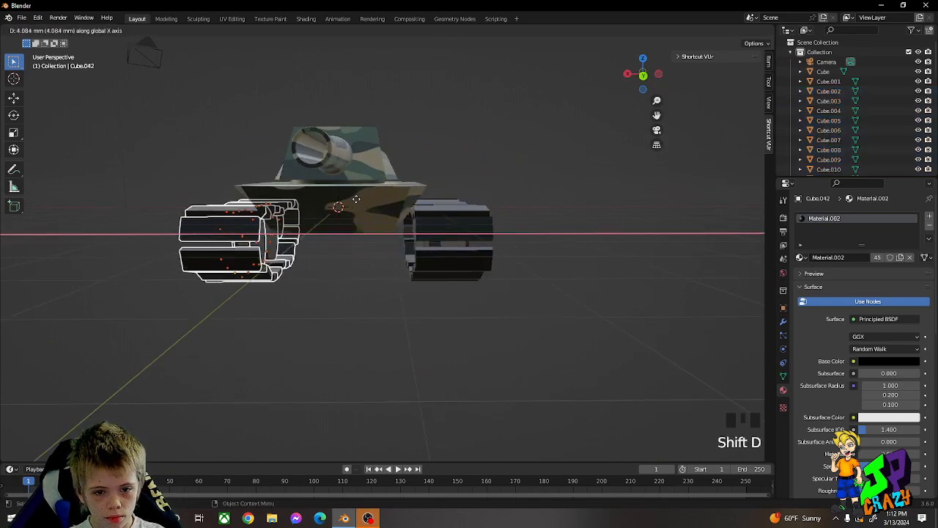
{"action": "left_click", "coordinate": [322, 207]}
{"action": "middle_click_drag", "start_coordinate": [322, 207], "coordinate": [486, 204]}
Rescale the hull uniformly and along the X axis so it fits between the two tracks.
{"action": "left_click", "coordinate": [507, 219]}
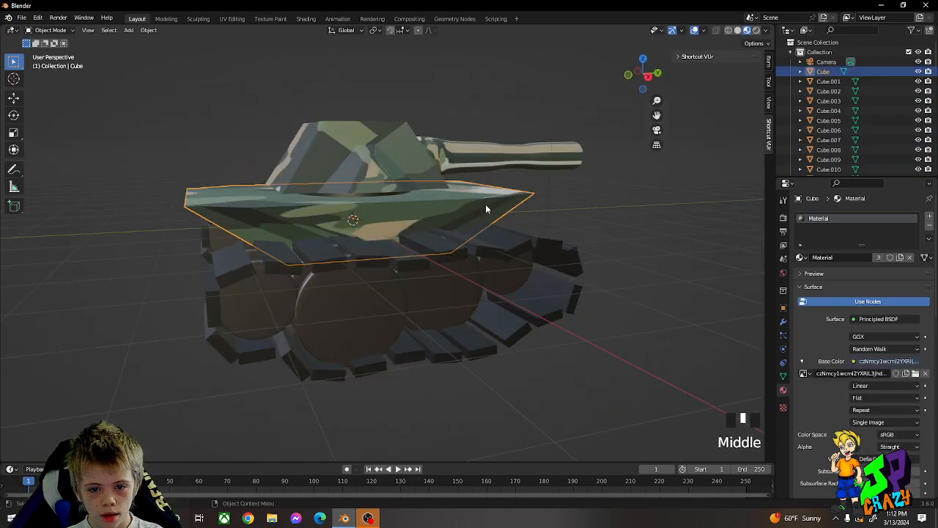
{"action": "key", "text": "s"}
{"action": "left_click", "coordinate": [444, 201]}
{"action": "middle_click_drag", "start_coordinate": [561, 214], "coordinate": [738, 239]}
{"action": "key", "text": "s"}
{"action": "key", "text": "x"}
{"action": "left_click", "coordinate": [689, 234]}
Lower the hull along the Z axis so it sits between the tracks.
{"action": "middle_click_drag", "start_coordinate": [568, 236], "coordinate": [623, 208]}
{"action": "mouse_move", "coordinate": [586, 210]}
{"action": "middle_mouse_down"}
{"action": "mouse_move", "coordinate": [611, 204]}
{"action": "mouse_move", "coordinate": [508, 205]}
{"action": "mouse_move", "coordinate": [593, 197]}
{"action": "middle_mouse_up"}
{"action": "key", "text": "g"}
{"action": "key", "text": "z"}
{"action": "left_click", "coordinate": [579, 214]}
Try to lower the turret and its ring along the Z axis without the barrel, and undo it.
{"action": "left_click", "coordinate": [412, 149]}
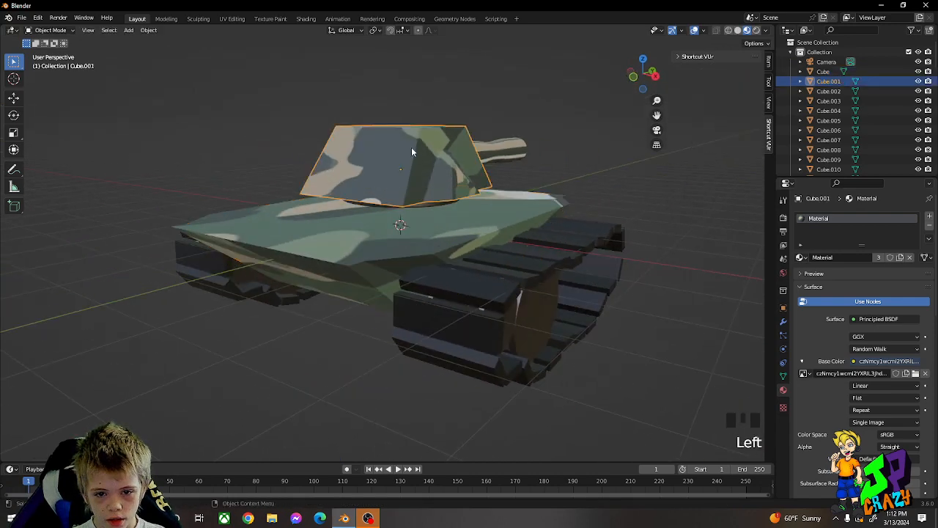
{"action": "middle_click_drag", "start_coordinate": [413, 148], "coordinate": [547, 207]}
{"action": "left_click", "coordinate": [445, 183], "text": "shift"}
{"action": "key", "text": "g"}
{"action": "key", "text": "z"}
{"action": "left_click", "coordinate": [445, 200]}
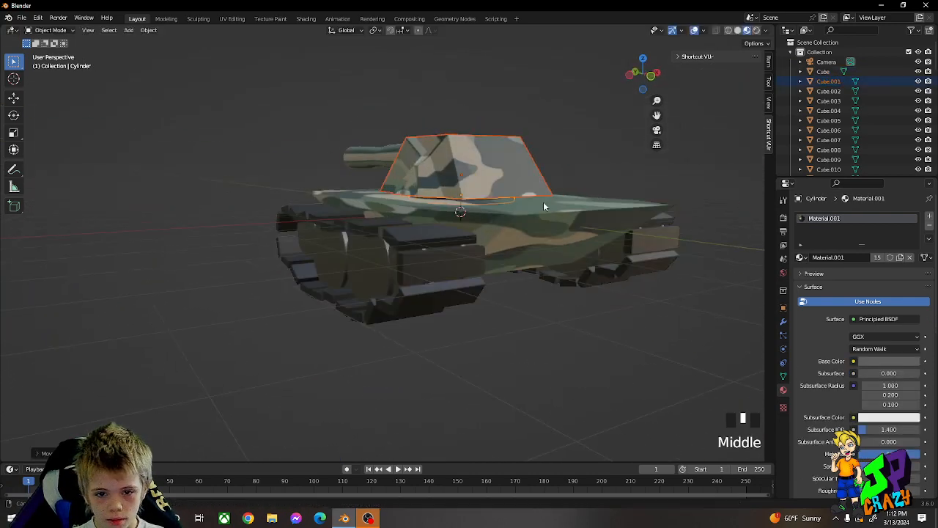
{"action": "middle_click_drag", "start_coordinate": [462, 188], "coordinate": [423, 153]}
{"action": "key", "text": "ctrl+z"}
{"action": "key", "text": "ctrl+z"}
{"action": "key", "text": "ctrl+z"}
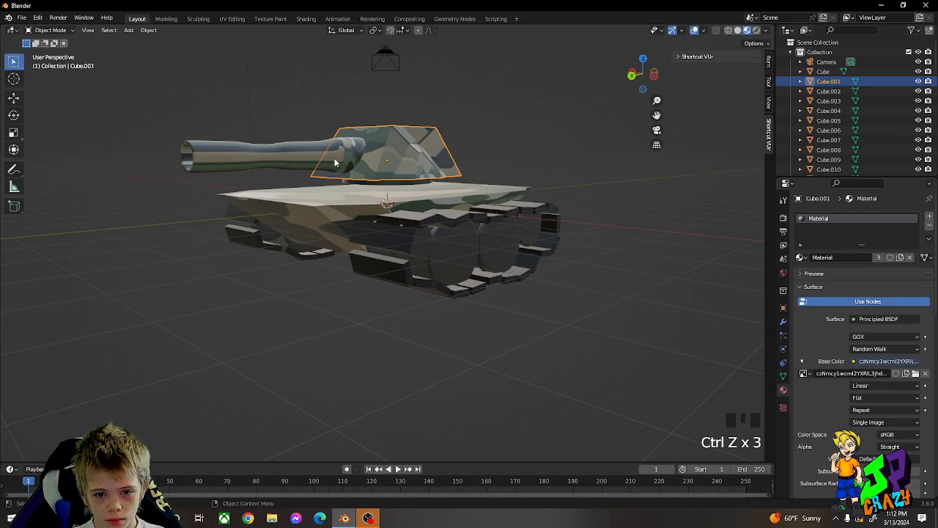
Select the turret together with its barrel and ring and lower them along the Z axis onto the hull.
{"action": "left_click", "coordinate": [334, 162], "text": "shift"}
{"action": "left_click", "coordinate": [380, 186], "text": "shift"}
{"action": "key", "text": "g"}
{"action": "key", "text": "z"}
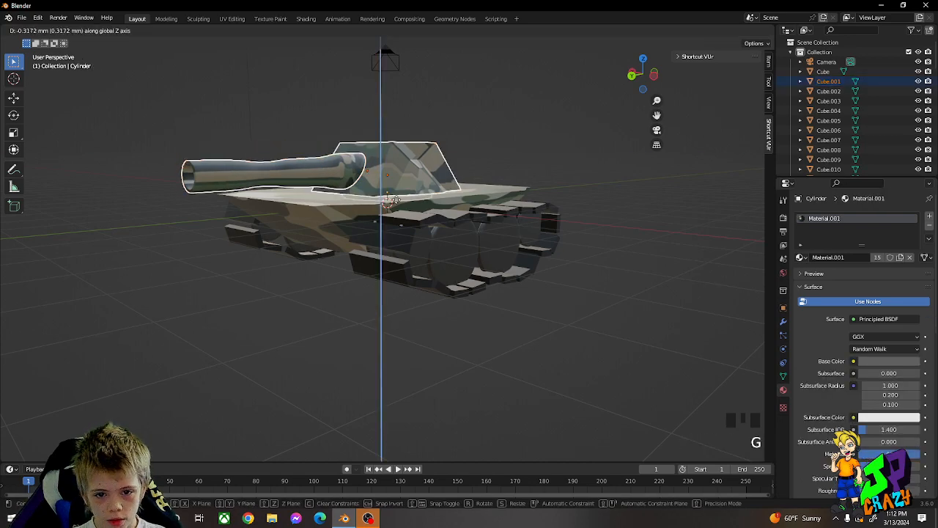
{"action": "left_click", "coordinate": [398, 189]}
{"action": "key", "text": "g"}
{"action": "key", "text": "z"}
{"action": "left_click", "coordinate": [402, 190]}
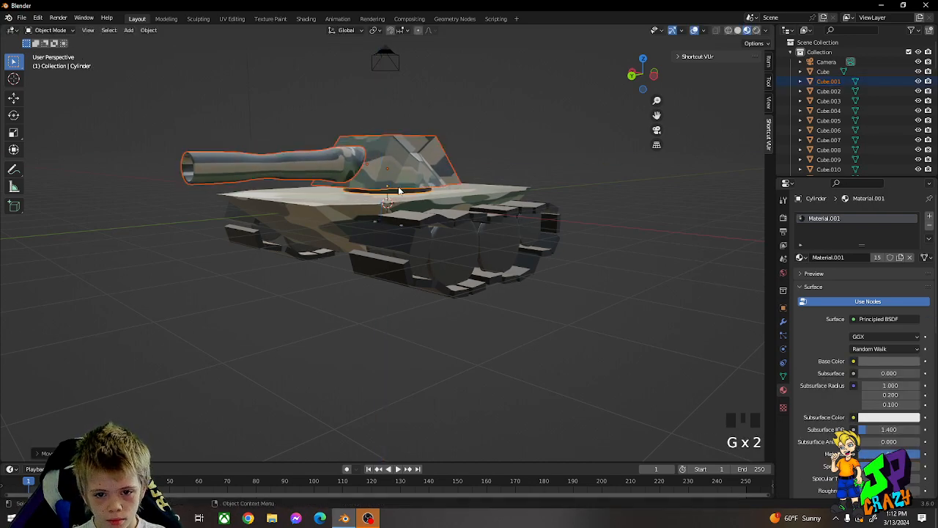
{"action": "middle_click_drag", "start_coordinate": [403, 190], "coordinate": [427, 209]}
{"action": "left_click", "coordinate": [562, 170]}
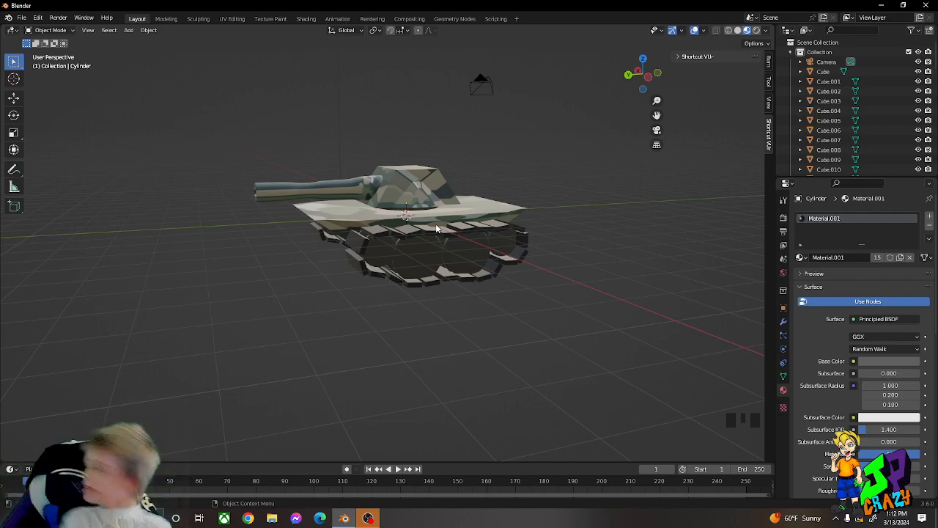
Add a UV sphere and move it along the X axis to stand beside the tank.
{"action": "middle_click_drag", "start_coordinate": [482, 213], "coordinate": [584, 232]}
{"action": "key", "text": "KP_0"}
{"action": "left_click", "coordinate": [348, 191]}
{"action": "scroll", "coordinate": [519, 183], "scroll_direction": "up", "scroll_amount": 2}
{"action": "key", "text": "shift+a"}
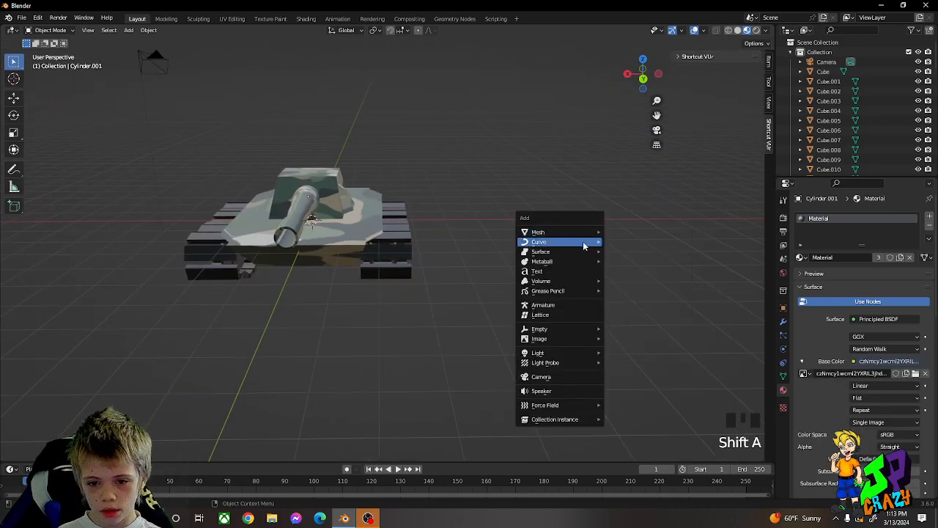
{"action": "mouse_move", "coordinate": [553, 232]}
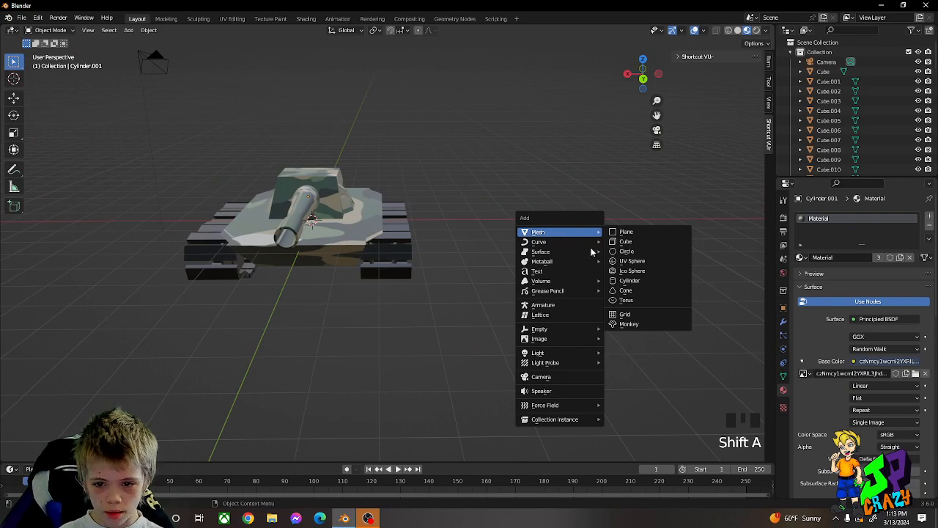
{"action": "left_click", "coordinate": [627, 261]}
{"action": "key", "text": "g"}
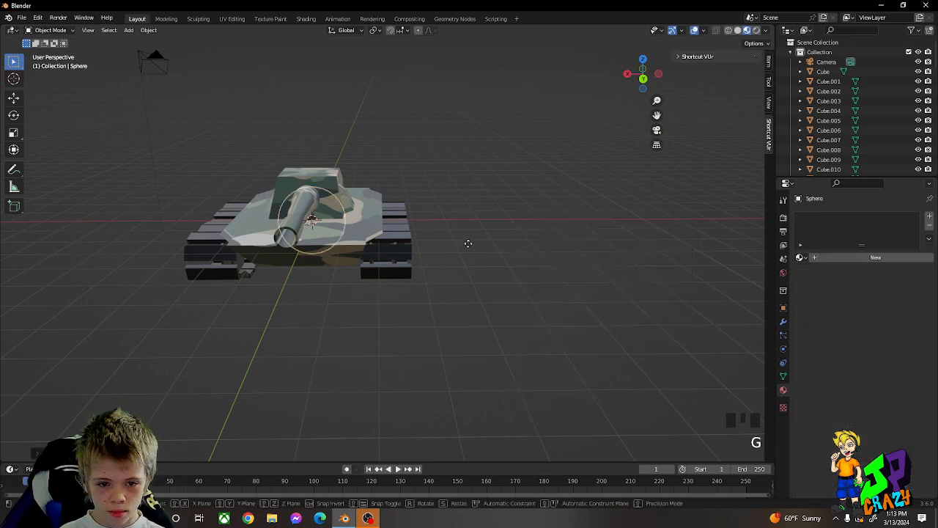
{"action": "key", "text": "x"}
{"action": "left_click", "coordinate": [634, 255]}
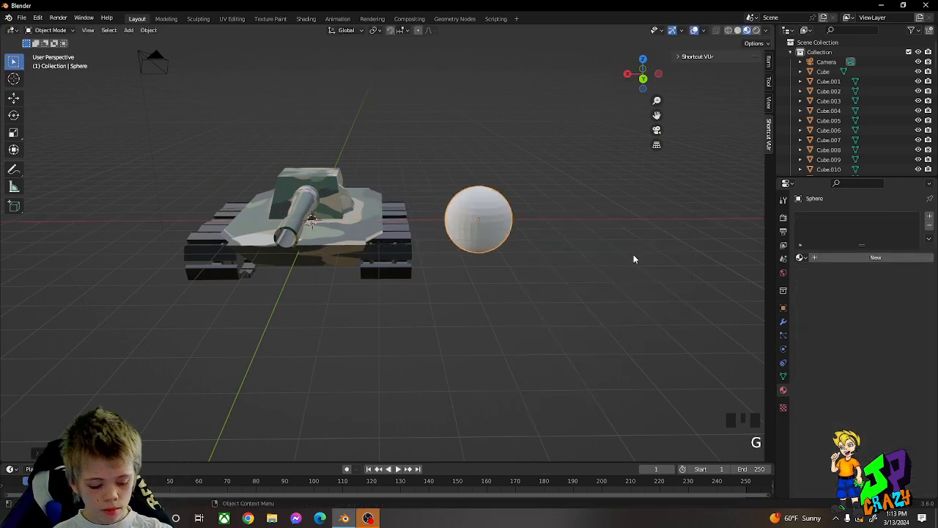
Apply level 3 subdivision to the sphere and assign it Material.002.
{"action": "key", "text": "ctrl+3"}
{"action": "left_click", "coordinate": [800, 257]}
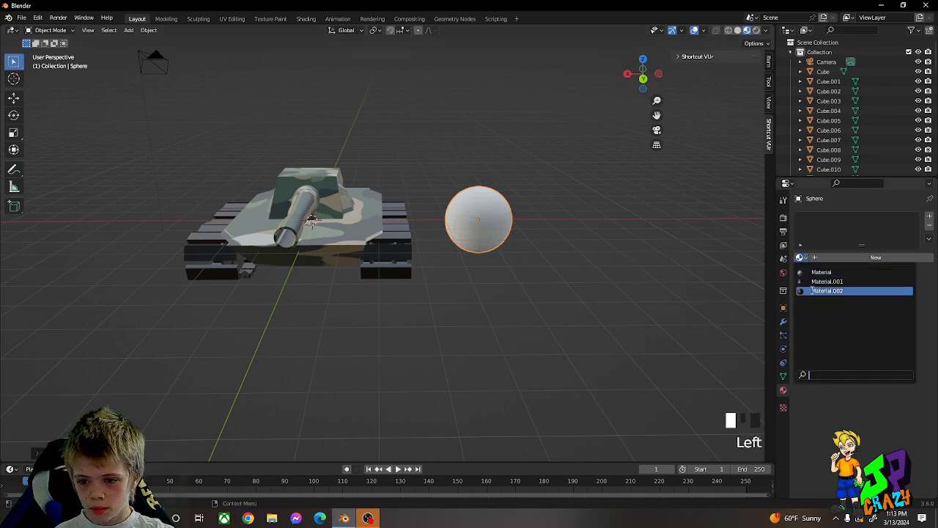
{"action": "left_click", "coordinate": [802, 290]}
Move the sphere along the Y axis ahead of the tank and switch its material to Material.001.
{"action": "key", "text": "g"}
{"action": "key", "text": "z"}
{"action": "key", "text": "y"}
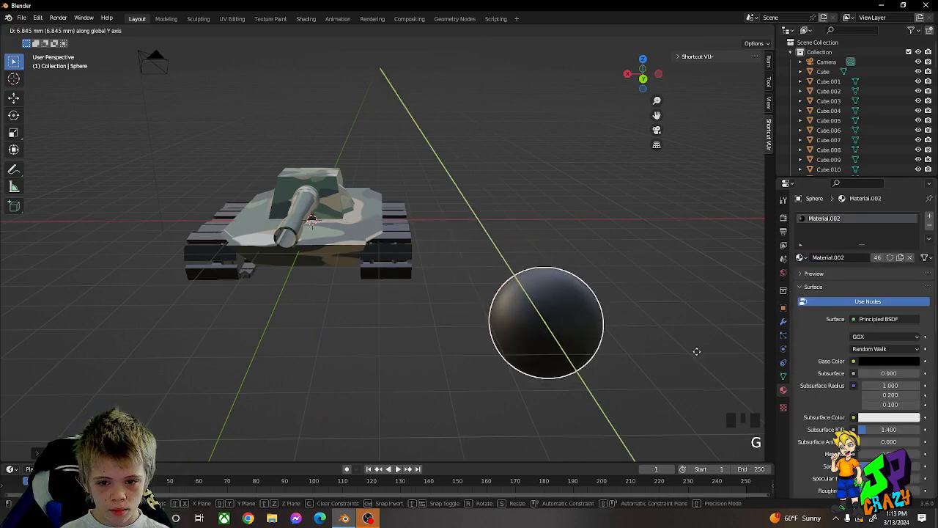
{"action": "left_click", "coordinate": [750, 296]}
{"action": "left_click", "coordinate": [799, 258]}
{"action": "left_click", "coordinate": [809, 285]}
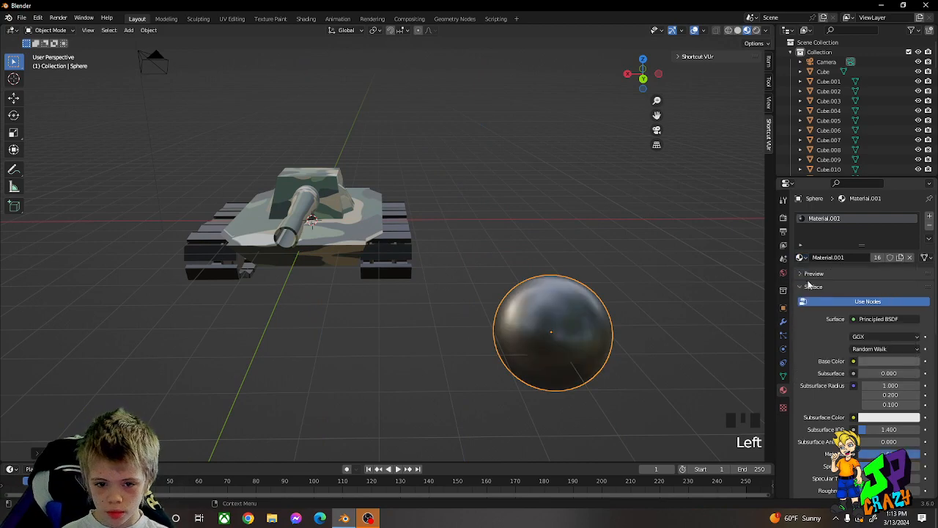
Shrink the sphere and move it along the X axis until it is in front of the barrel.
{"action": "key", "text": "s"}
{"action": "left_click", "coordinate": [612, 327]}
{"action": "key", "text": "g"}
{"action": "key", "text": "x"}
{"action": "left_click", "coordinate": [395, 272]}
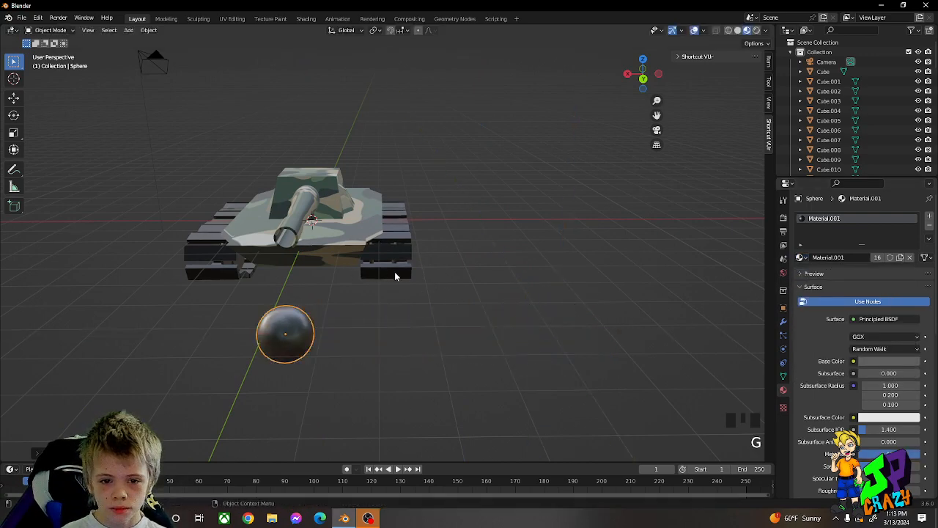
Bring the sphere up close to the barrel's muzzle and scale it down slightly.
{"action": "middle_click_drag", "start_coordinate": [394, 271], "coordinate": [496, 268]}
{"action": "scroll", "coordinate": [606, 291], "scroll_direction": "up", "scroll_amount": 4}
{"action": "key", "text": "g"}
{"action": "key", "text": "s"}
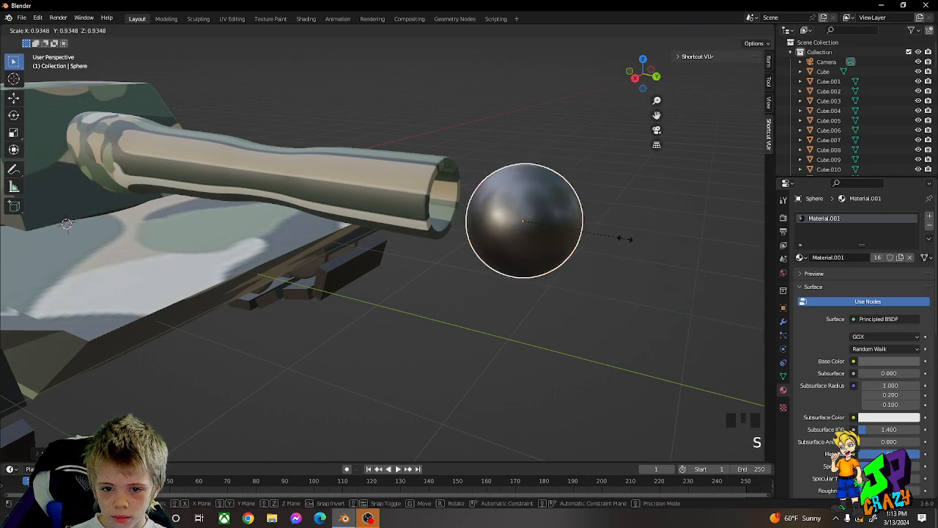
{"action": "left_click", "coordinate": [581, 223]}
{"action": "key", "text": "g"}
{"action": "left_click", "coordinate": [493, 196]}
Shift the sphere sideways toward the barrel opening and rescale it to match the bore.
{"action": "middle_click_drag", "start_coordinate": [493, 197], "coordinate": [456, 198]}
{"action": "key", "text": "g"}
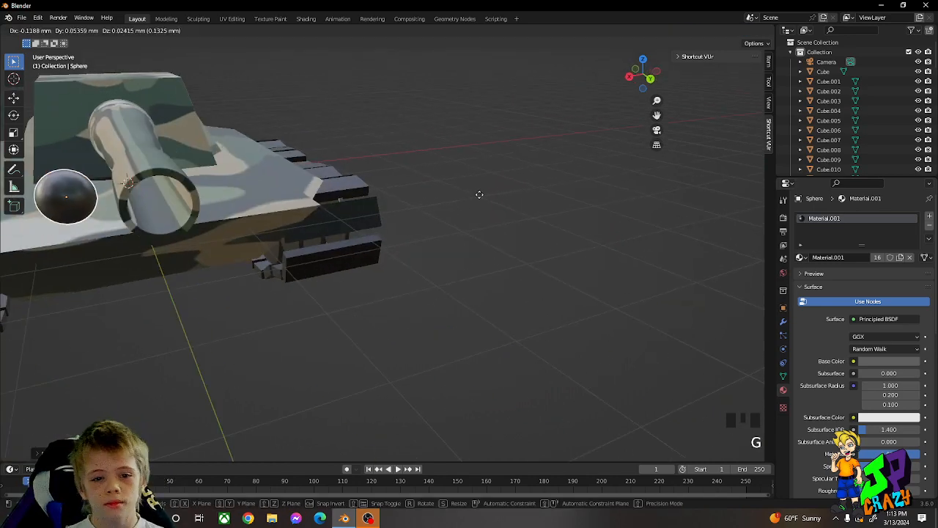
{"action": "left_click", "coordinate": [569, 210]}
{"action": "key", "text": "s"}
{"action": "left_click", "coordinate": [565, 211]}
{"action": "middle_click_drag", "start_coordinate": [346, 212], "coordinate": [469, 227]}
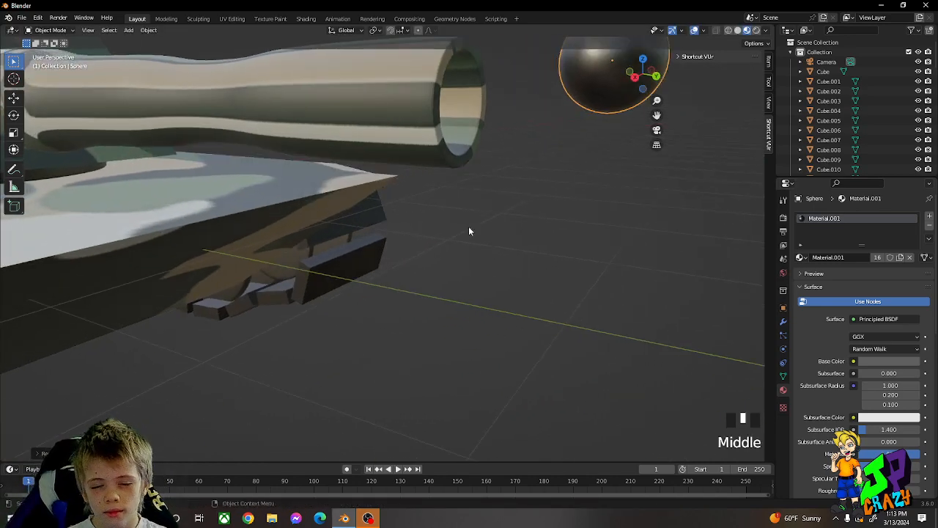
{"action": "key", "text": "s"}
{"action": "left_click", "coordinate": [611, 249]}
Reposition the sphere so it lines up with the centre of the barrel's muzzle.
{"action": "scroll", "coordinate": [585, 162], "scroll_direction": "down", "scroll_amount": 2}
{"action": "key", "text": "g"}
{"action": "middle_click_drag", "start_coordinate": [576, 162], "coordinate": [366, 160]}
{"action": "left_click", "coordinate": [484, 161]}
{"action": "key", "text": "g"}
{"action": "left_click", "coordinate": [435, 160]}
{"action": "key", "text": "g"}
{"action": "left_click", "coordinate": [443, 166]}
Rescale the ball to fit the barrel's bore and slide it along the Y axis into the barrel.
{"action": "key", "text": "s"}
{"action": "left_click", "coordinate": [494, 171]}
{"action": "key", "text": "g"}
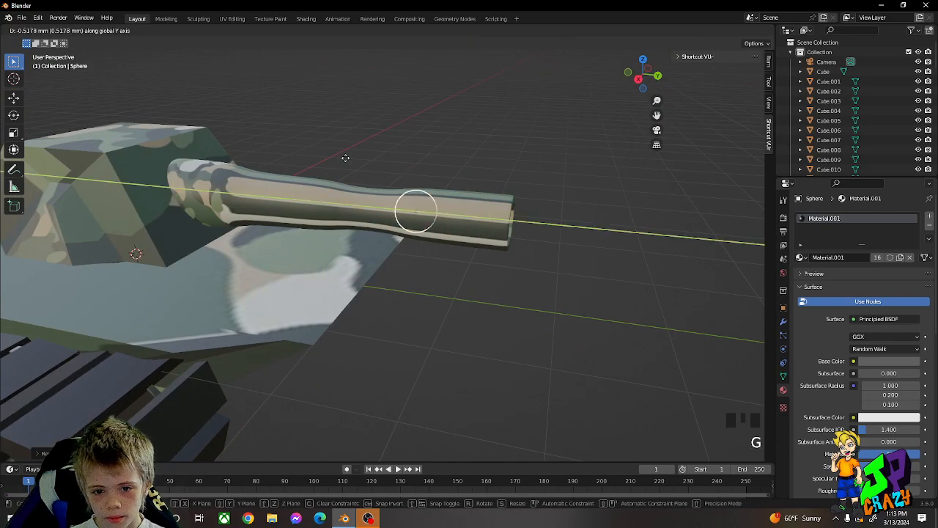
{"action": "left_click", "coordinate": [180, 127]}
{"action": "key", "text": "g"}
{"action": "middle_click_drag", "start_coordinate": [329, 186], "coordinate": [449, 234]}
{"action": "left_click", "coordinate": [329, 183]}
{"action": "key", "text": "g"}
{"action": "left_click", "coordinate": [453, 222]}
{"action": "scroll", "coordinate": [456, 163], "scroll_direction": "up", "scroll_amount": 2}
{"action": "key", "text": "g"}
{"action": "middle_click_drag", "start_coordinate": [449, 235], "coordinate": [596, 250]}
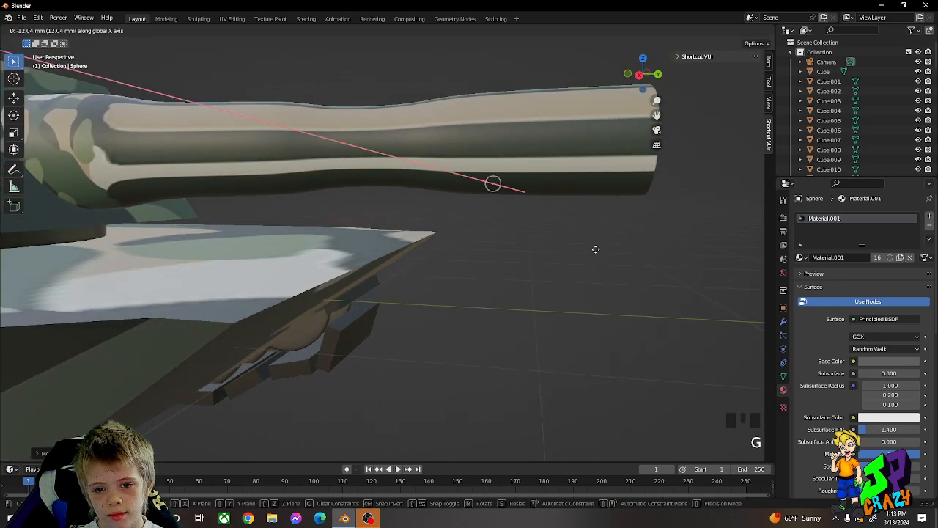
{"action": "right_click", "coordinate": [596, 249]}
Move the ball to the open end of the barrel so that it sits at the muzzle.
{"action": "middle_click_drag", "start_coordinate": [469, 132], "coordinate": [557, 220]}
{"action": "key", "text": "g"}
{"action": "left_click", "coordinate": [62, 245]}
{"action": "middle_click_drag", "start_coordinate": [62, 246], "coordinate": [213, 253]}
{"action": "scroll", "coordinate": [39, 199], "scroll_direction": "down", "scroll_amount": 4}
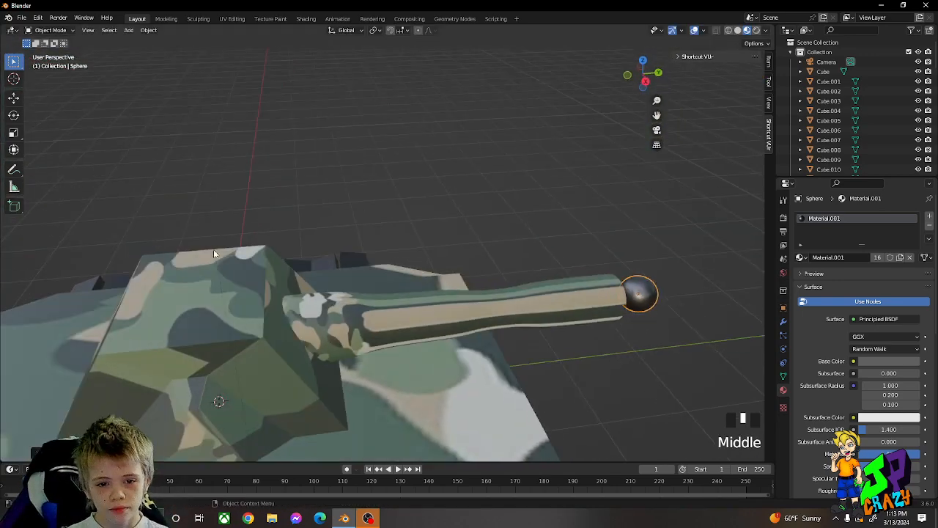
{"action": "scroll", "coordinate": [213, 254], "scroll_direction": "down", "scroll_amount": 2}
Rotate the barrel about the X axis so that it points diagonally upward from the turret.
{"action": "left_click", "coordinate": [393, 290]}
{"action": "middle_click_drag", "start_coordinate": [393, 291], "coordinate": [361, 263]}
{"action": "key", "text": "r"}
{"action": "key", "text": "x"}
{"action": "left_click", "coordinate": [362, 212]}
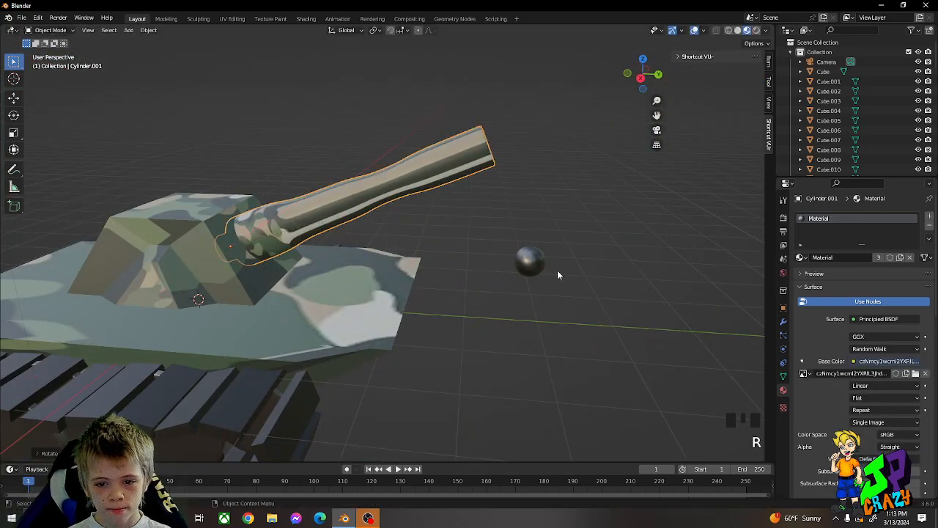
Try to move the ball toward the raised barrel, freely and along the X axis, undoing the moves.
{"action": "left_click", "coordinate": [531, 257]}
{"action": "key", "text": "g"}
{"action": "left_click", "coordinate": [658, 64]}
{"action": "key", "text": "ctrl+z"}
{"action": "middle_click_drag", "start_coordinate": [539, 150], "coordinate": [512, 203]}
{"action": "scroll", "coordinate": [513, 202], "scroll_direction": "down", "scroll_amount": 2}
{"action": "key", "text": "g"}
{"action": "key", "text": "x"}
{"action": "left_click", "coordinate": [509, 72]}
{"action": "middle_click_drag", "start_coordinate": [508, 100], "coordinate": [434, 166]}
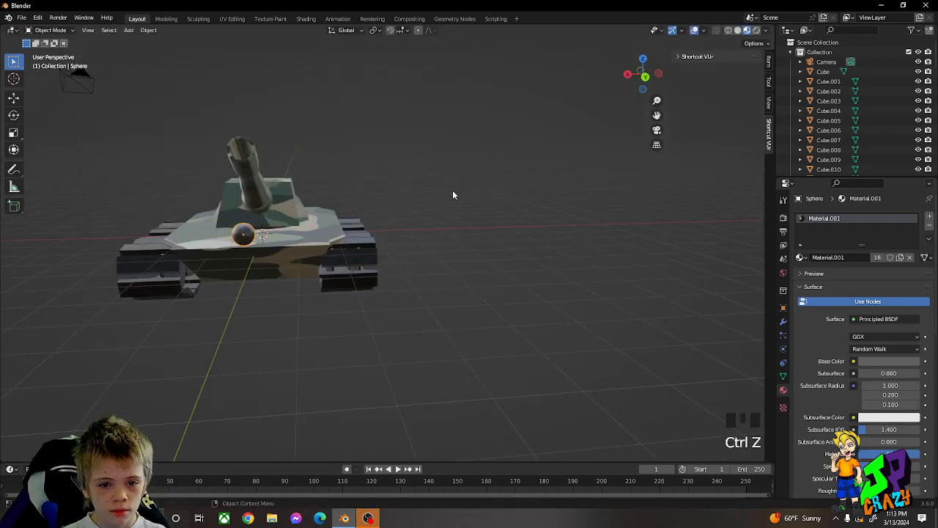
Raise the ball along the Z axis above the height of the tilted barrel's muzzle.
{"action": "key", "text": "g"}
{"action": "key", "text": "z"}
{"action": "left_click", "coordinate": [411, 28]}
Move the ball forward along the Y axis and adjust its position so that it floats ahead of the raised muzzle.
{"action": "middle_click_drag", "start_coordinate": [315, 320], "coordinate": [429, 308]}
{"action": "key", "text": "g"}
{"action": "key", "text": "y"}
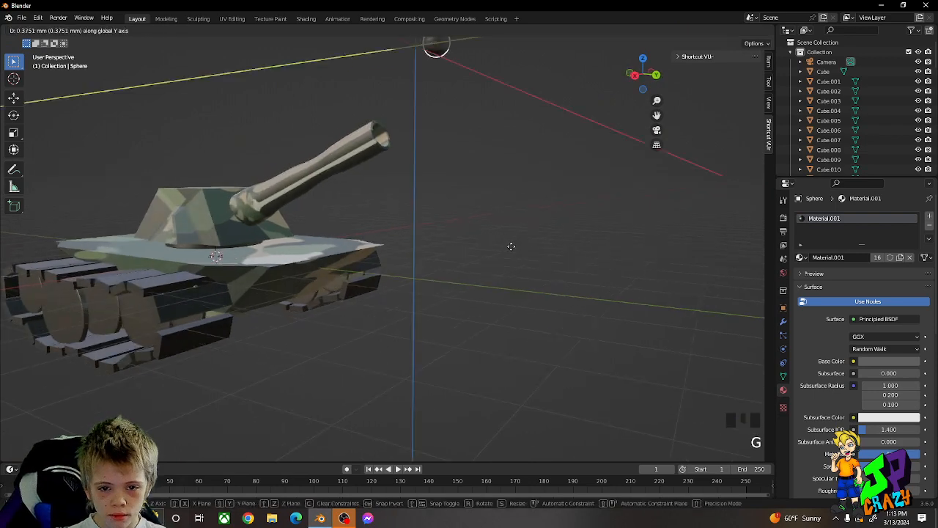
{"action": "middle_click_drag", "start_coordinate": [511, 246], "coordinate": [609, 253]}
{"action": "left_click", "coordinate": [618, 254]}
{"action": "middle_click_drag", "start_coordinate": [535, 211], "coordinate": [571, 231]}
{"action": "key", "text": "g"}
{"action": "middle_click_drag", "start_coordinate": [580, 232], "coordinate": [433, 261]}
{"action": "left_click", "coordinate": [651, 237]}
{"action": "left_click", "coordinate": [433, 262]}
{"action": "key", "text": "shift+a"}
{"action": "mouse_move", "coordinate": [344, 252]}
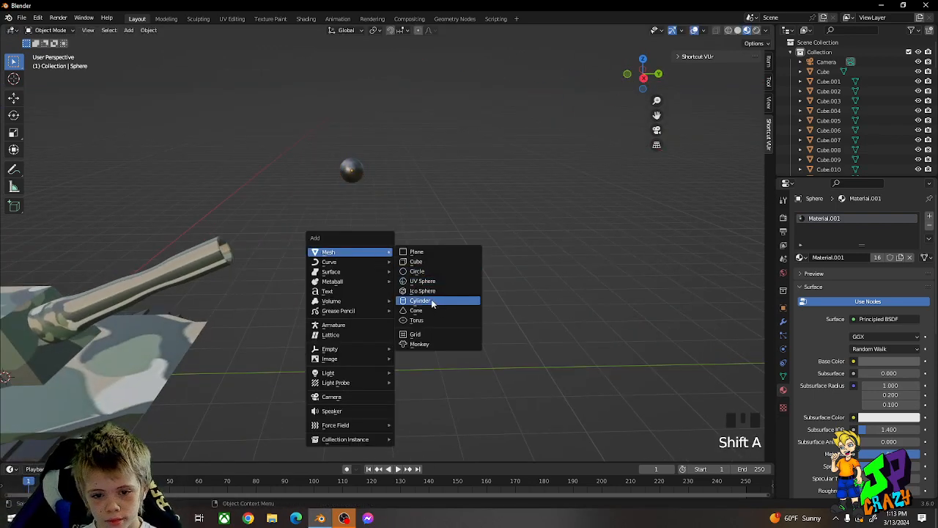
{"action": "middle_click_drag", "start_coordinate": [218, 142], "coordinate": [302, 248]}
Duplicate the ball and move the copy into the muzzle of the raised barrel.
{"action": "key", "text": "shift+d"}
{"action": "middle_click_drag", "start_coordinate": [380, 172], "coordinate": [294, 239]}
{"action": "left_click", "coordinate": [327, 162]}
{"action": "key", "text": "g"}
{"action": "left_click", "coordinate": [331, 210]}
{"action": "key", "text": "g"}
{"action": "left_click", "coordinate": [294, 223]}
{"action": "key", "text": "g"}
{"action": "left_click", "coordinate": [295, 240]}
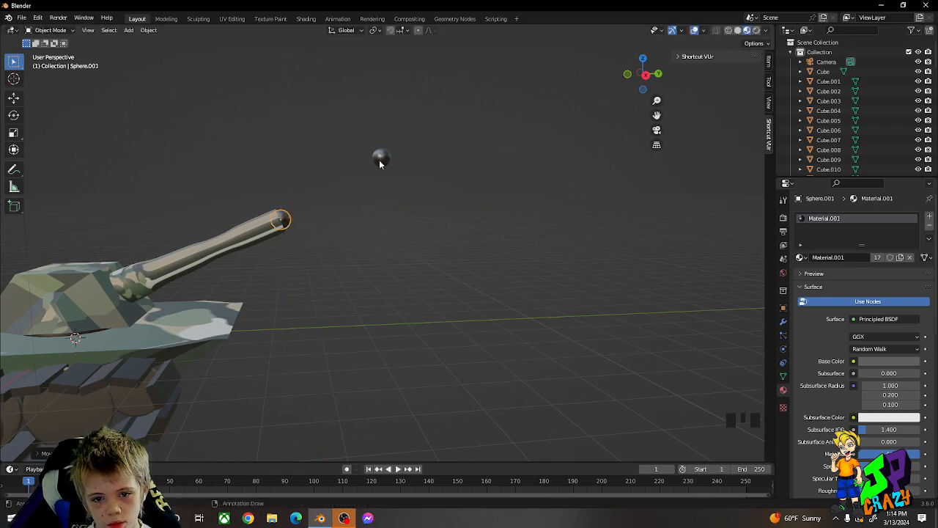
{"action": "middle_click_drag", "start_coordinate": [291, 233], "coordinate": [268, 283]}
{"action": "middle_click_drag", "start_coordinate": [436, 281], "coordinate": [446, 184]}
{"action": "left_click", "coordinate": [450, 216]}
{"action": "scroll", "coordinate": [448, 208], "scroll_direction": "down", "scroll_amount": 2}
{"action": "middle_click_drag", "start_coordinate": [325, 282], "coordinate": [417, 312], "text": "shift"}
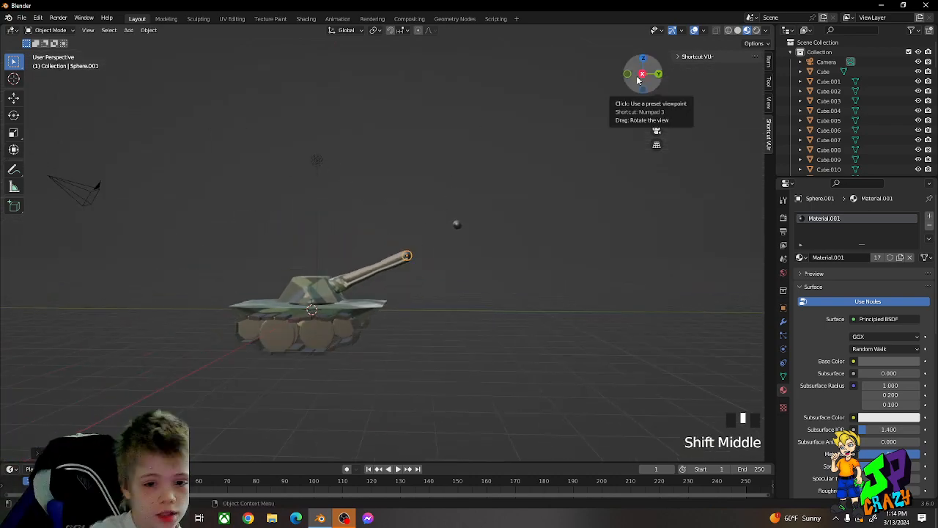